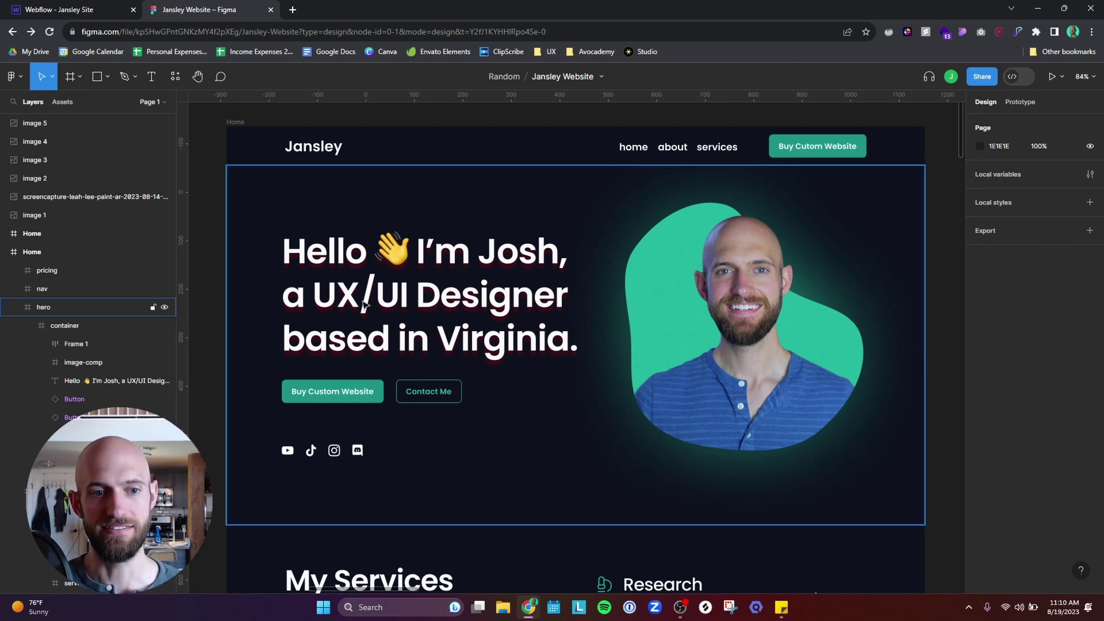
Move the hero heading, both buttons and the portrait composition freely to new positions within the hero design
left_click(381, 300)
double_click(382, 300)
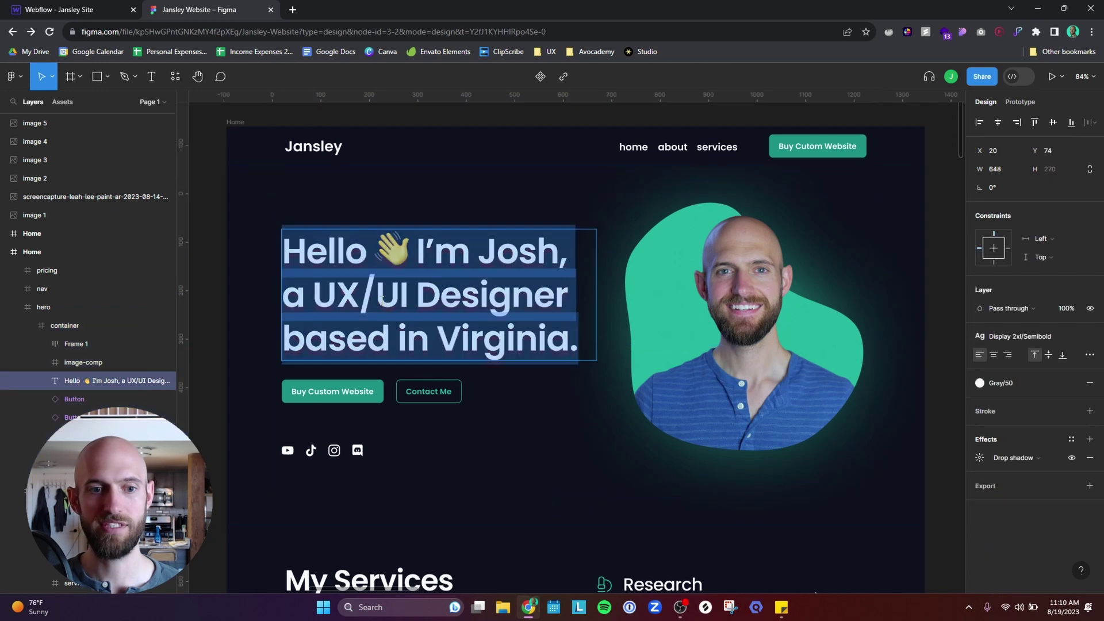
left_click(590, 391)
left_click_drag(507, 296, 474, 248)
left_click_drag(452, 392, 512, 357)
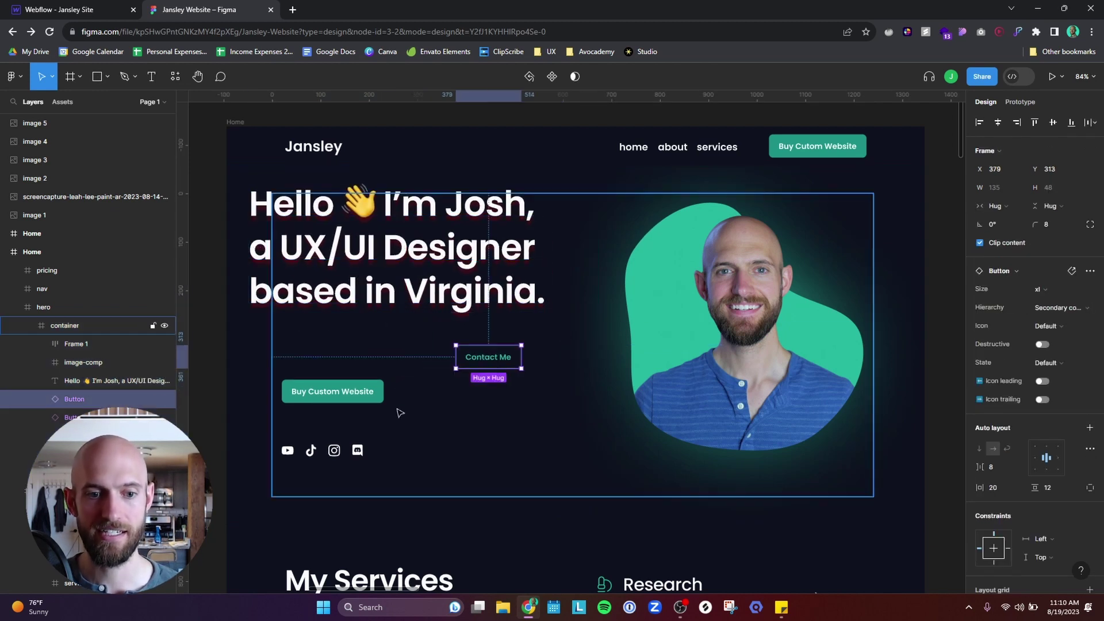
left_click_drag(357, 399, 382, 425)
left_click(753, 384)
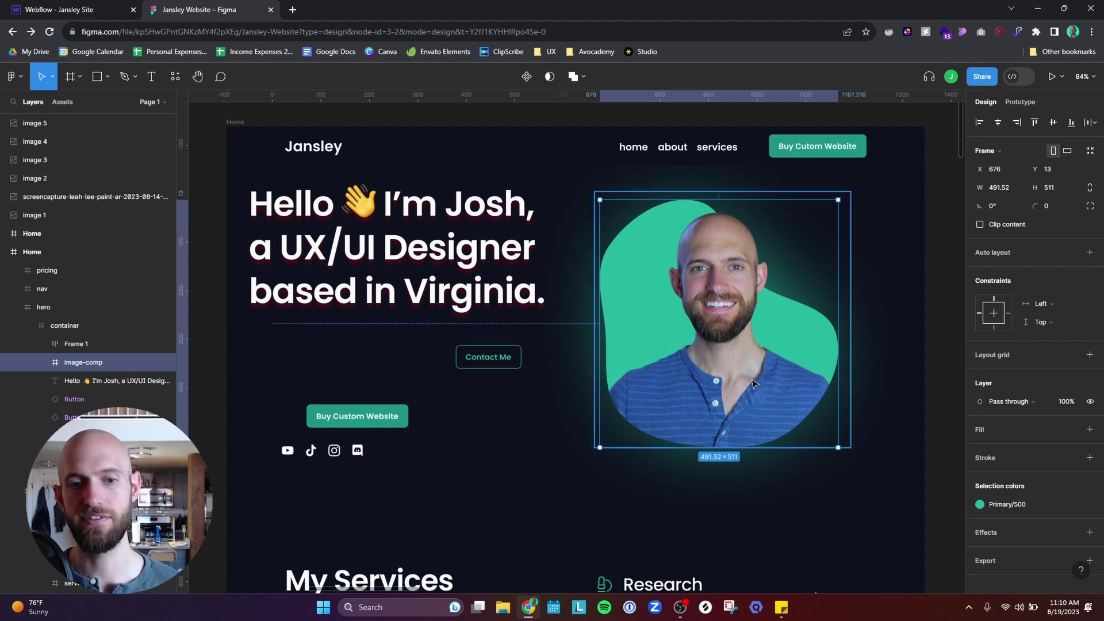
Undo all the position changes made to the hero heading, buttons and portrait
key("ctrl+z")
key("ctrl+z")
key("ctrl+z")
key("ctrl+z")
key("ctrl+z")
key("ctrl+z")
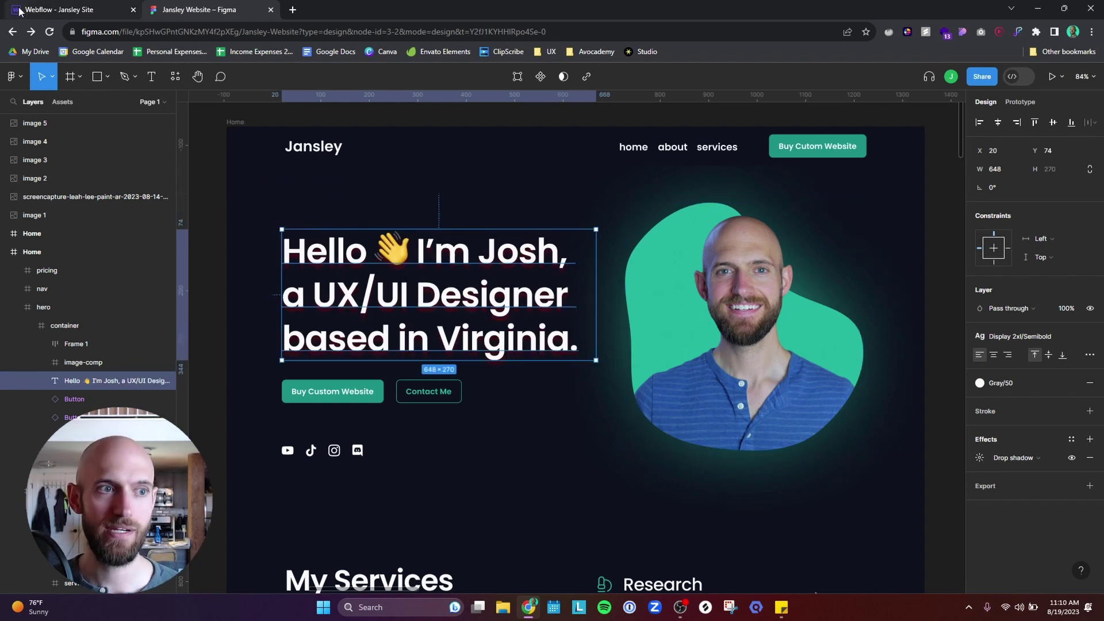
Switch to Webflow, try moving Heading 1 above the hero container and below the buttons, and undo both moves
key("ctrl+shift+Tab")
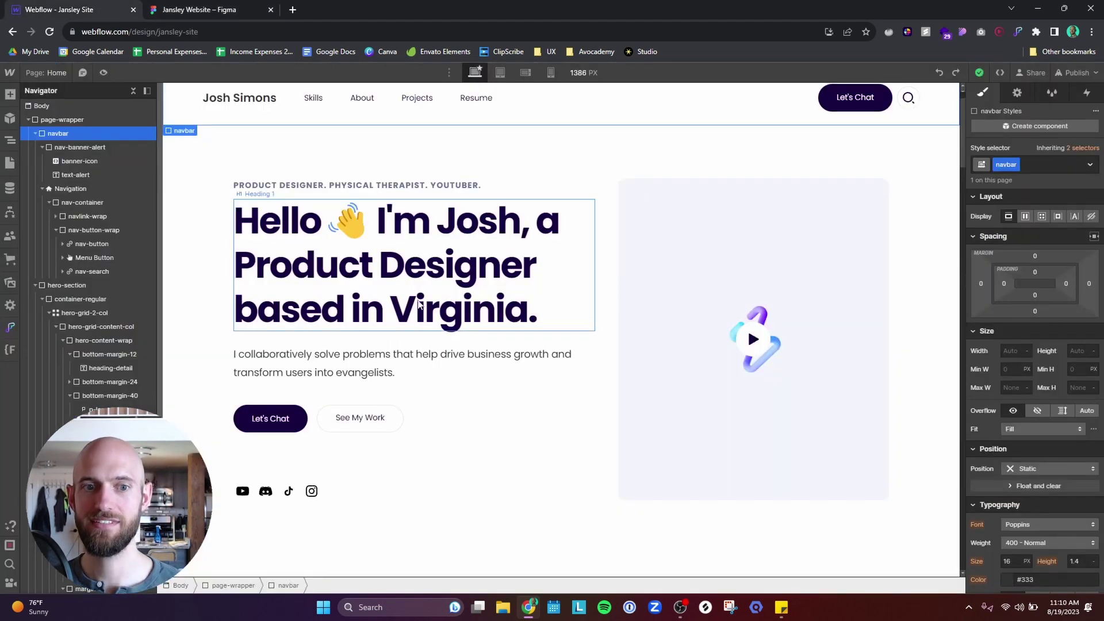
left_click(464, 277)
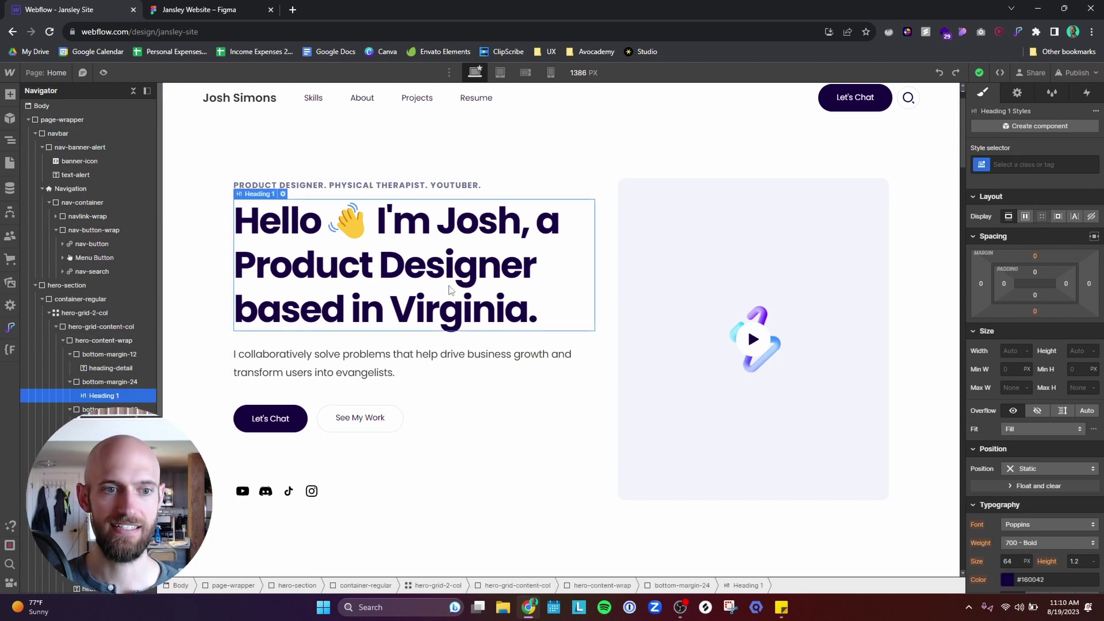
left_click_drag(433, 290, 527, 313)
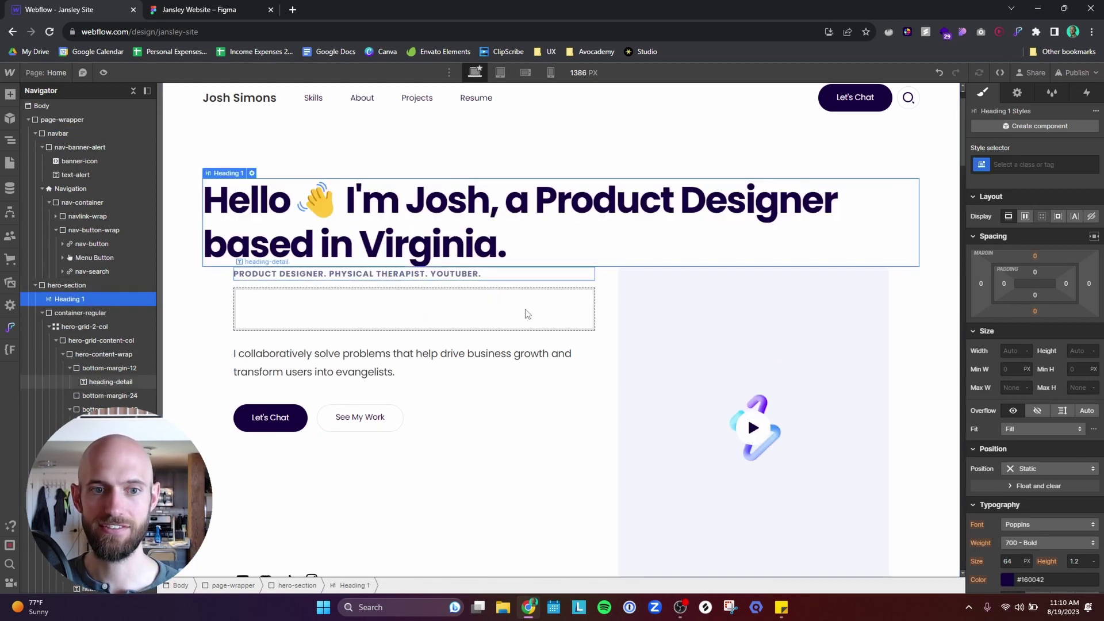
left_click_drag(465, 244, 495, 454)
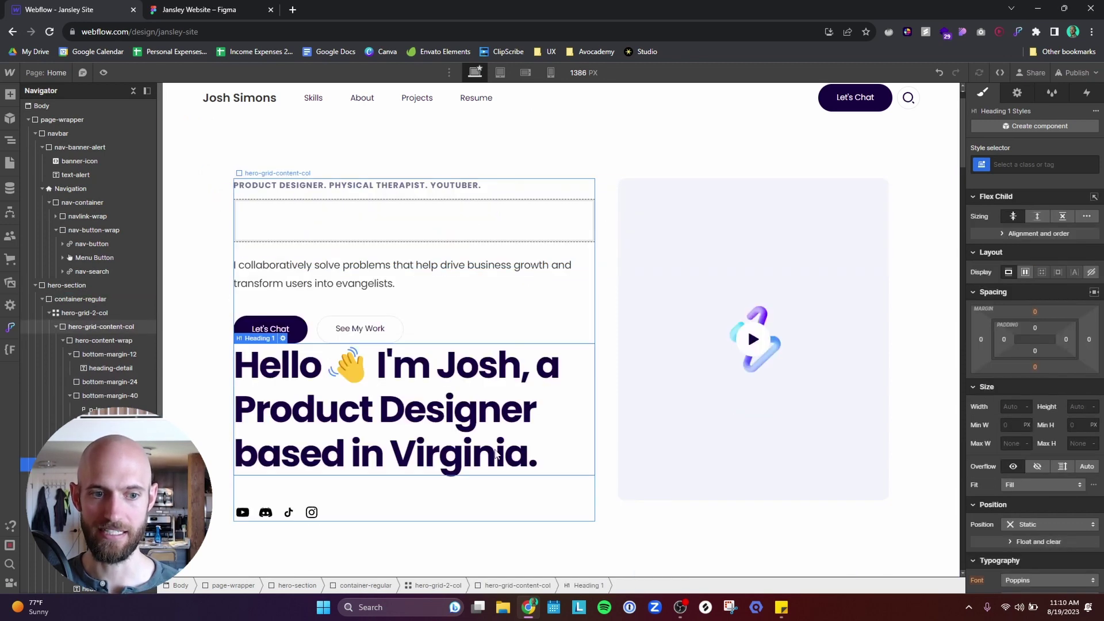
key("ctrl+z")
key("ctrl+z")
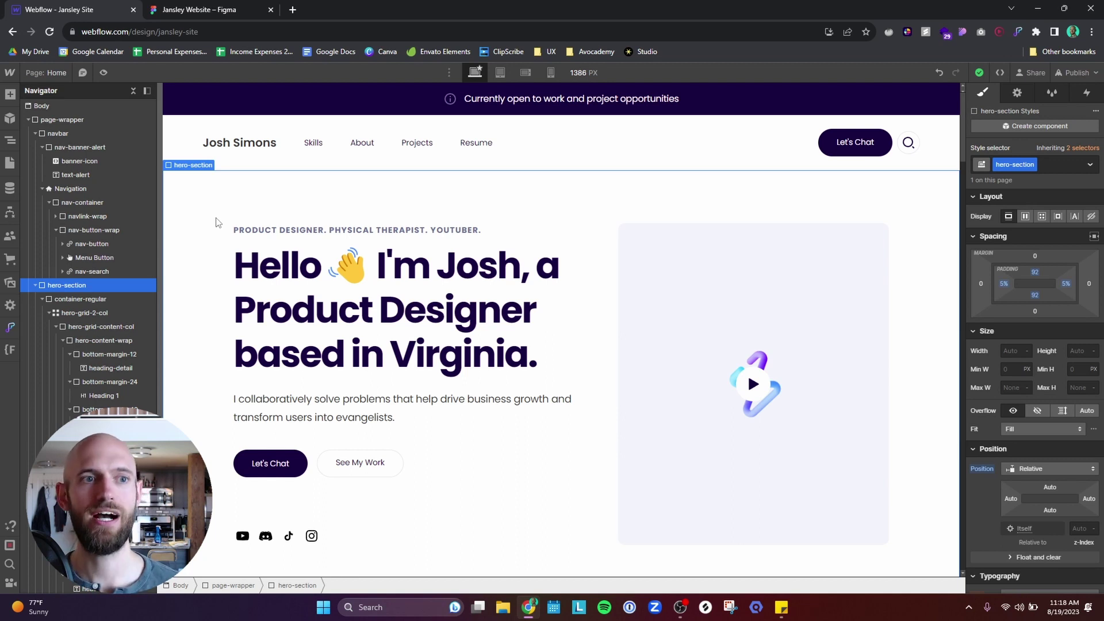
Compare the Figma hero design with the Webflow page, and inspect the heading-detail tagline and its bottom-margin-12 and hero-content-wrap parents
left_click(206, 10)
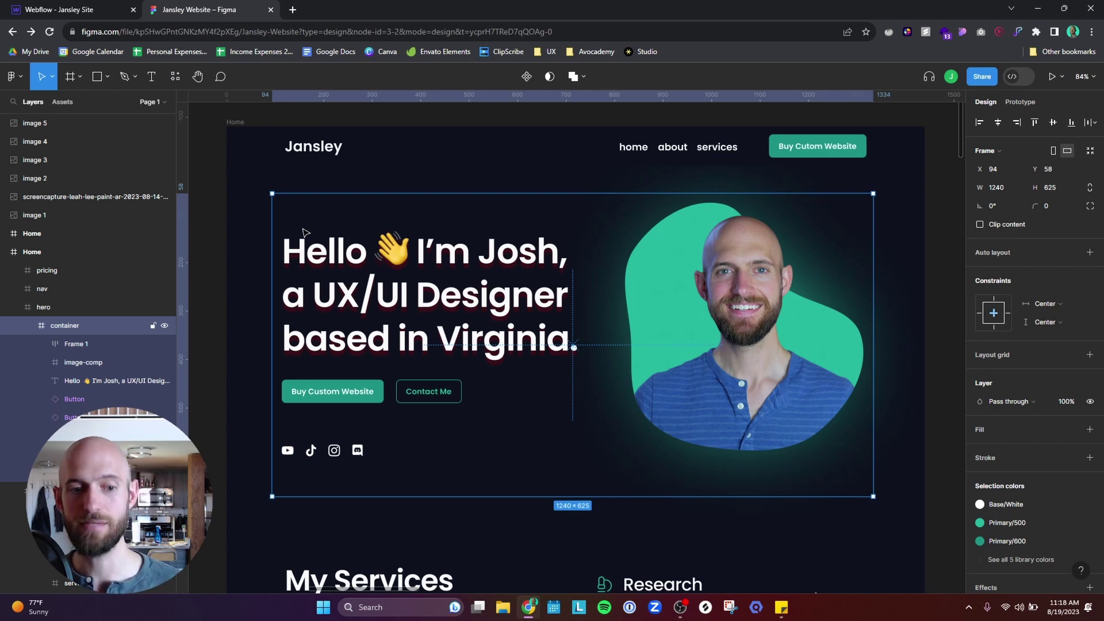
left_click(73, 7)
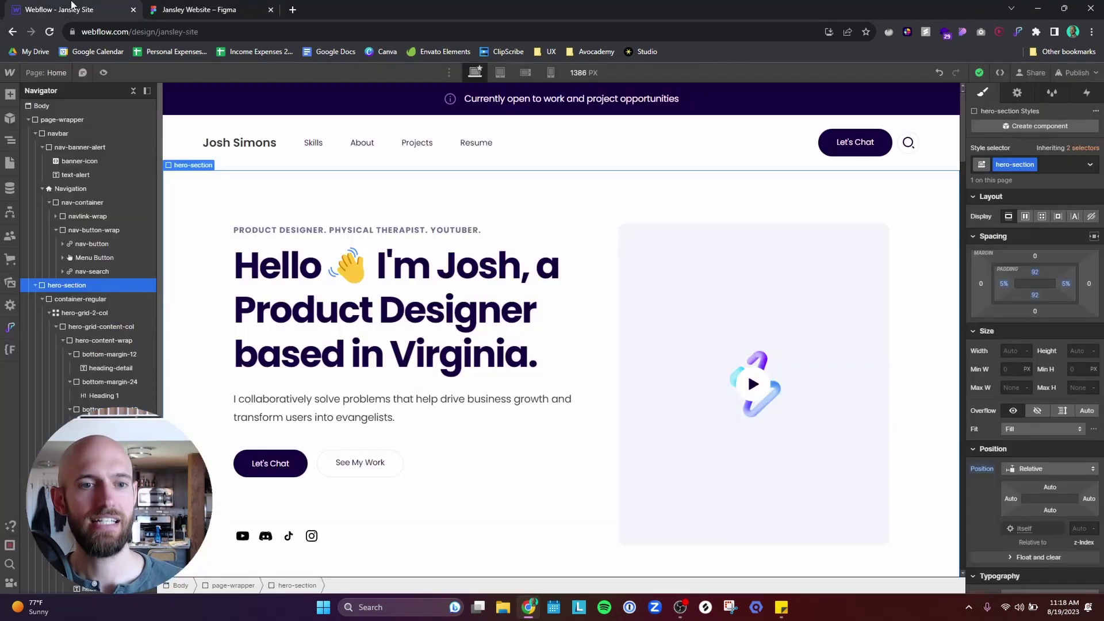
left_click(476, 229)
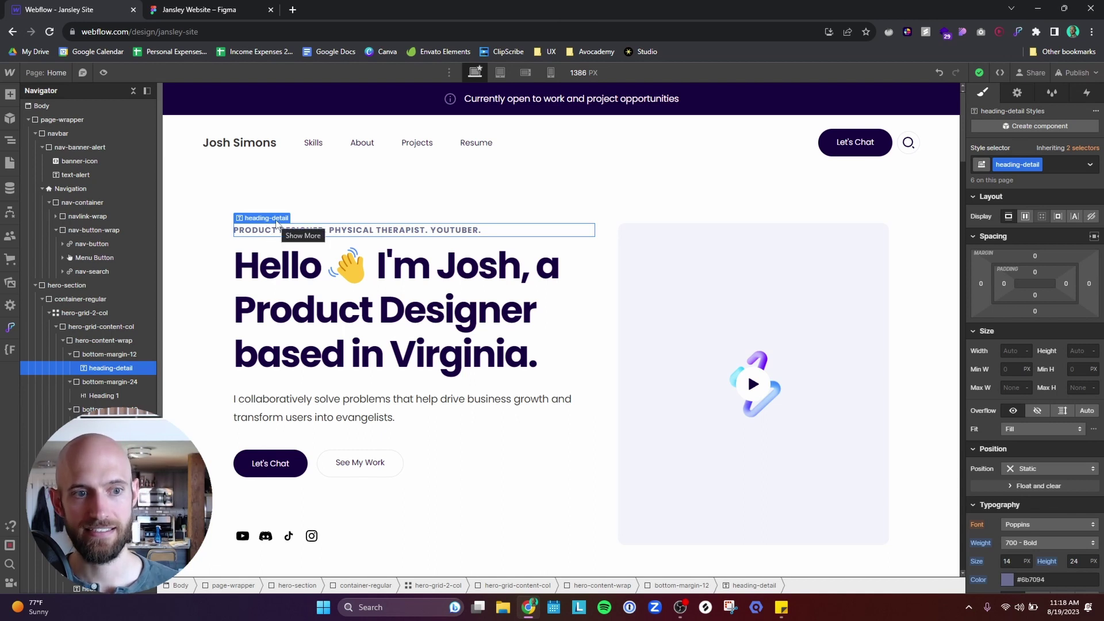
left_click(115, 354)
left_click(113, 341)
left_click(111, 356)
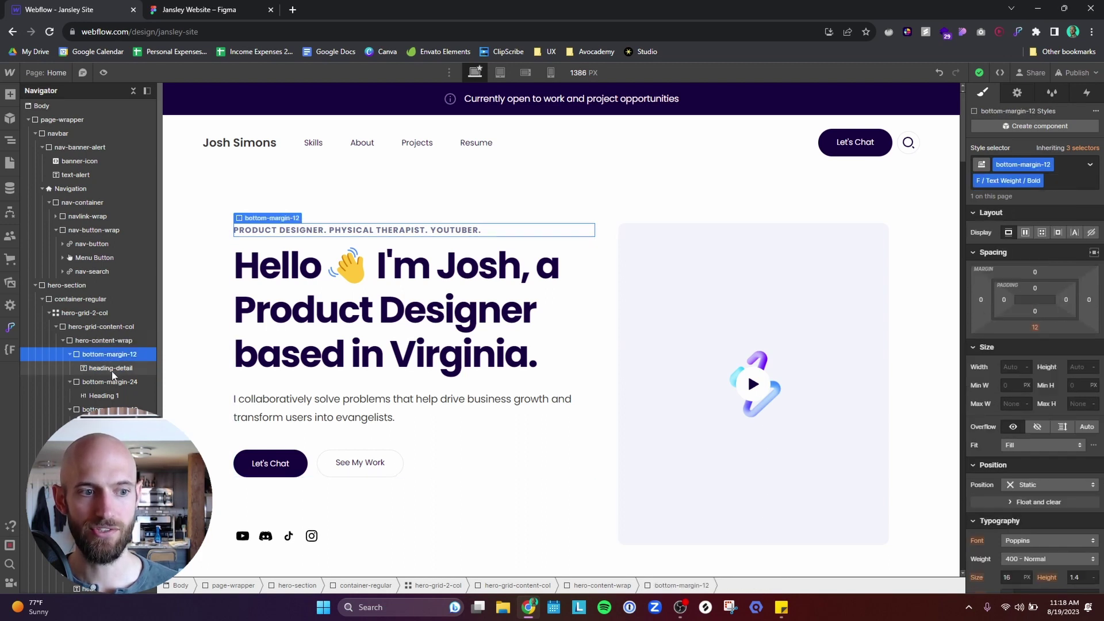
left_click(112, 372)
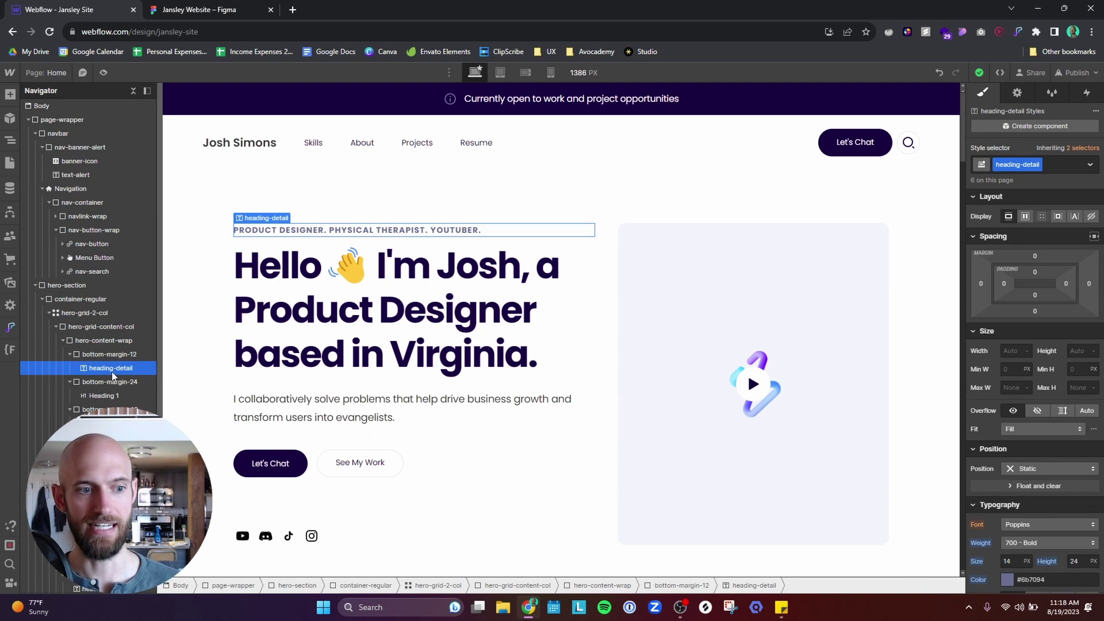
Try out a combo class name "fjhfgh" on the heading-detail tagline and discard it without creating the class
left_click(1060, 166)
type("fjhfgh")
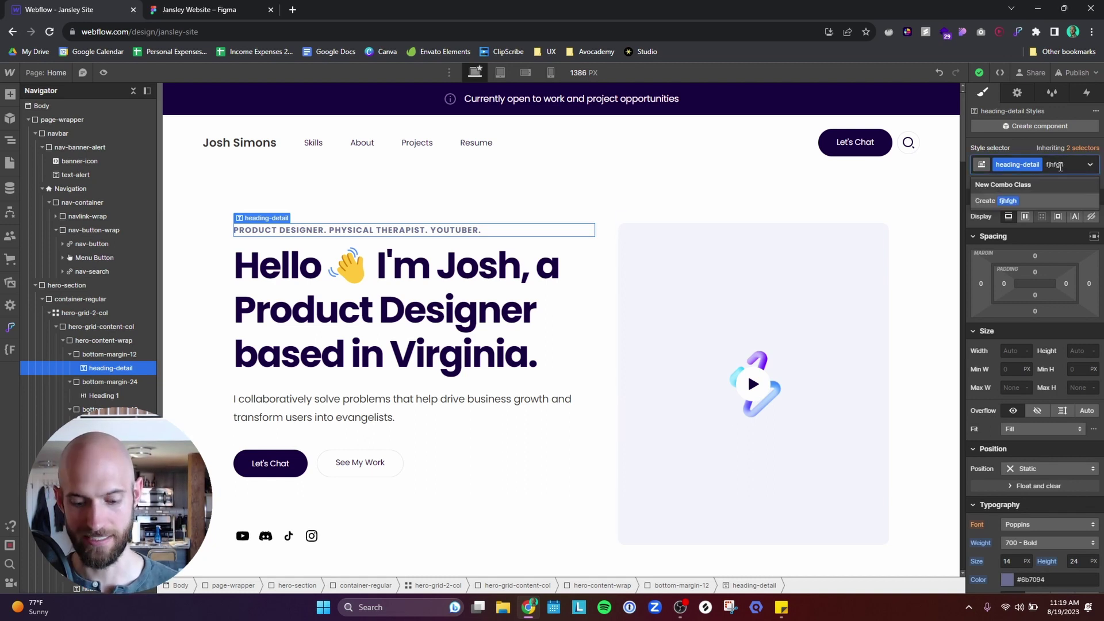
key("BackSpace")
key("BackSpace")
key("BackSpace")
key("BackSpace")
key("BackSpace")
key("BackSpace")
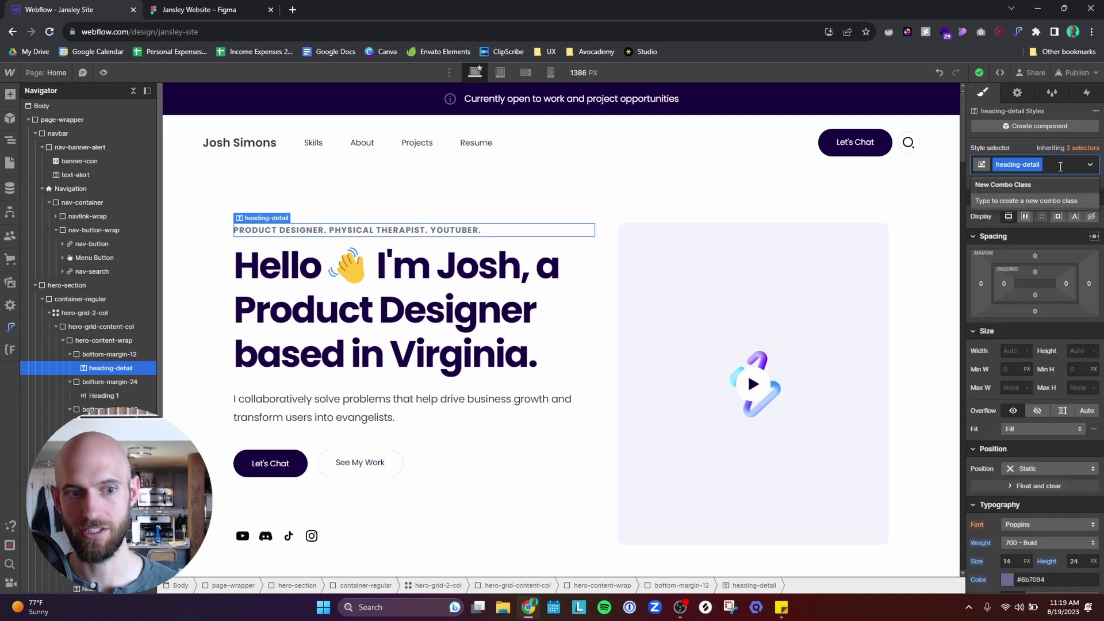
left_click(349, 232)
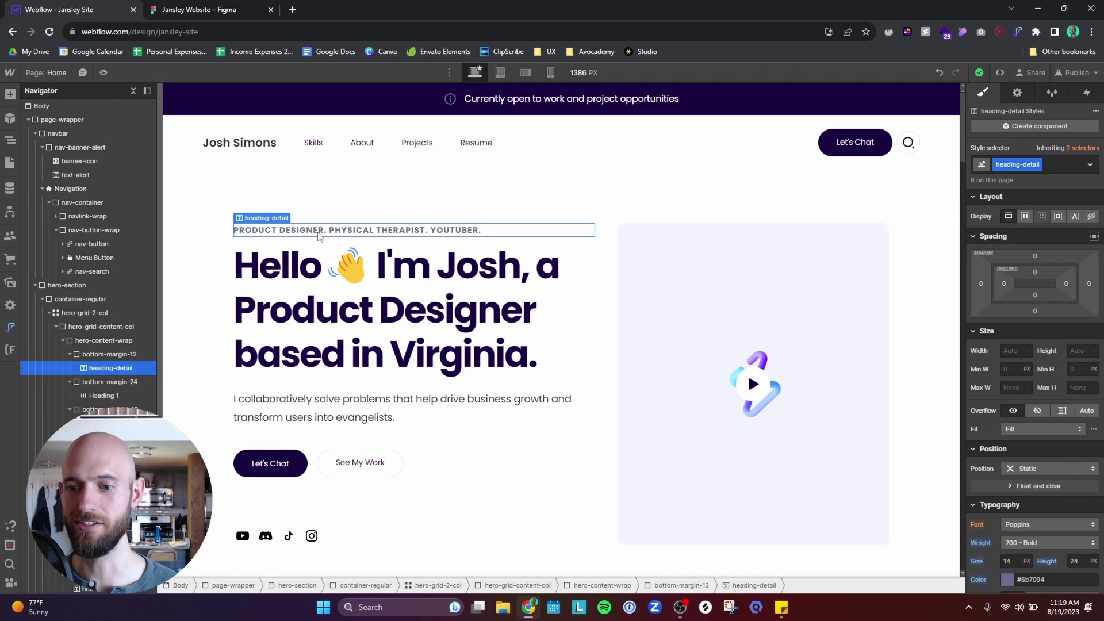
Examine the typography settings that the heading-detail class applies to the tagline
scroll(1052, 291, "down", 3)
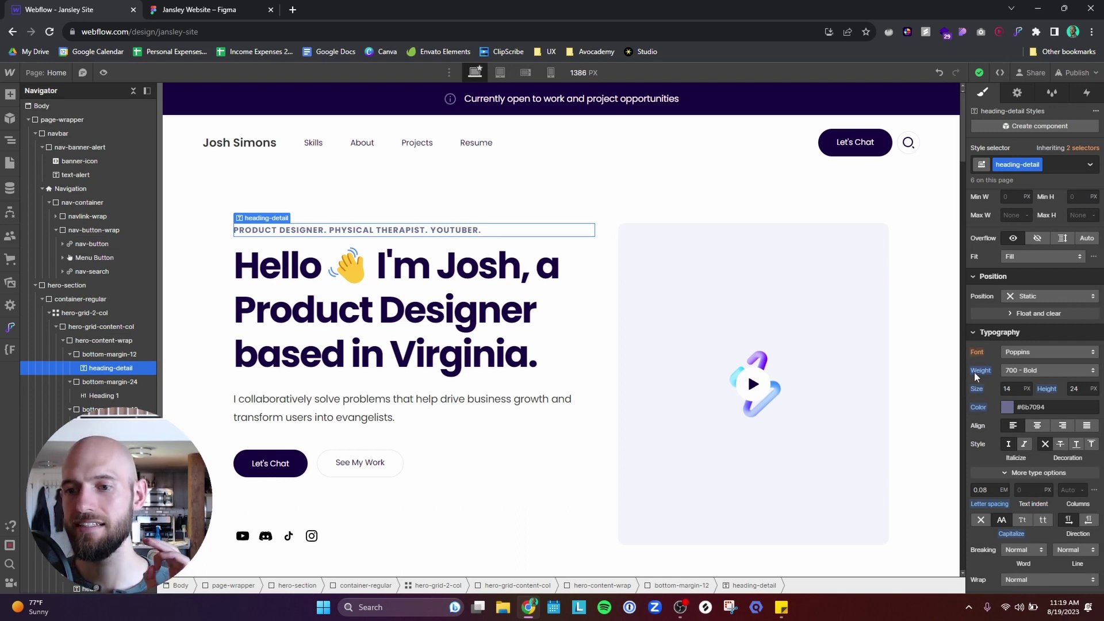
double_click(1013, 165)
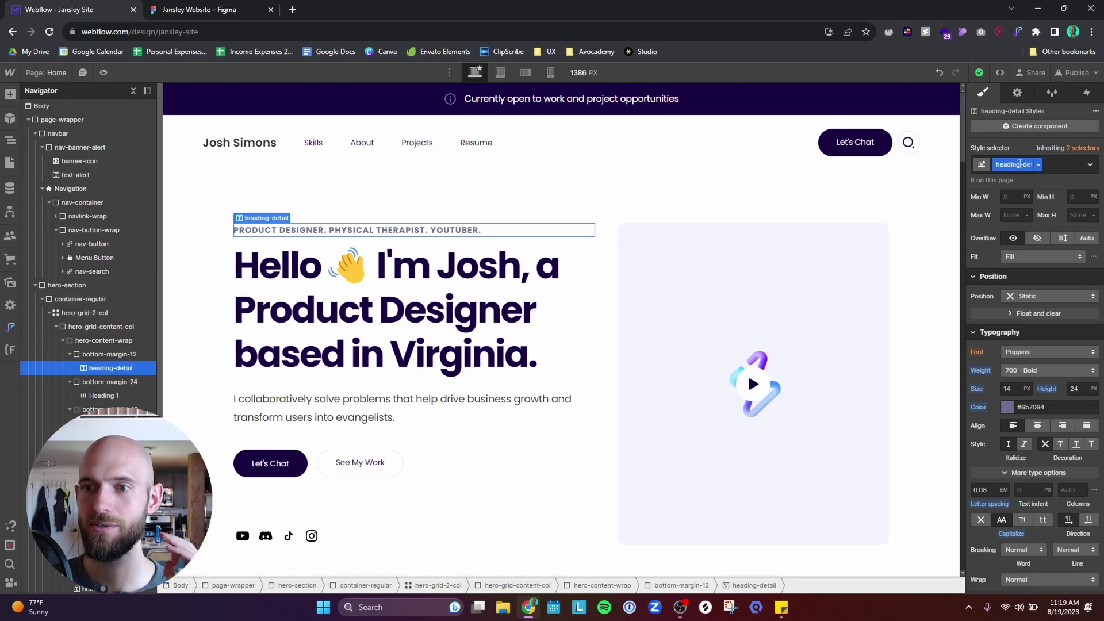
left_click(1092, 168)
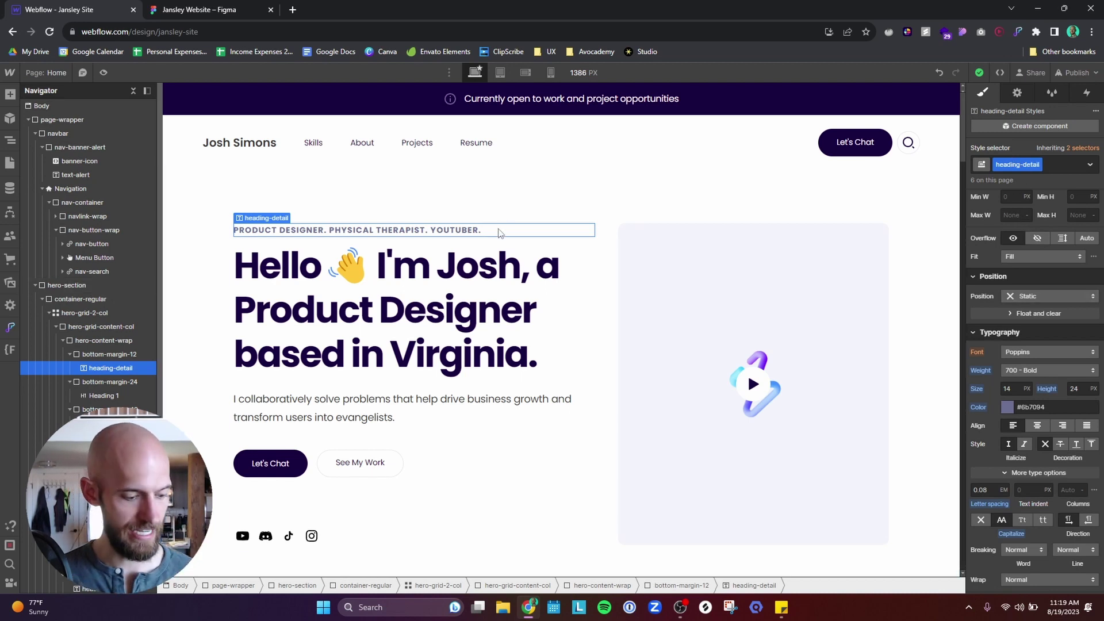
Search the elements for "text" and insert a Text Block directly after the heading-detail tagline
key("ctrl+e")
type("text")
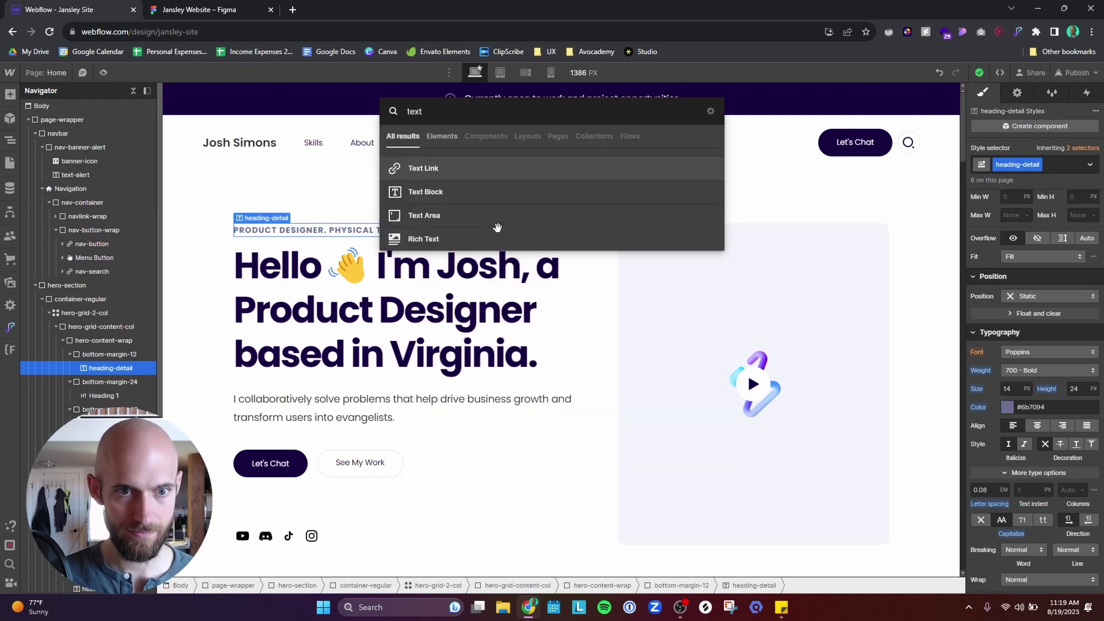
left_click(476, 192)
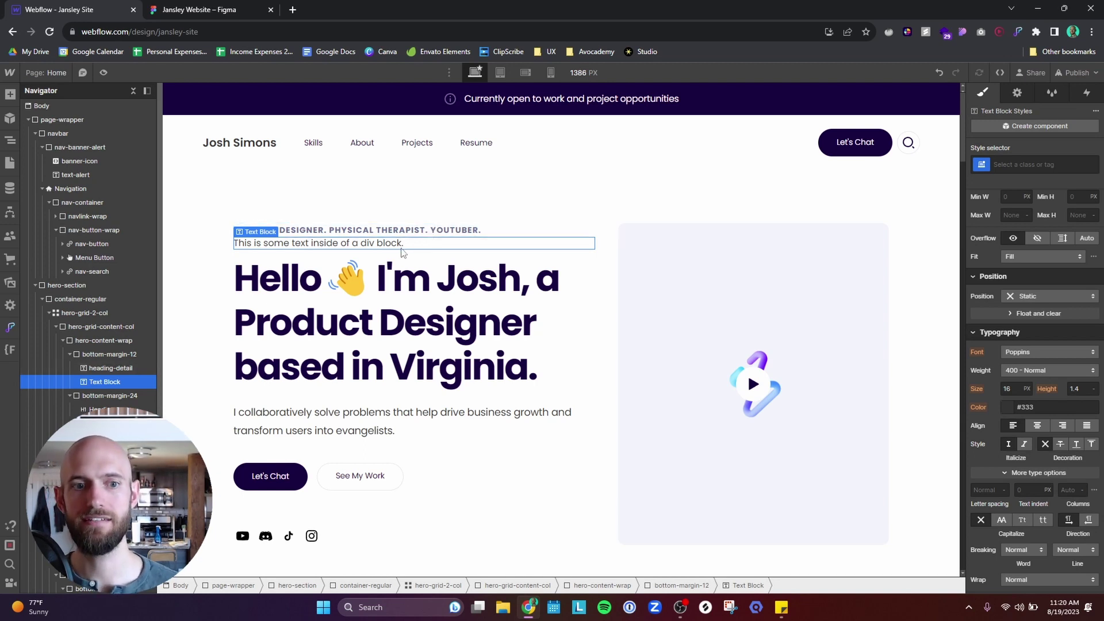
Apply the existing heading-detail class to the new text block and delete the block
left_click(1014, 163)
type("heading")
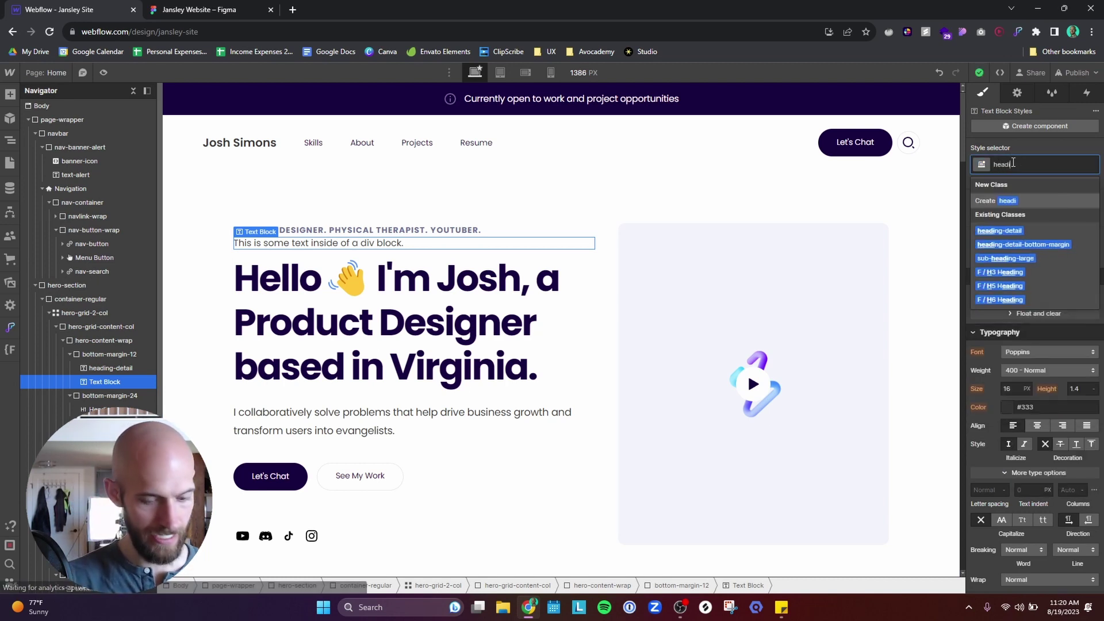
left_click(1003, 231)
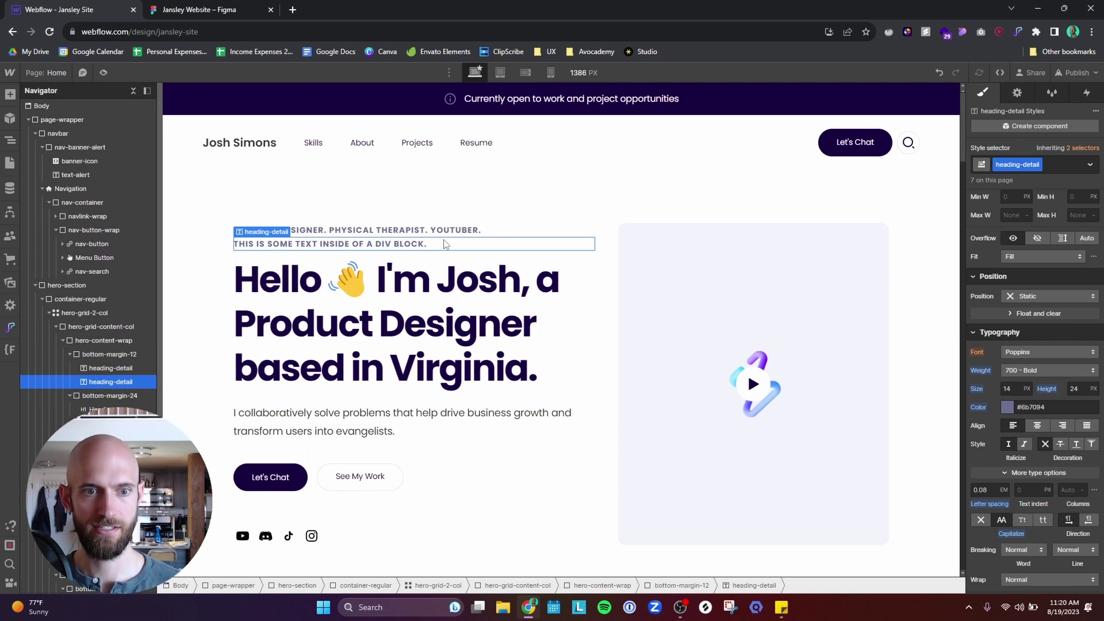
key("Delete")
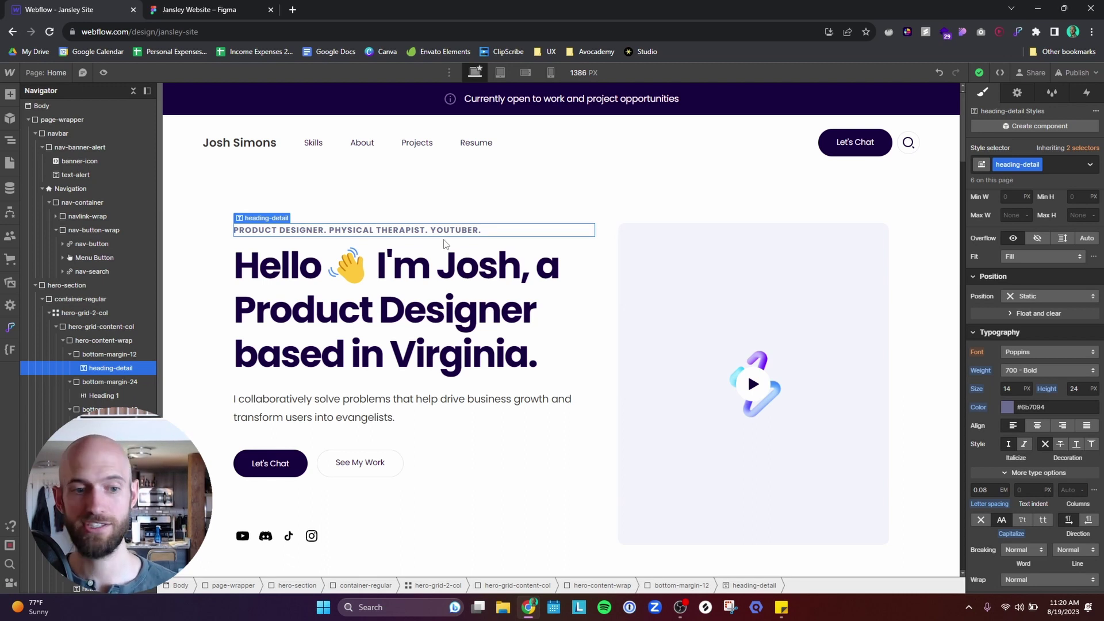
Select the hero's button-wrap, switch to Figma, and inspect the image-comp and hero frames
left_click(456, 469)
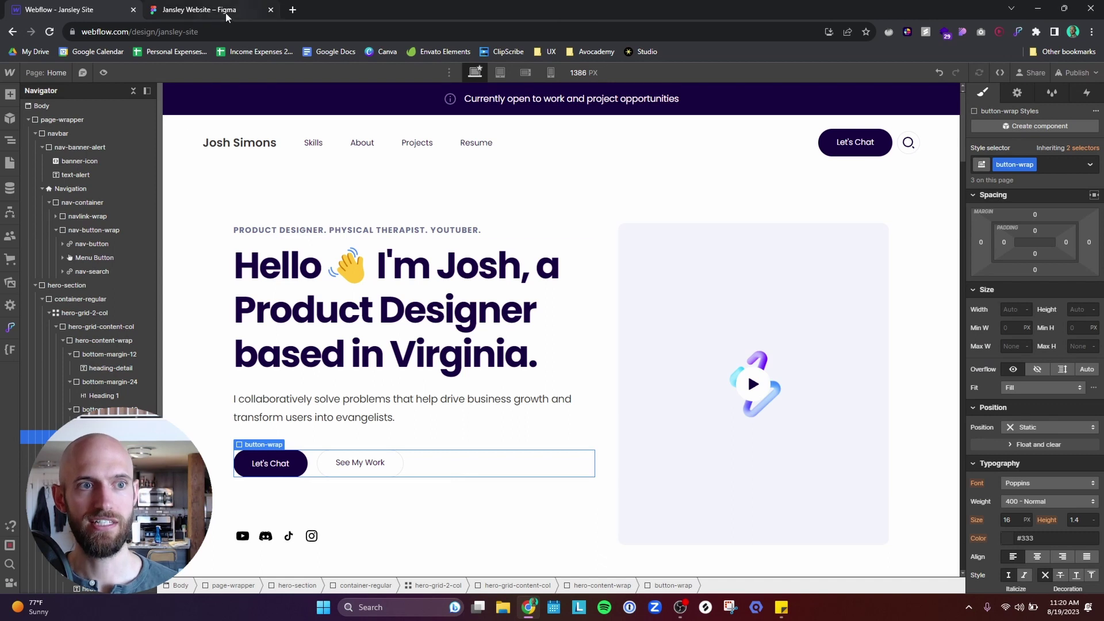
left_click(226, 18)
left_click(95, 361)
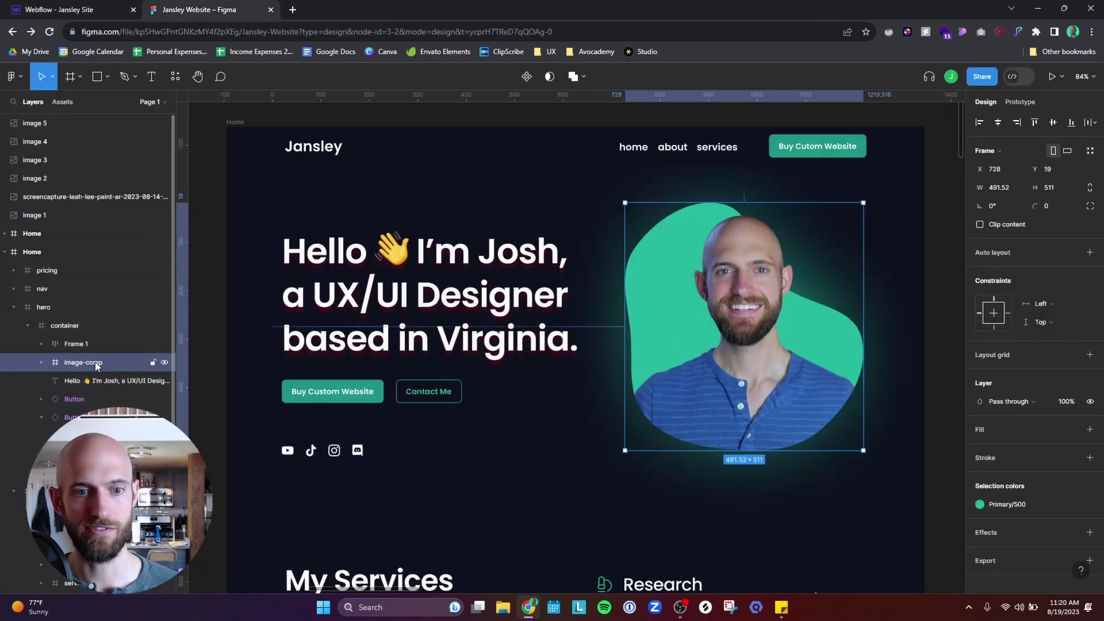
left_click(76, 306)
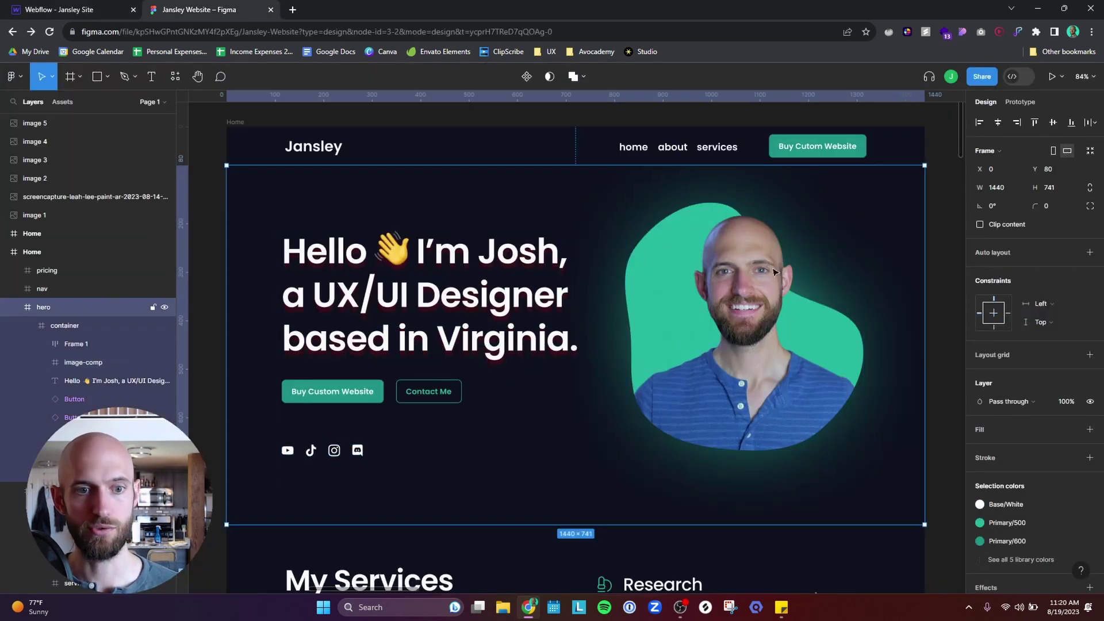
Return to Webflow and inspect the layout settings of hero-grid-content-col, hero-grid-2-col and the lightbox-wrapper
left_click(69, 10)
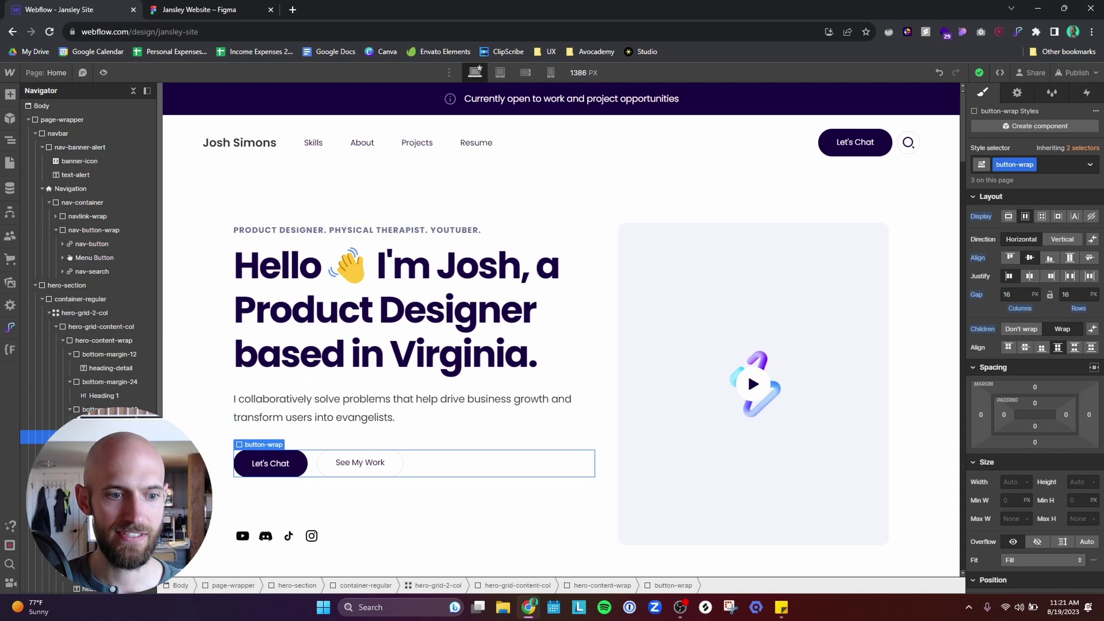
left_click(100, 327)
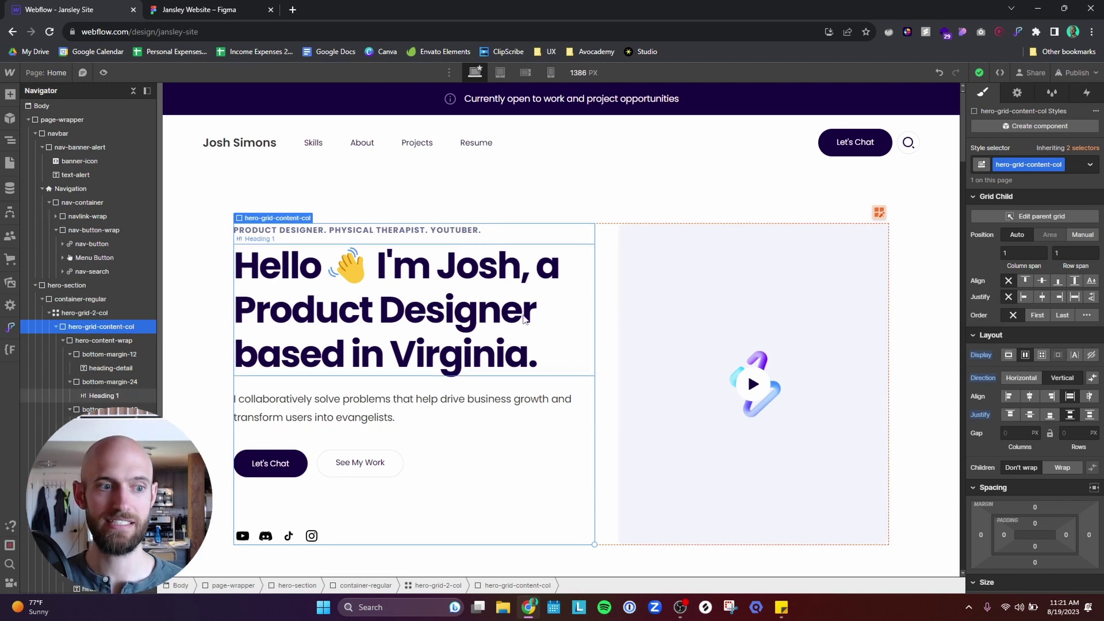
left_click(101, 316)
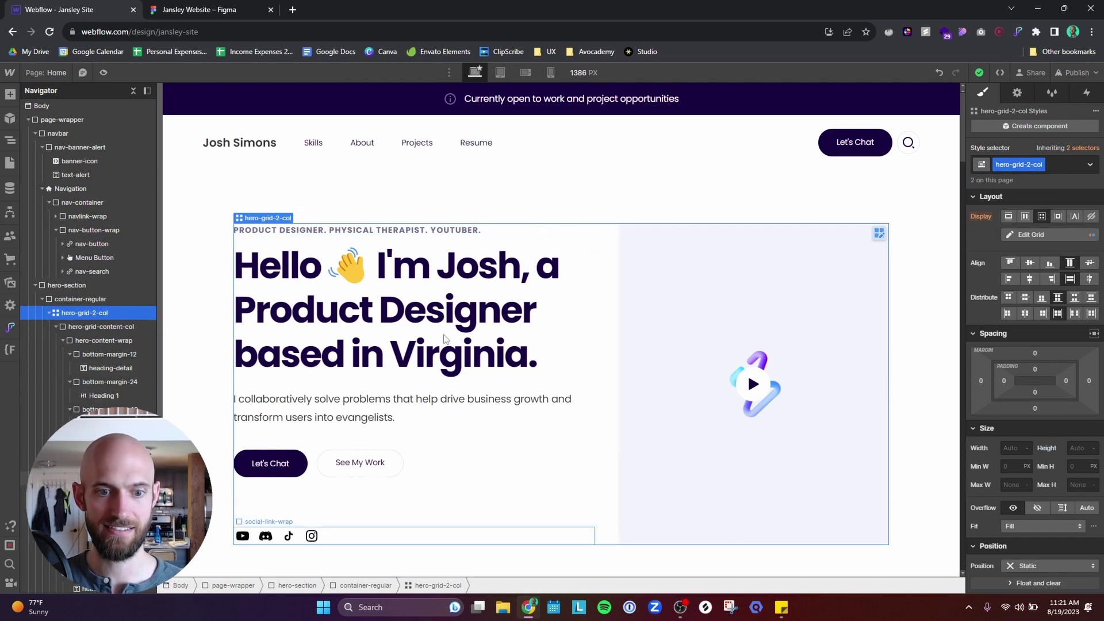
left_click(787, 273)
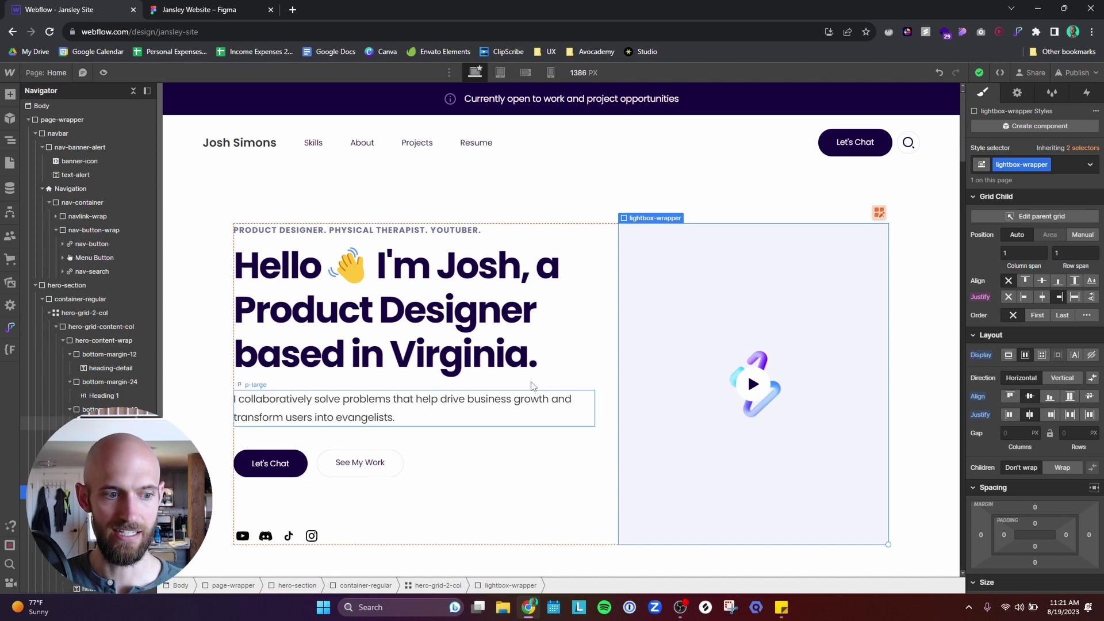
Inspect the styles of the nav-button and the navbar, and select the hero content down to the hero-section
left_click(110, 249)
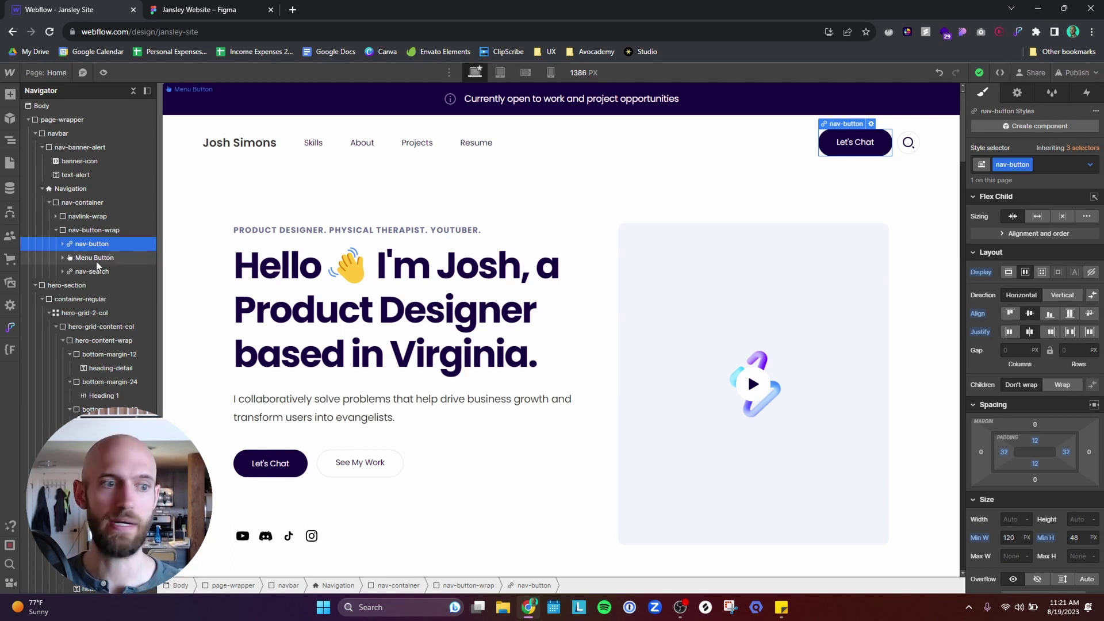
left_click(87, 130)
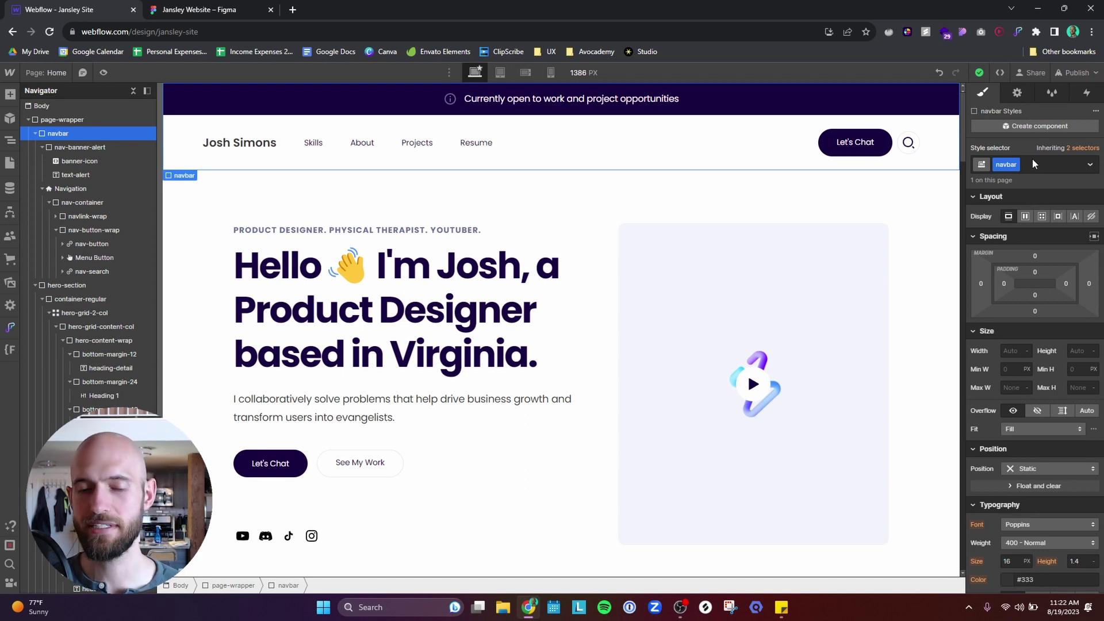
left_click(486, 331)
left_click(396, 420)
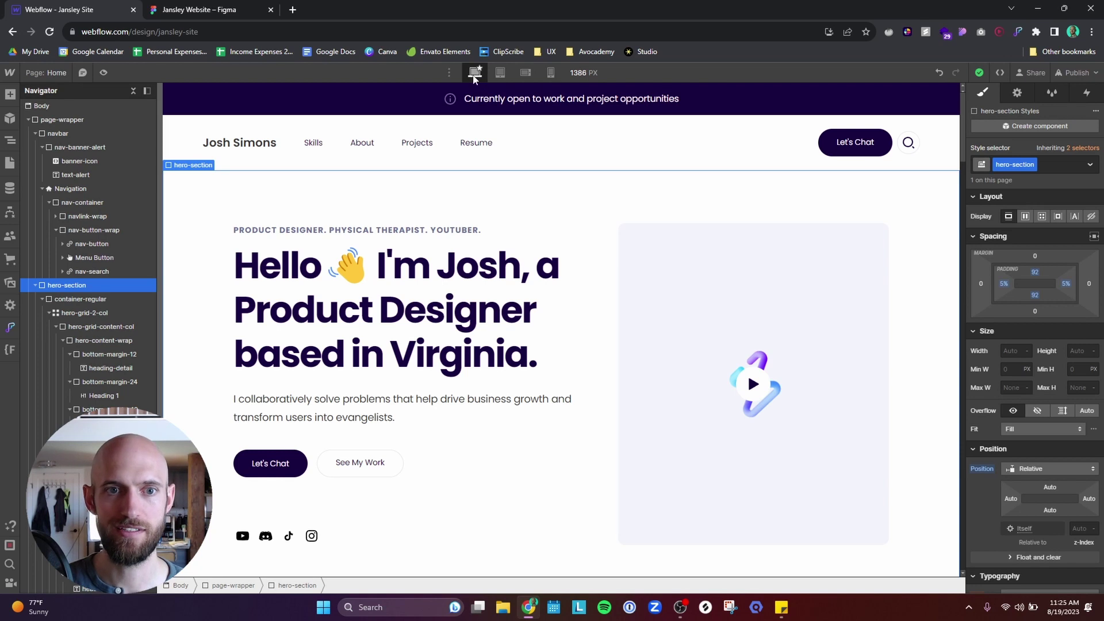
Examine the hero section at the tablet, mobile landscape and mobile portrait breakpoints, and return to the desktop view
left_click(499, 74)
left_click(525, 73)
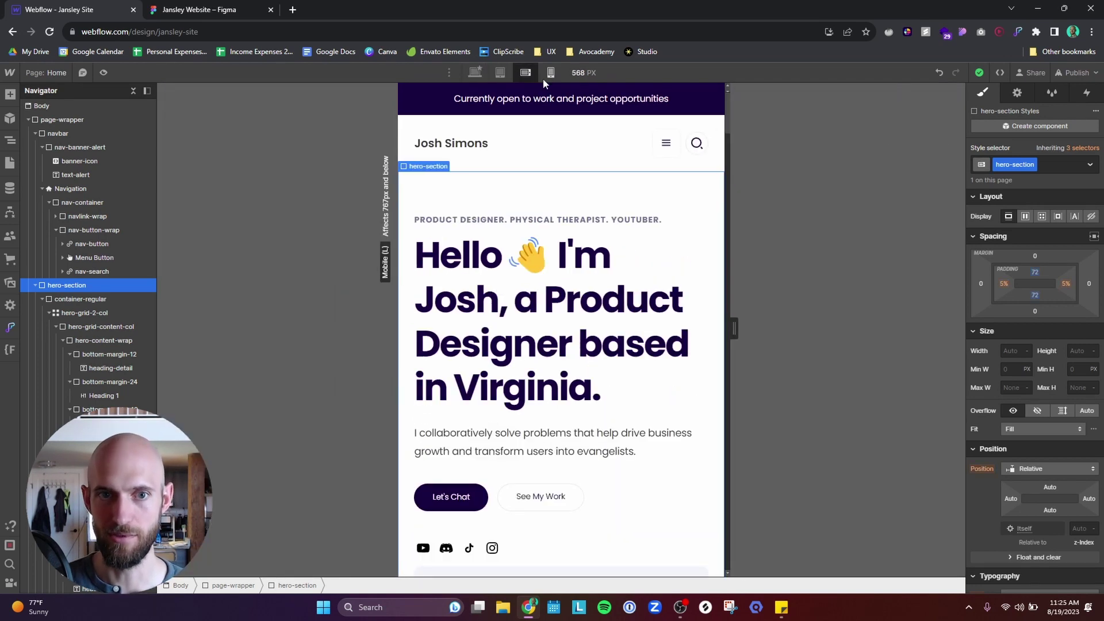
left_click(549, 74)
left_click(475, 73)
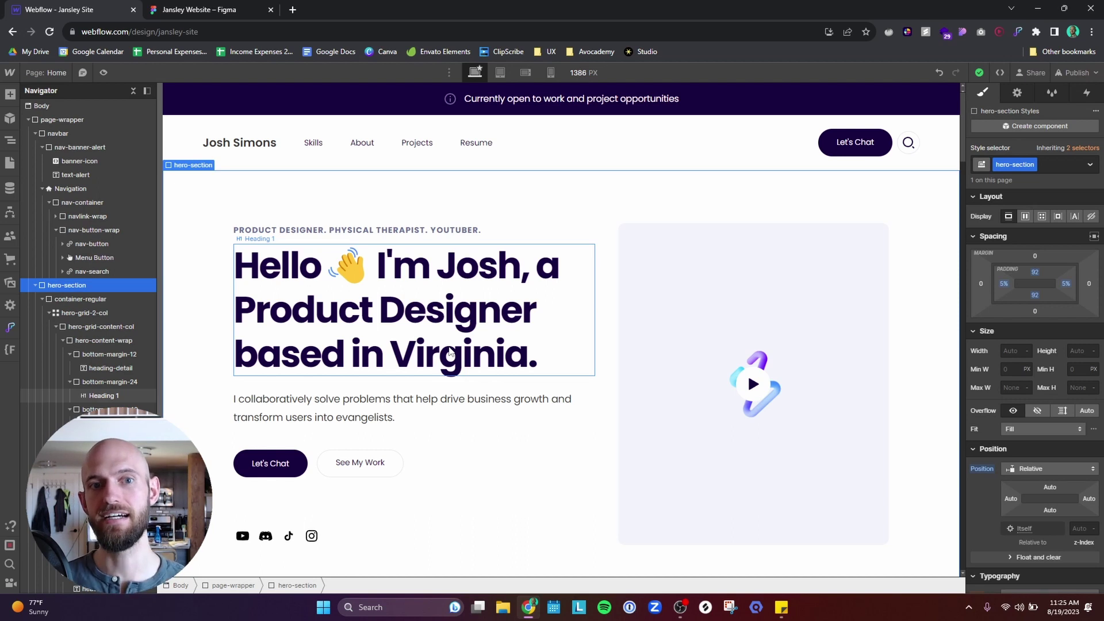
left_click(499, 72)
left_click(524, 72)
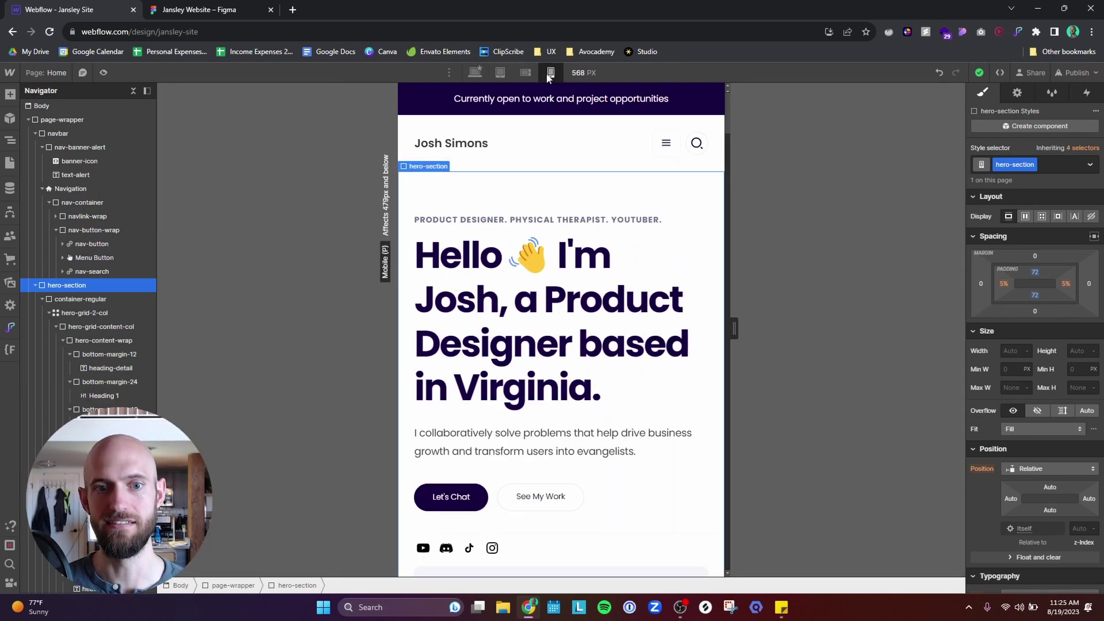
left_click(550, 73)
left_click(475, 72)
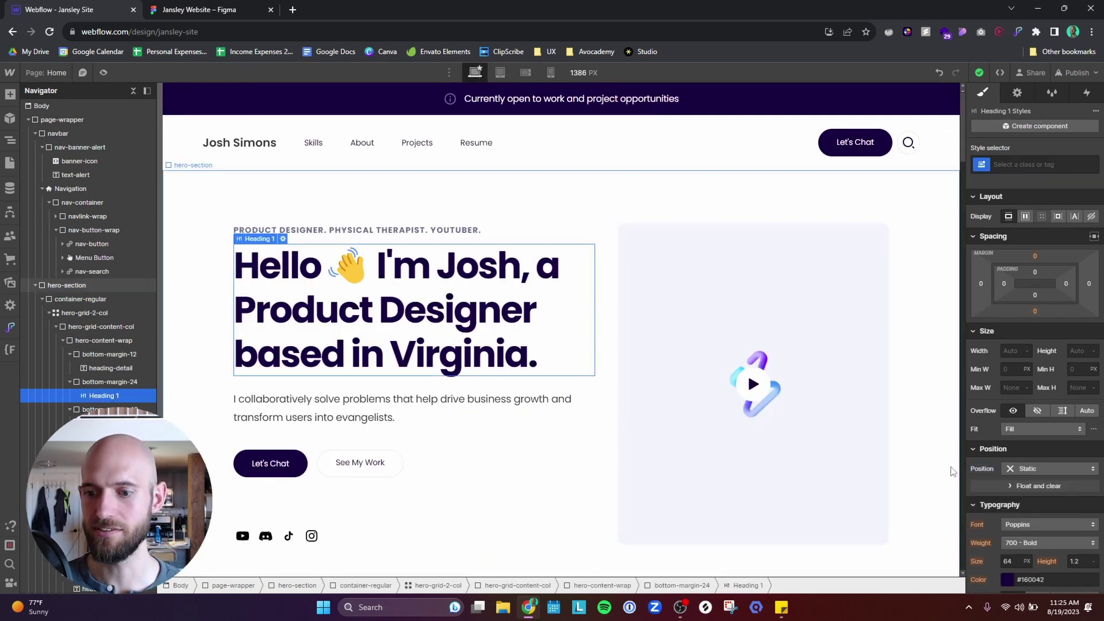
Set the hero heading's text color to red (#ff0000) at the desktop breakpoint
left_click(535, 325)
left_click(1007, 522)
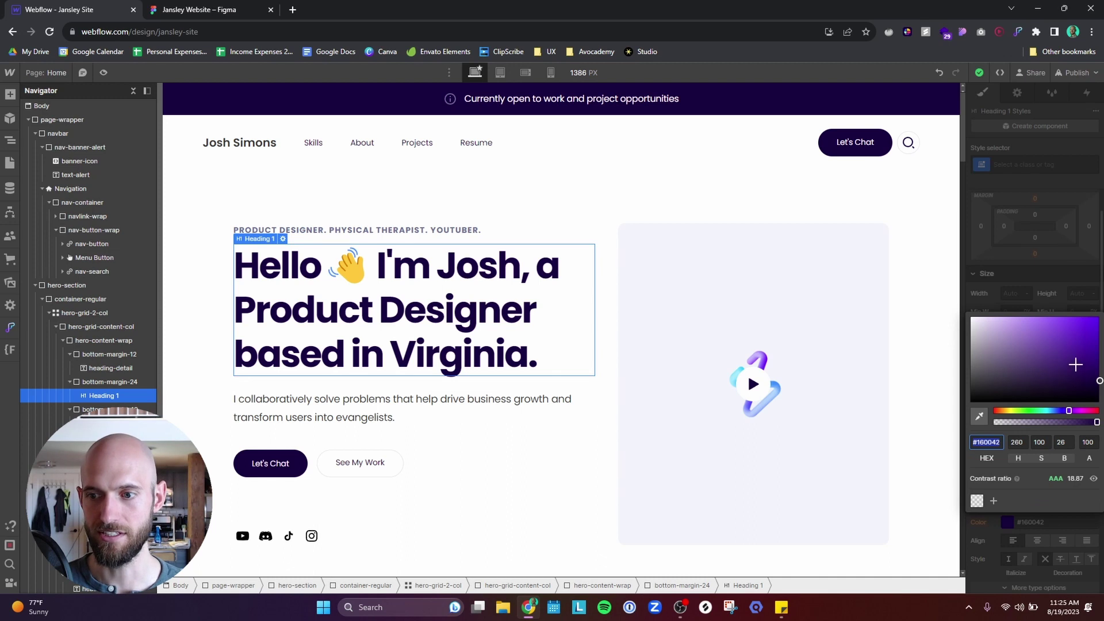
left_click(994, 411)
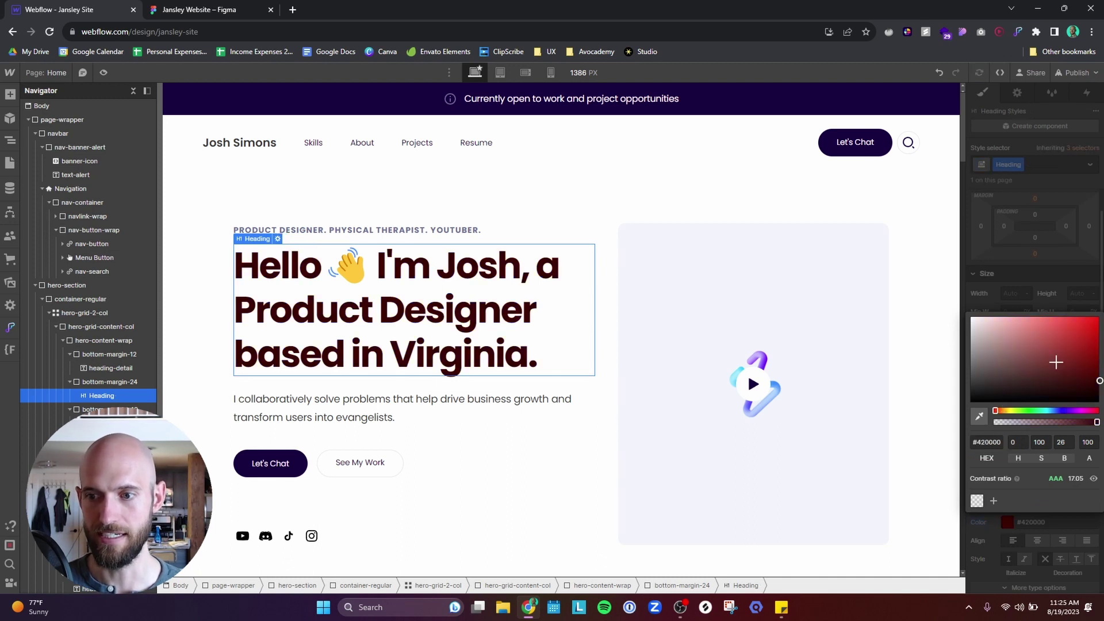
left_click_drag(1077, 360, 1100, 317)
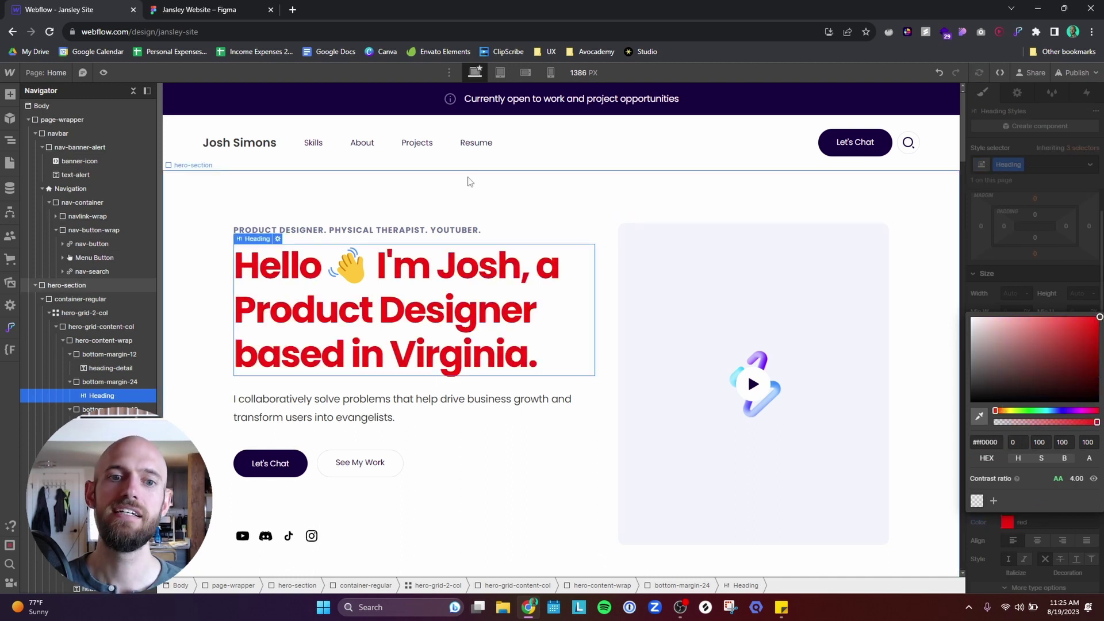
left_click(468, 180)
left_click(437, 257)
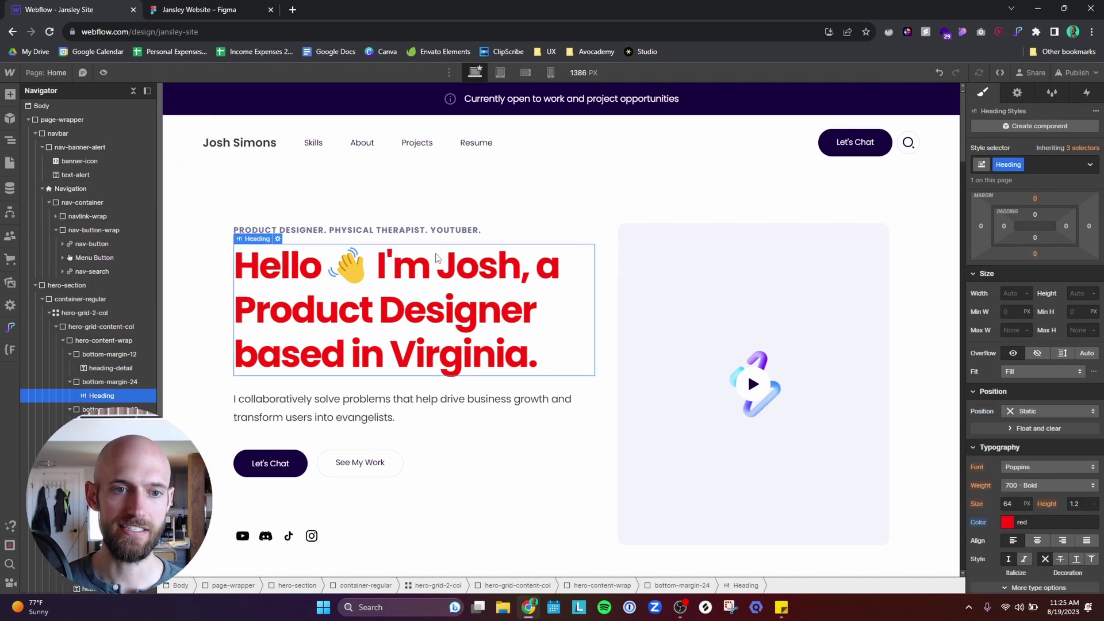
Check the red heading at the tablet, mobile landscape and mobile portrait breakpoints, and return to desktop
left_click(502, 73)
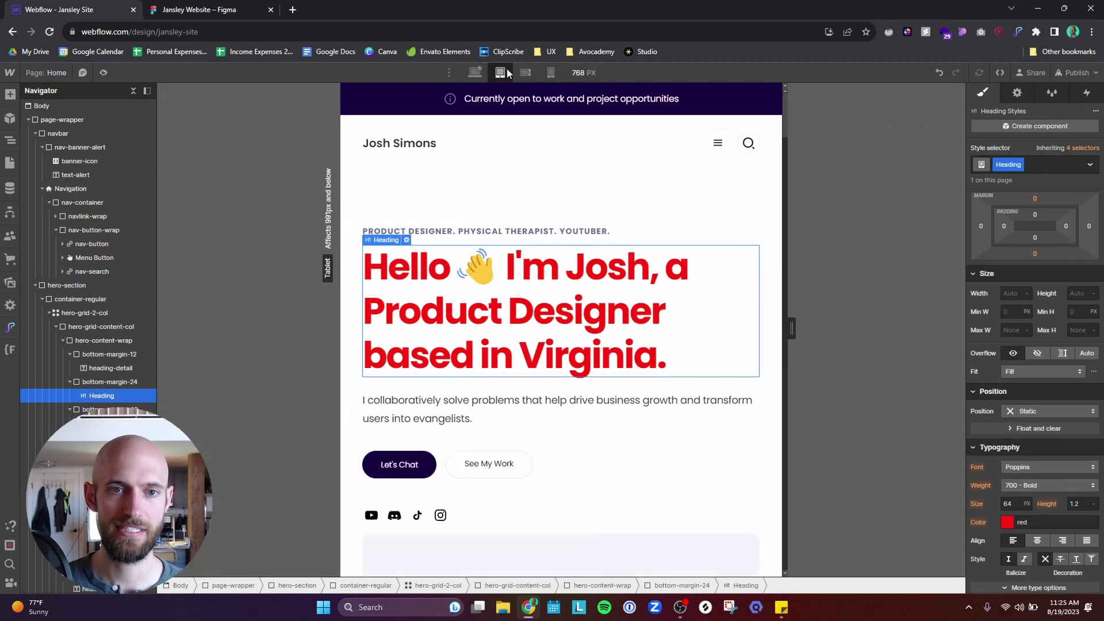
left_click(525, 75)
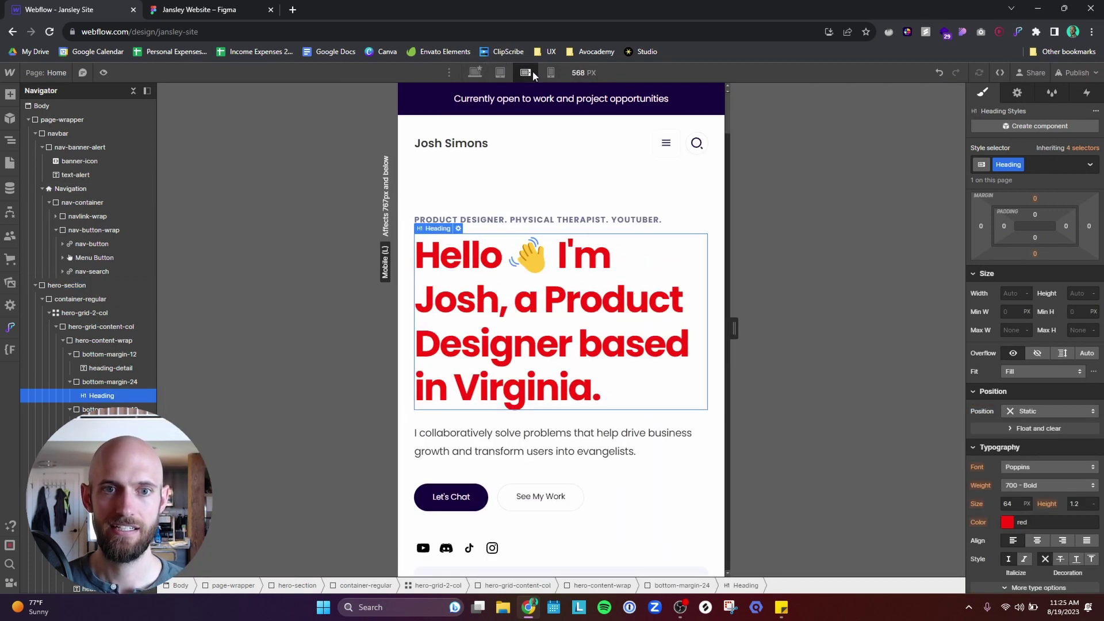
left_click(549, 73)
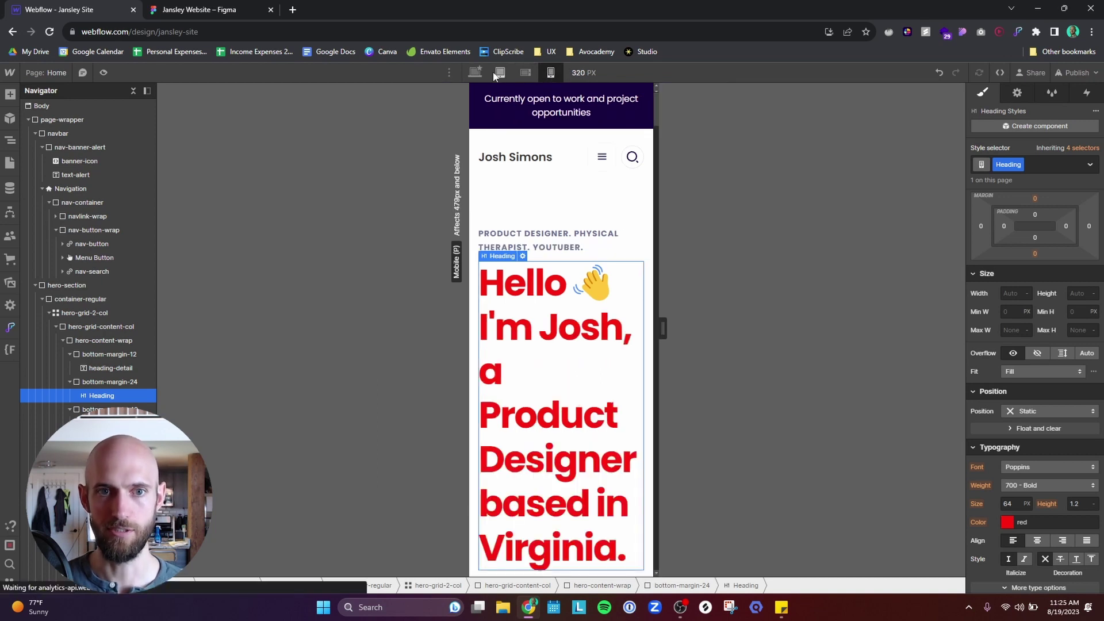
left_click(477, 72)
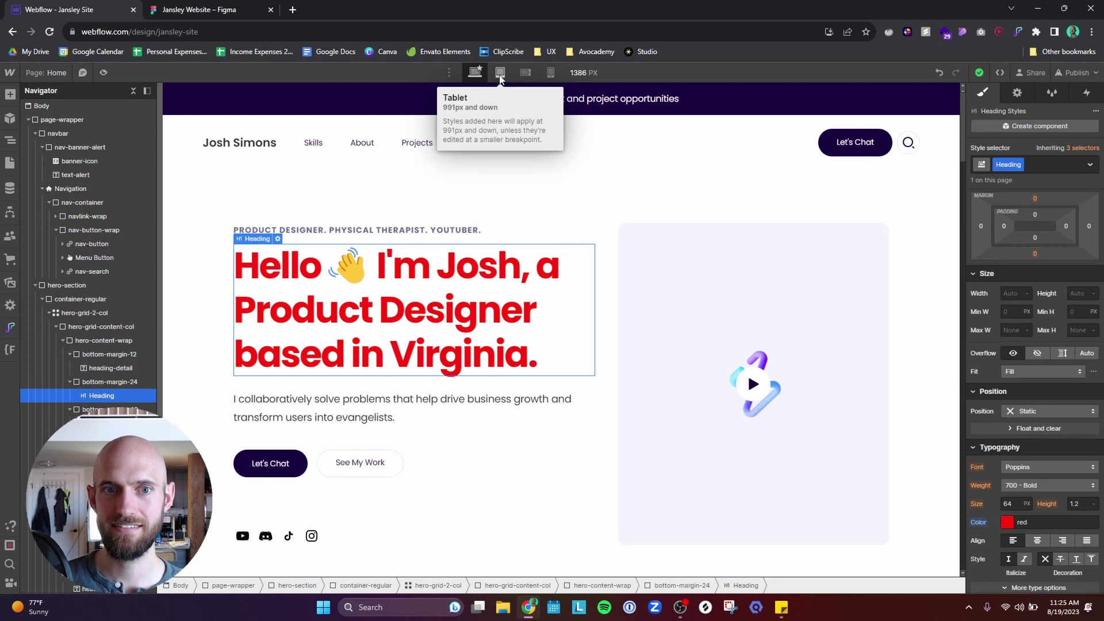
Set the heading color to magenta (#ff00f6) at the mobile landscape breakpoint and check it in mobile portrait and tablet
left_click(520, 79)
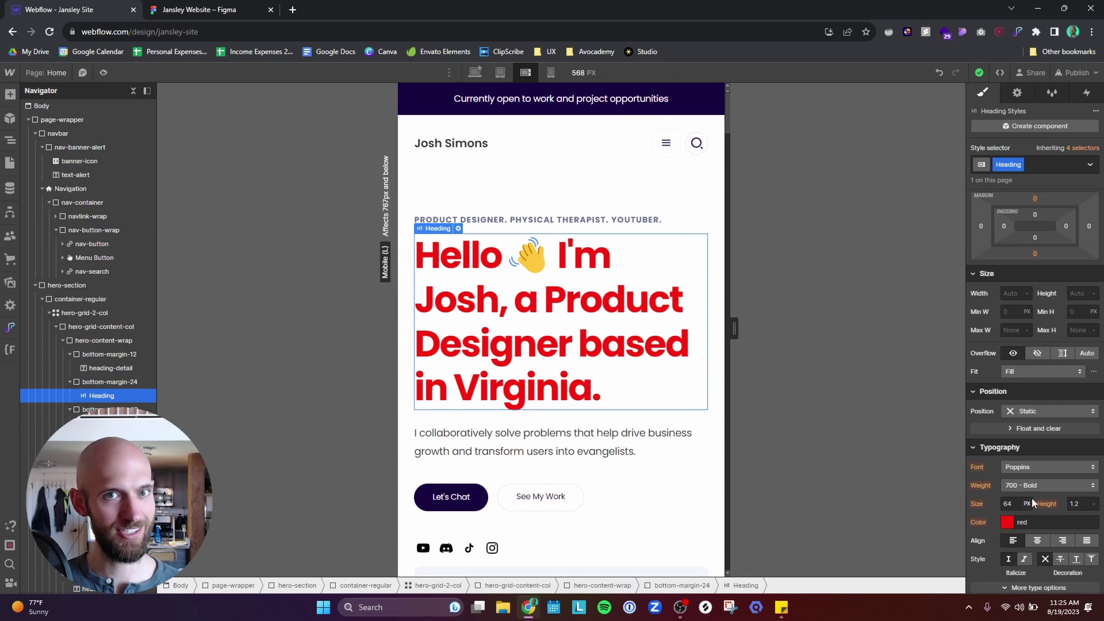
left_click(1007, 524)
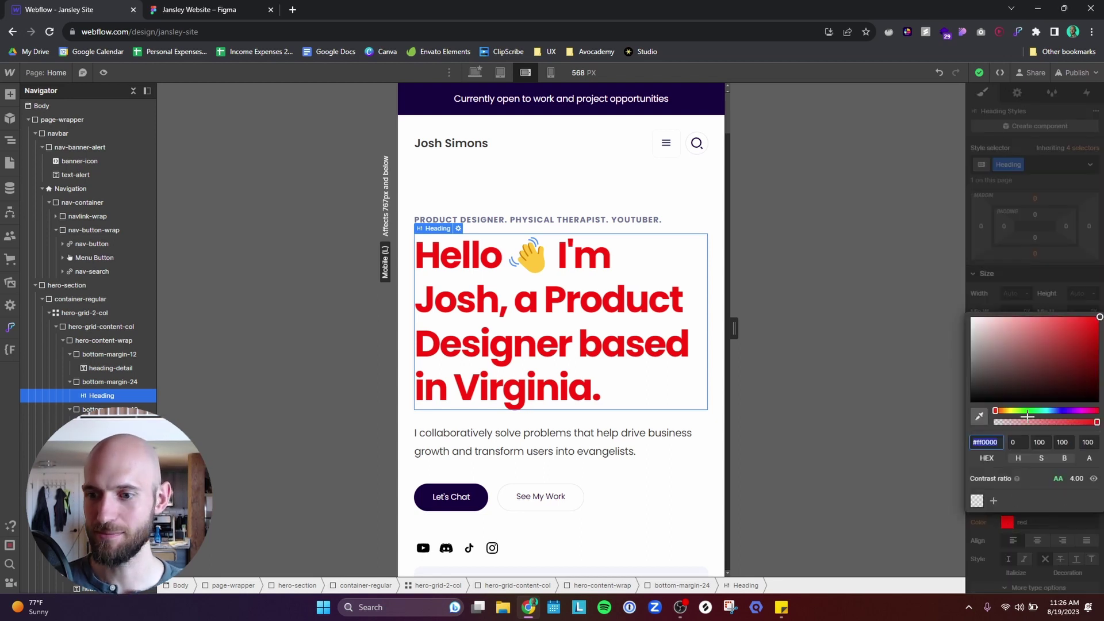
left_click(1079, 410)
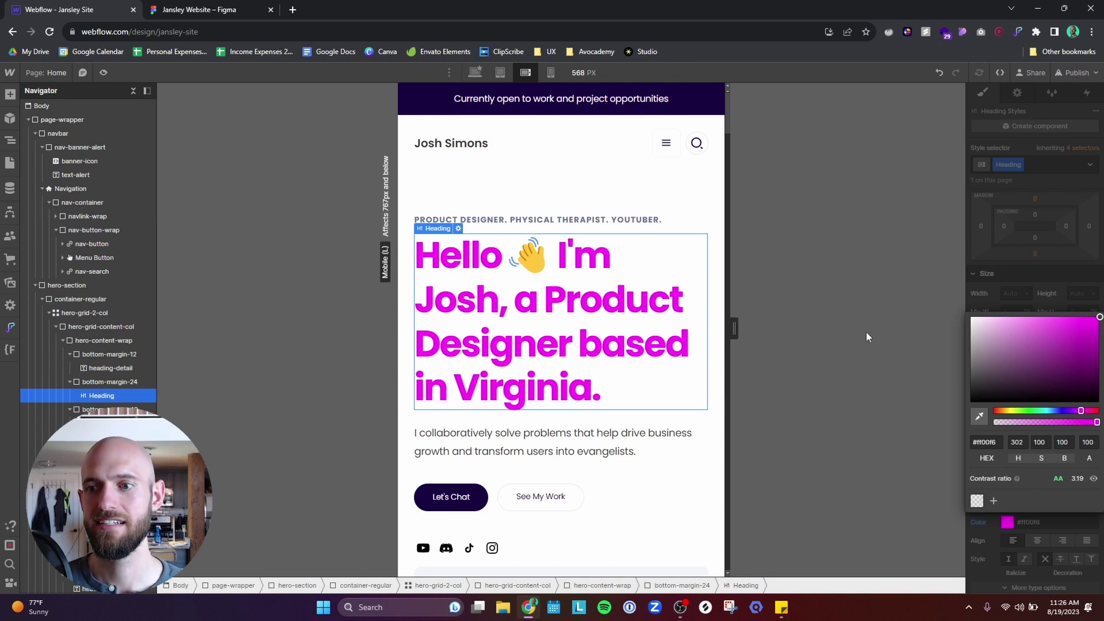
left_click(1006, 278)
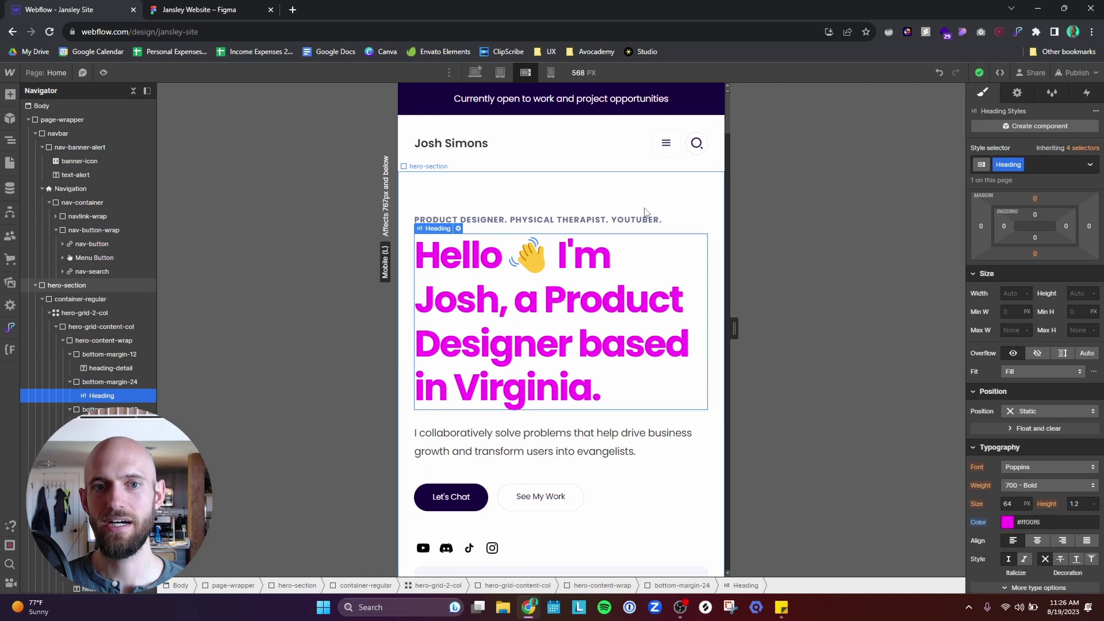
left_click(550, 72)
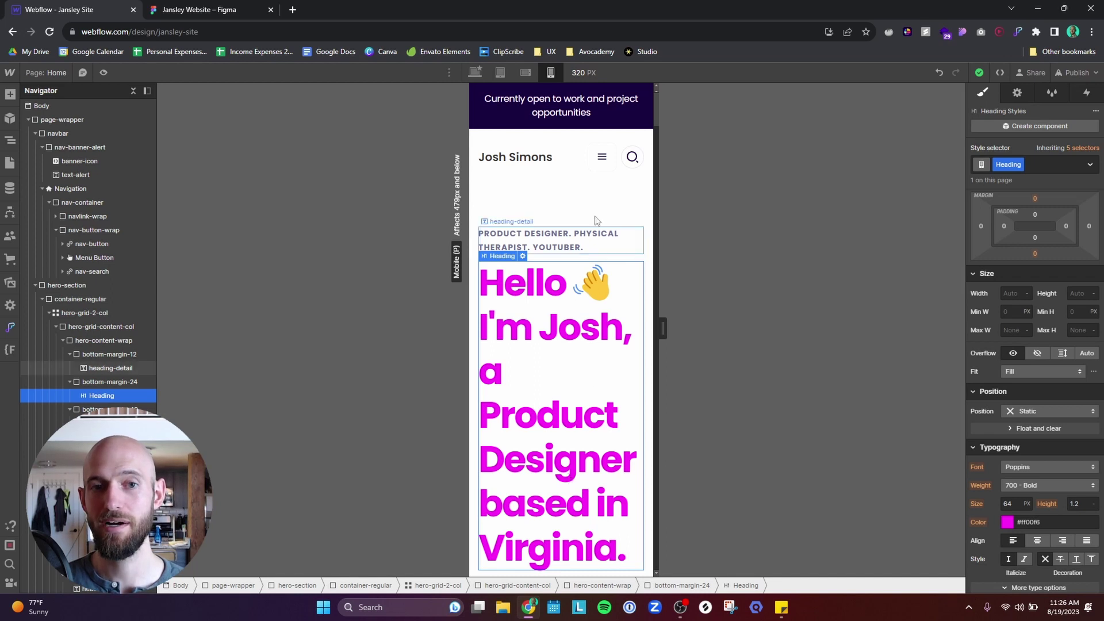
left_click(500, 72)
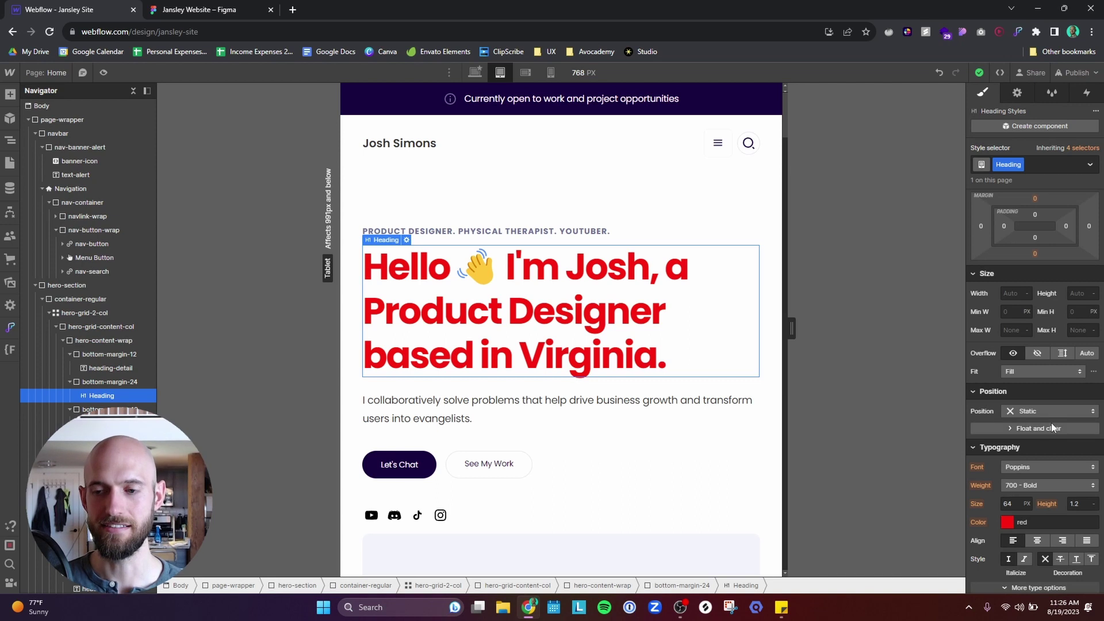
Change the hero heading's color to green (#48ff00) at the mobile landscape breakpoint
left_click(525, 74)
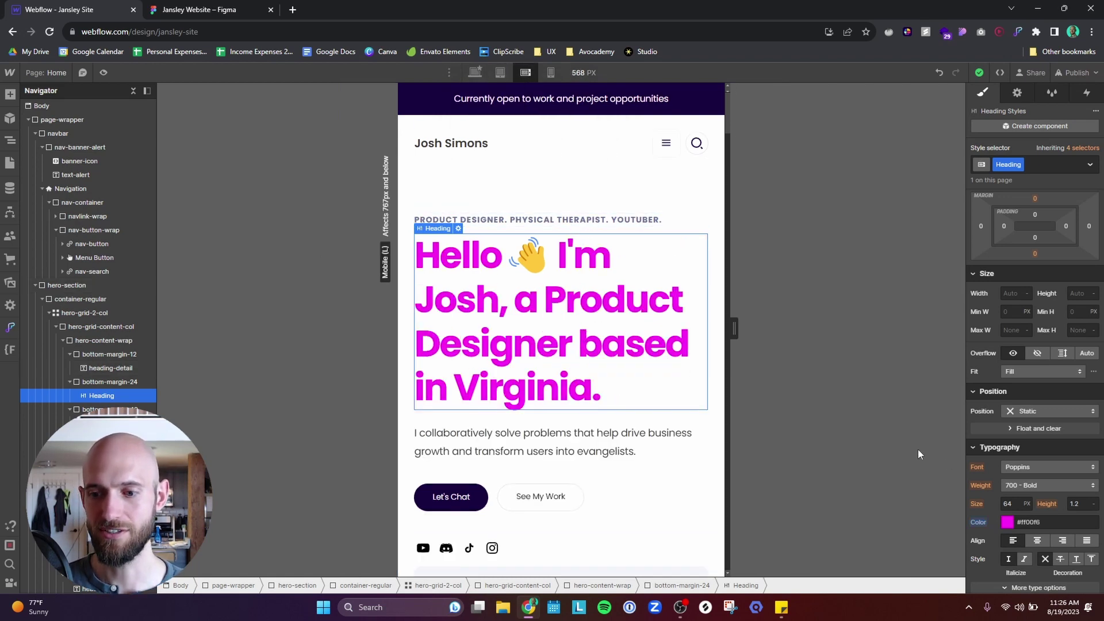
left_click(1008, 523)
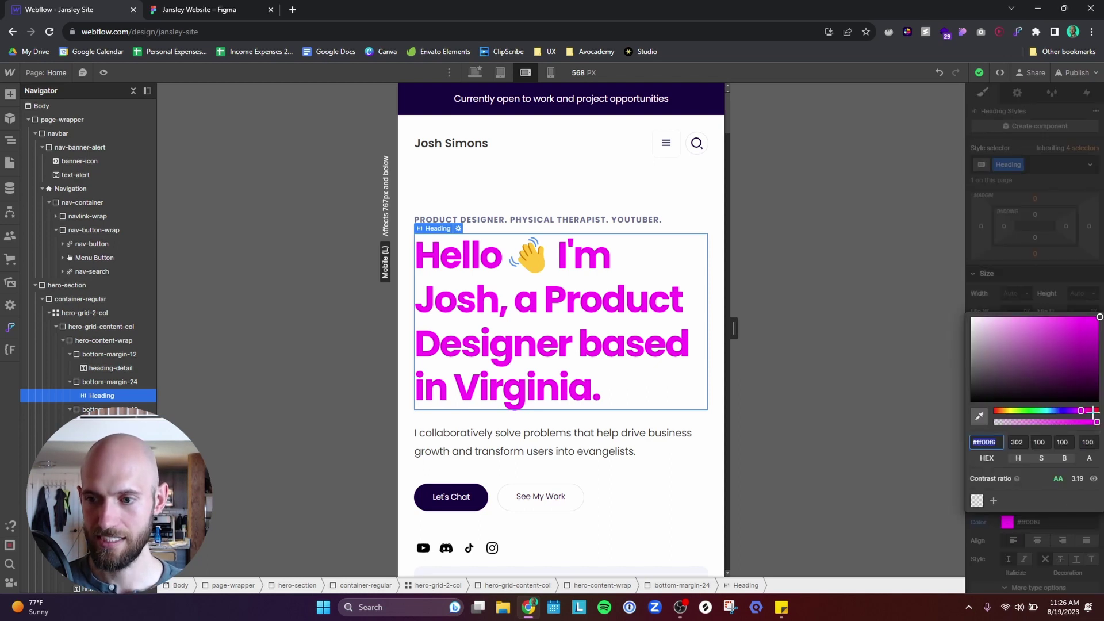
left_click(1026, 410)
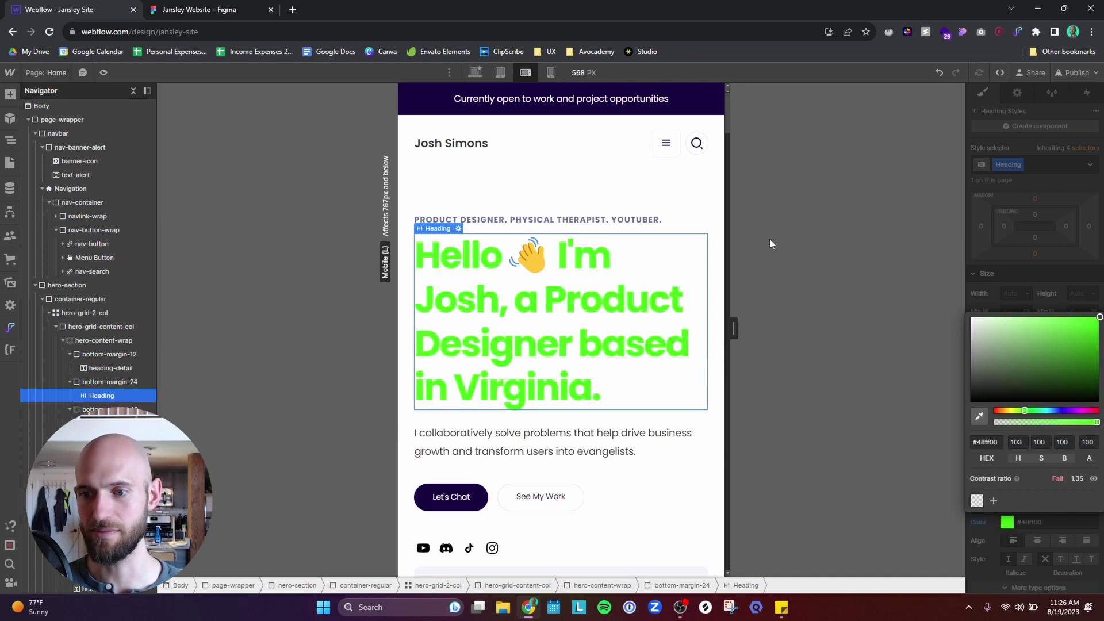
left_click(689, 222)
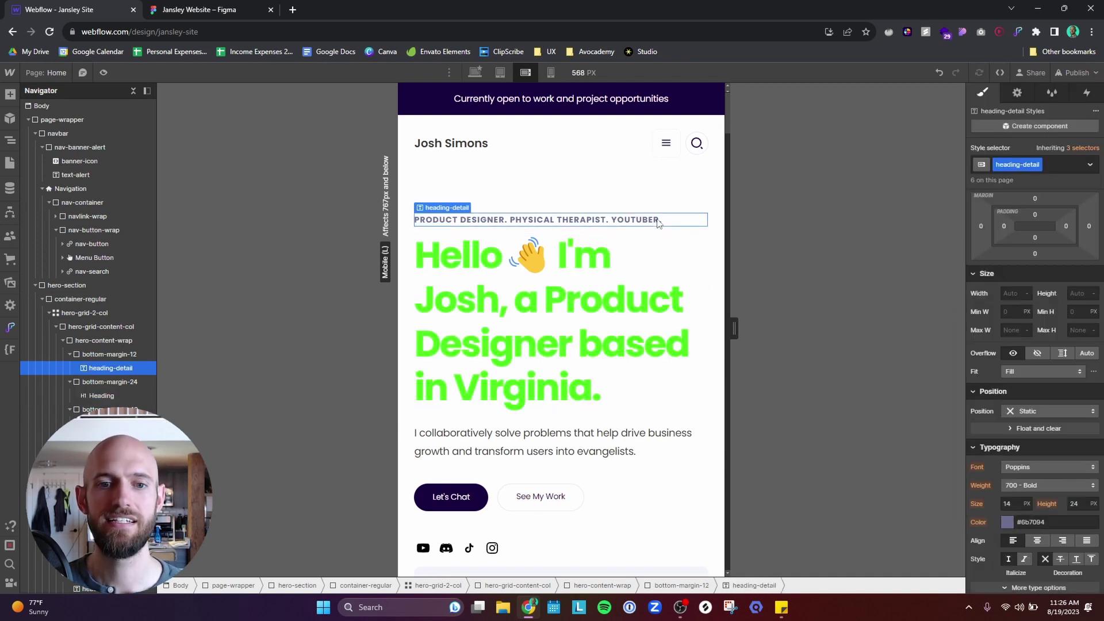
Compare the hero heading's color at the mobile portrait, tablet, desktop and mobile landscape breakpoints
left_click(550, 73)
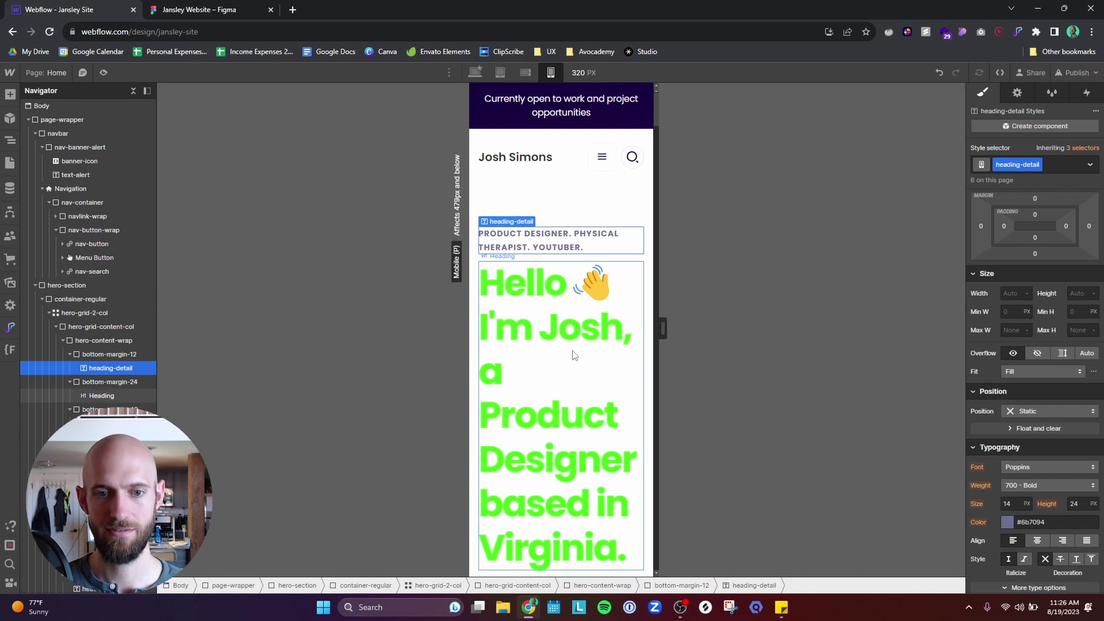
left_click(500, 72)
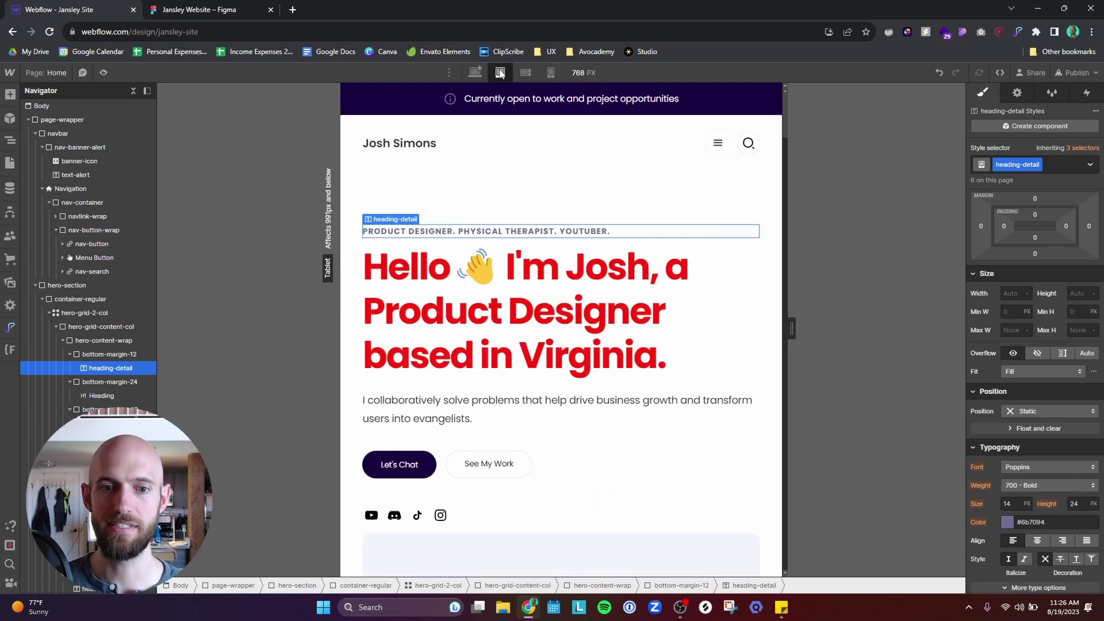
left_click(475, 72)
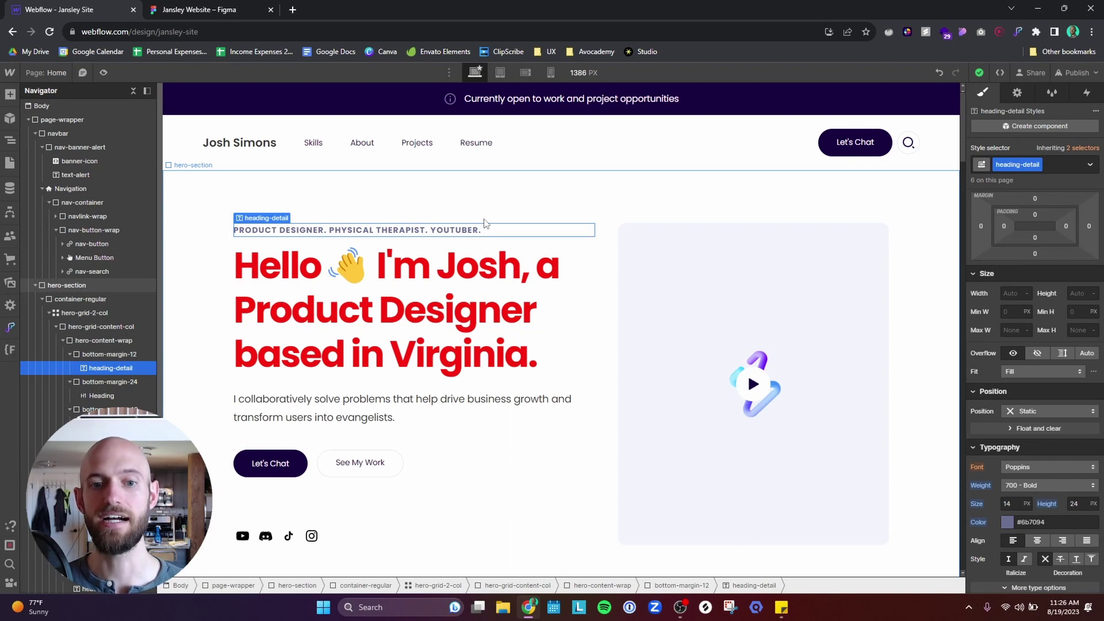
left_click(525, 72)
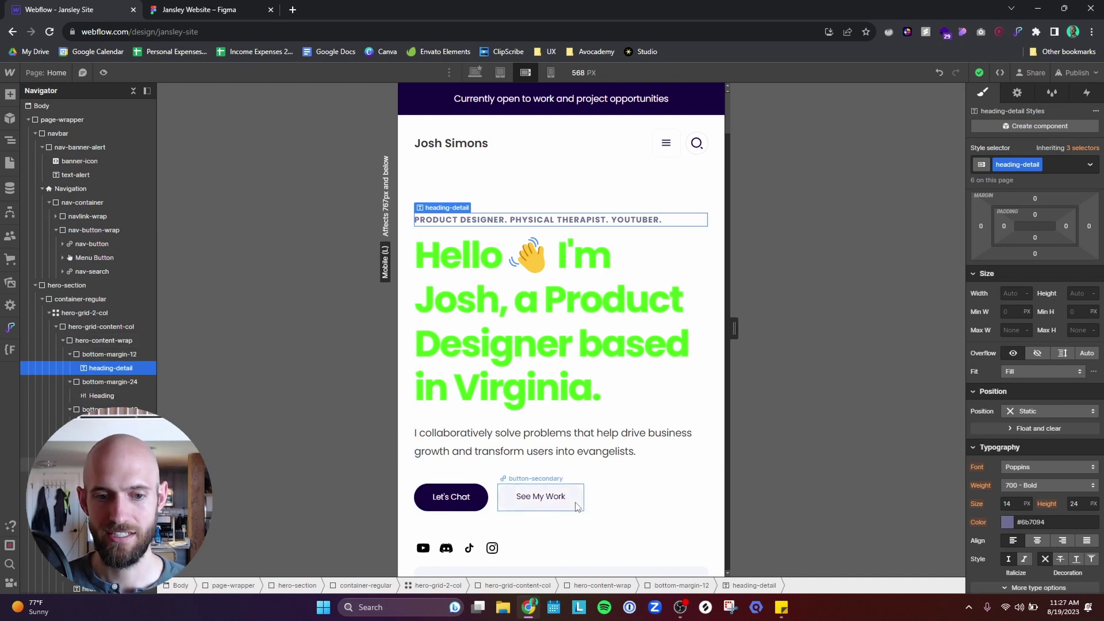
Inspect the button-primary styles at mobile landscape and desktop, and the hero heading's styles at desktop and mobile portrait
left_click(481, 508)
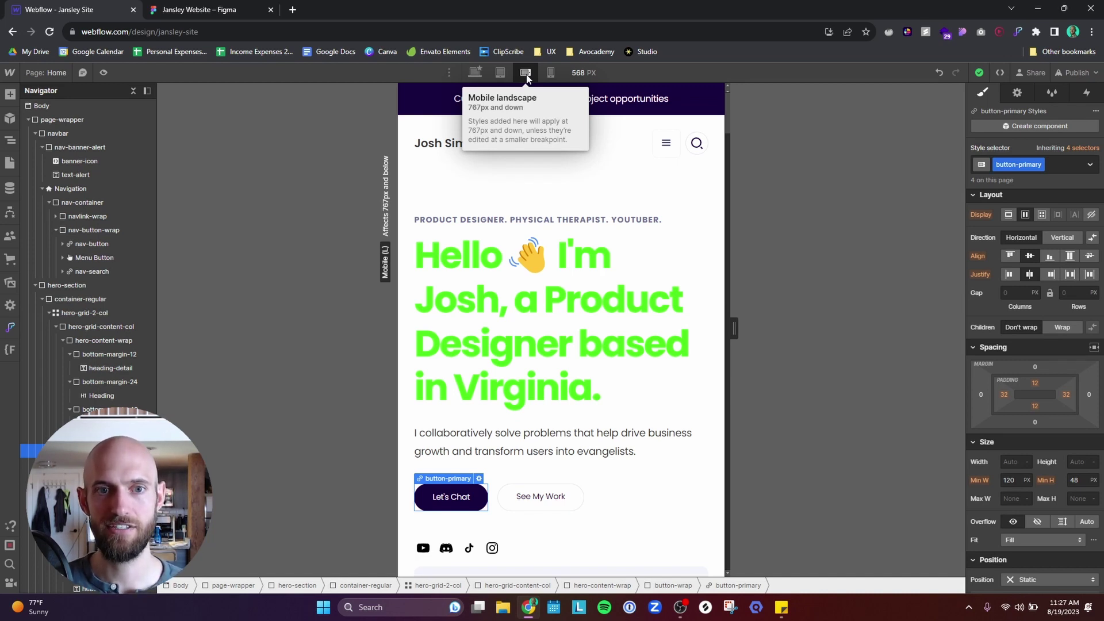
left_click(477, 73)
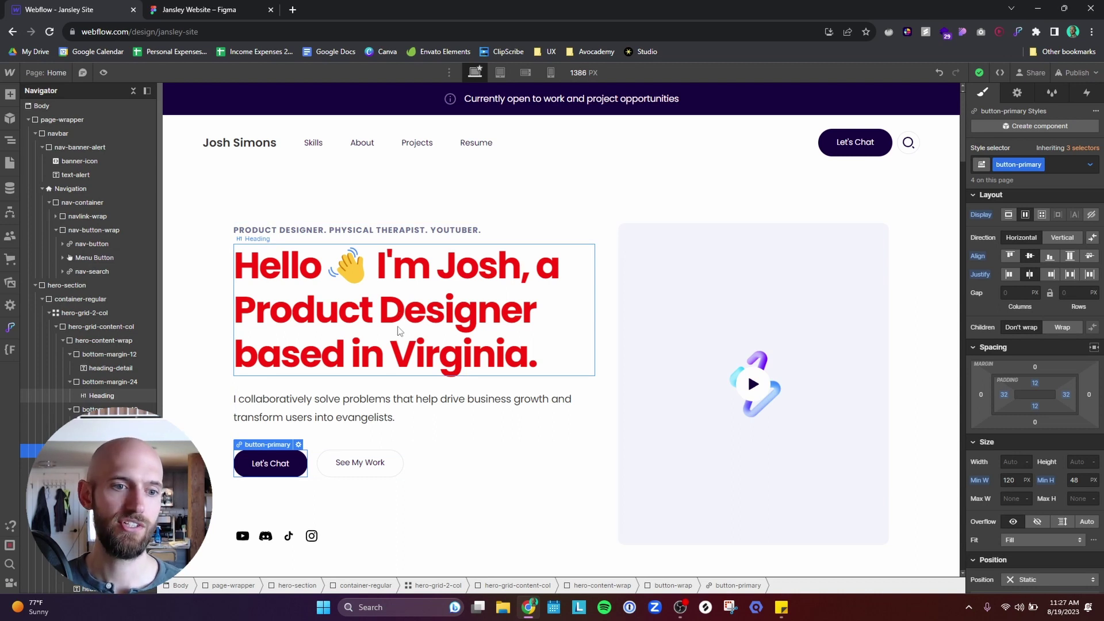
left_click(415, 302)
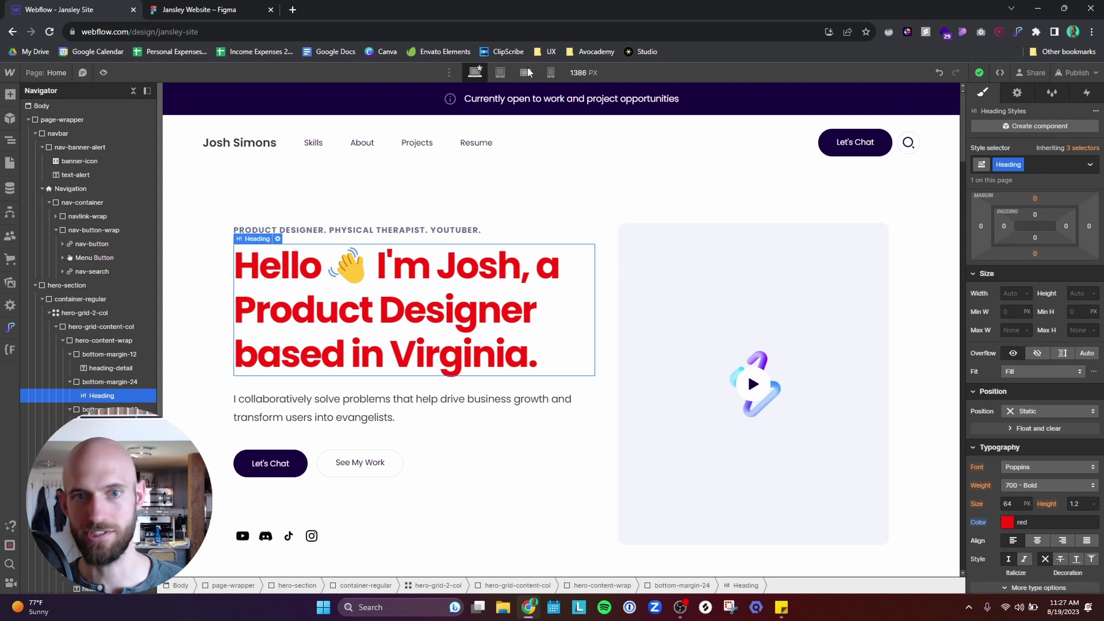
left_click(551, 73)
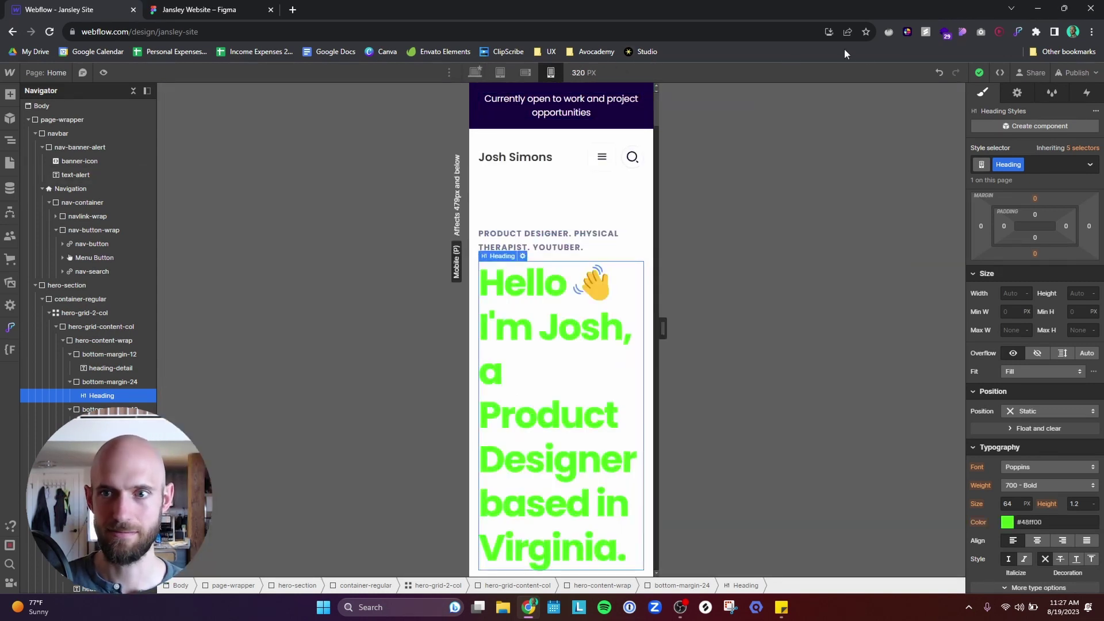
Undo all the heading color changes, and redo the deletion of the extra heading-detail text block
left_click(939, 73)
left_click(939, 73)
left_click(938, 73)
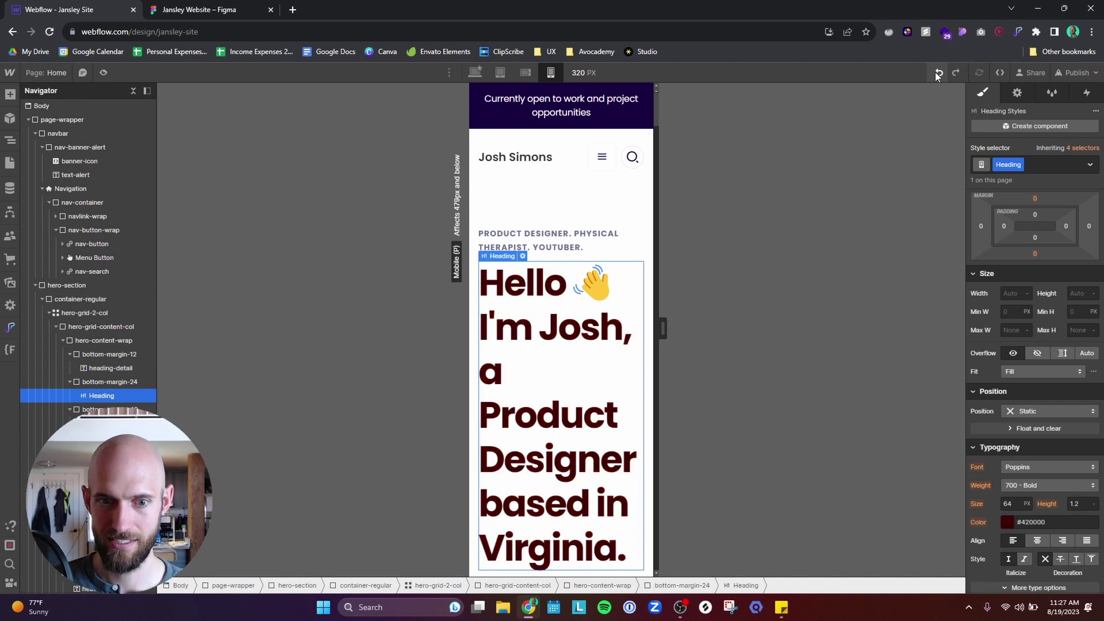
left_click(938, 73)
left_click(939, 73)
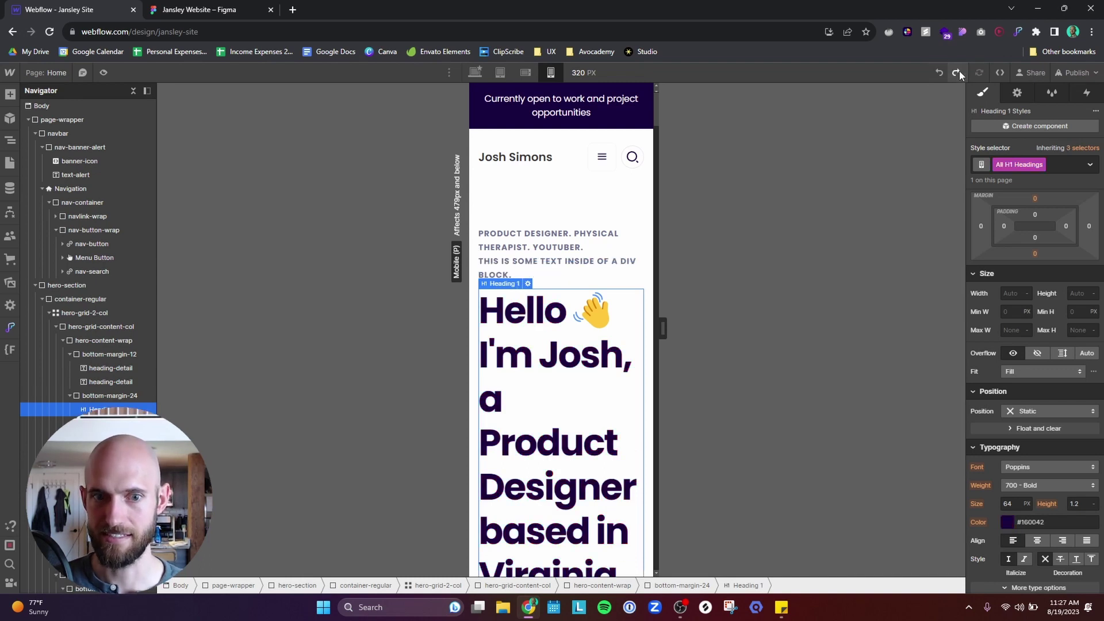
left_click(956, 73)
left_click(557, 188)
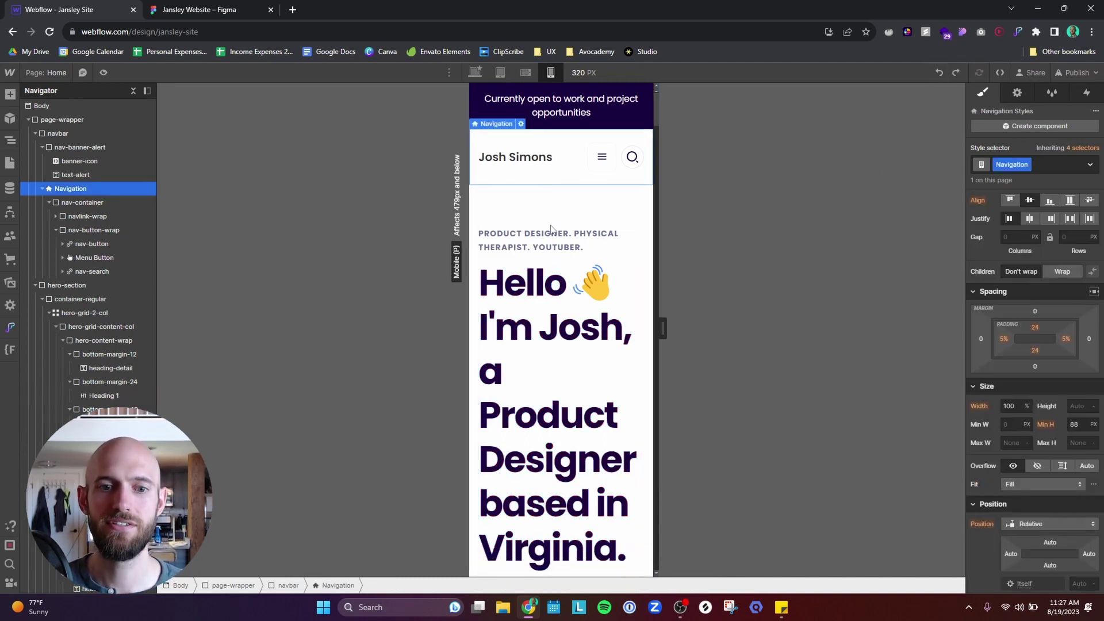
Move Heading 1 out of bottom-margin-24 to directly inside hero-section, above container-regular
left_click(541, 321)
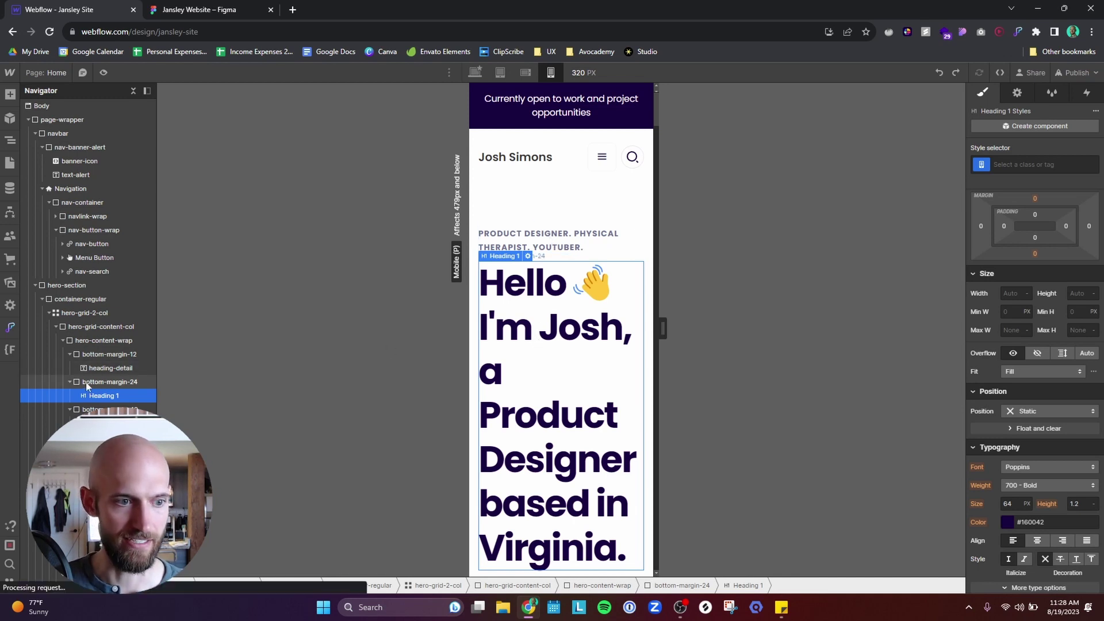
left_click_drag(561, 333, 569, 227)
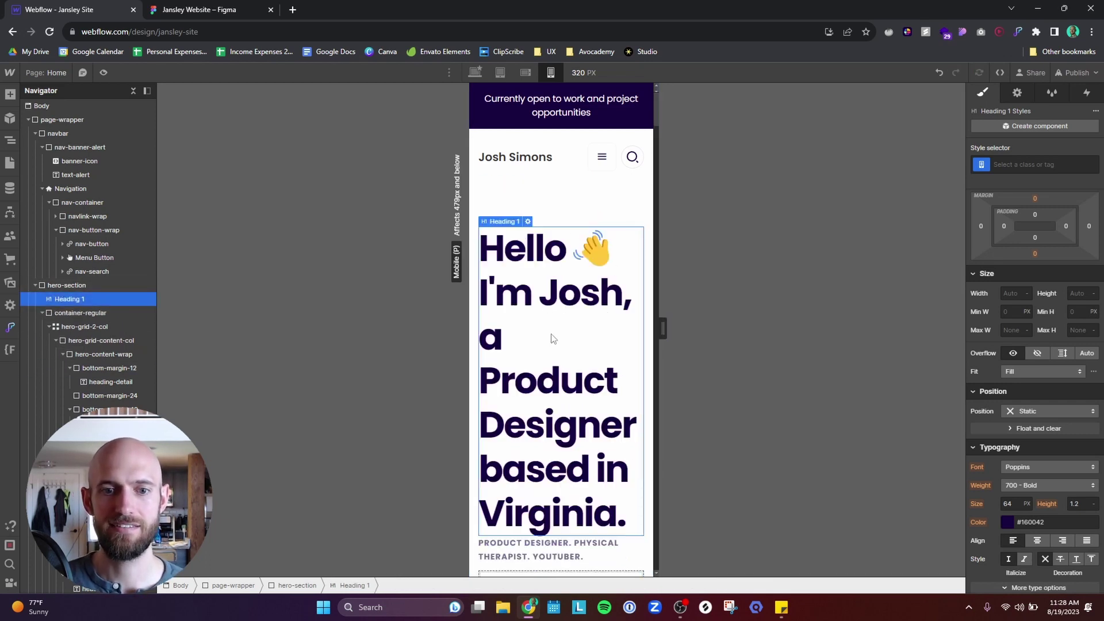
Check the moved Heading 1 at the mobile landscape, tablet and desktop breakpoints, and undo its move out of bottom-margin-24
left_click(526, 71)
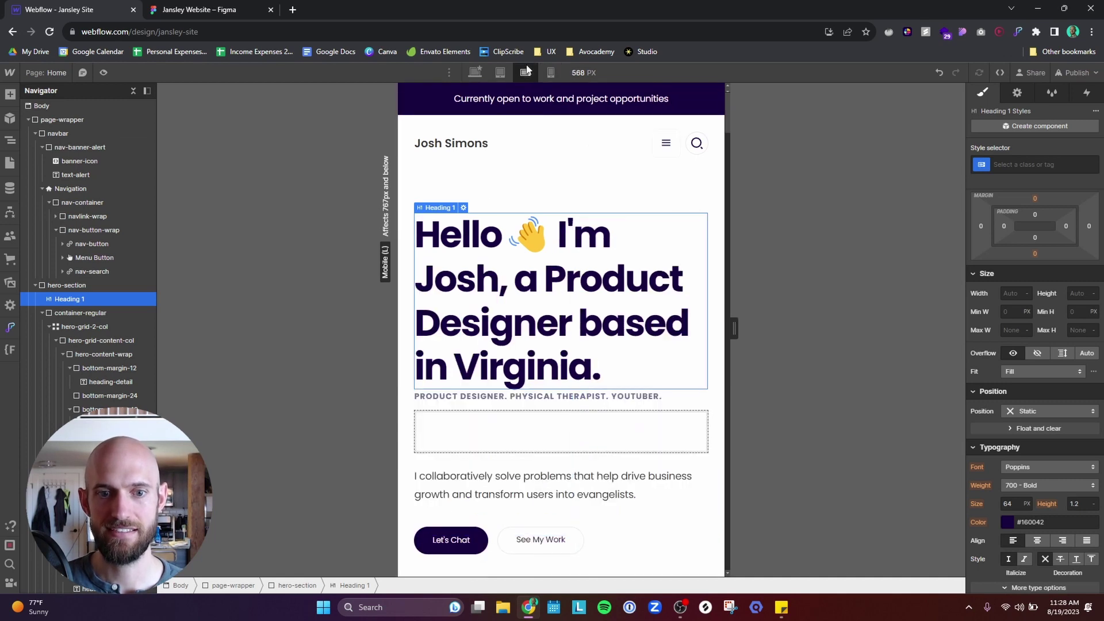
left_click(496, 75)
left_click(475, 73)
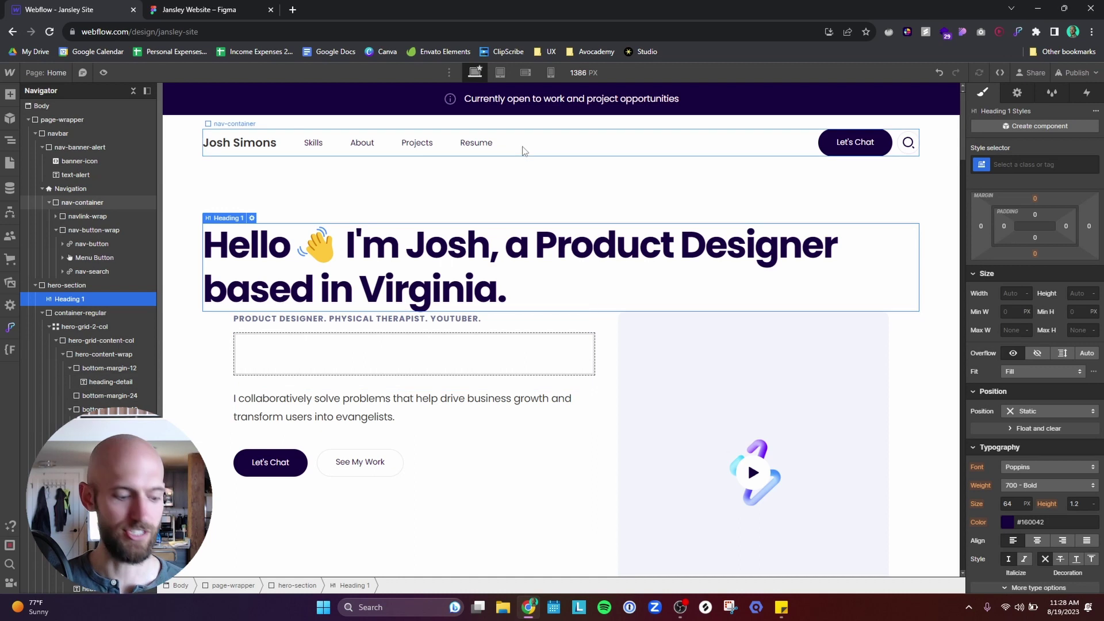
key("ctrl+z")
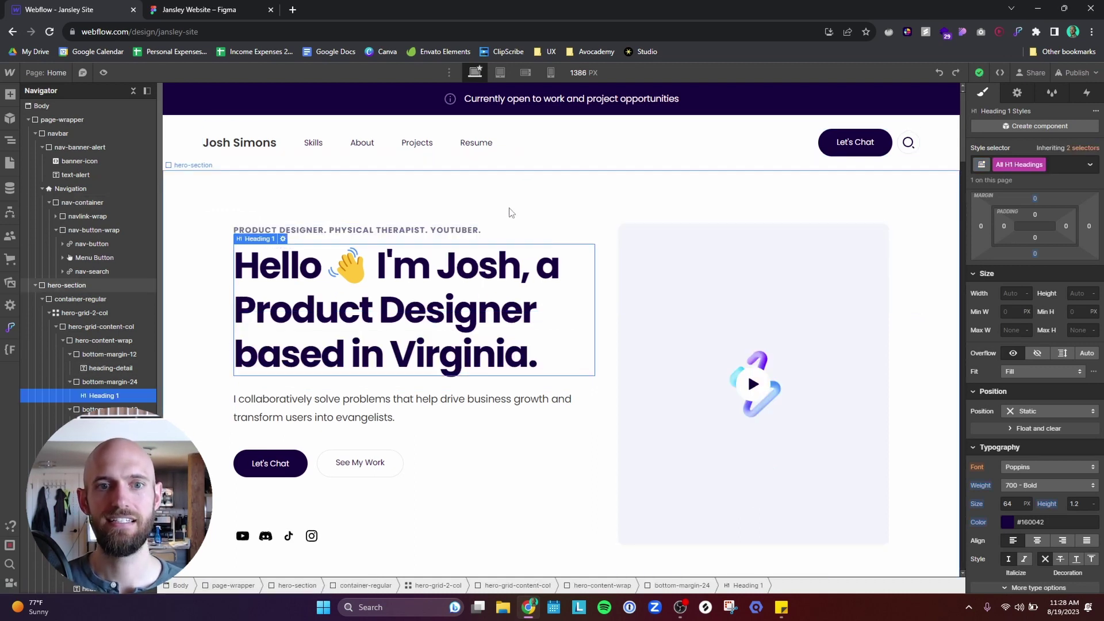
At the tablet breakpoint, move the hero's Let's Chat button after the See My Work button
left_click(525, 74)
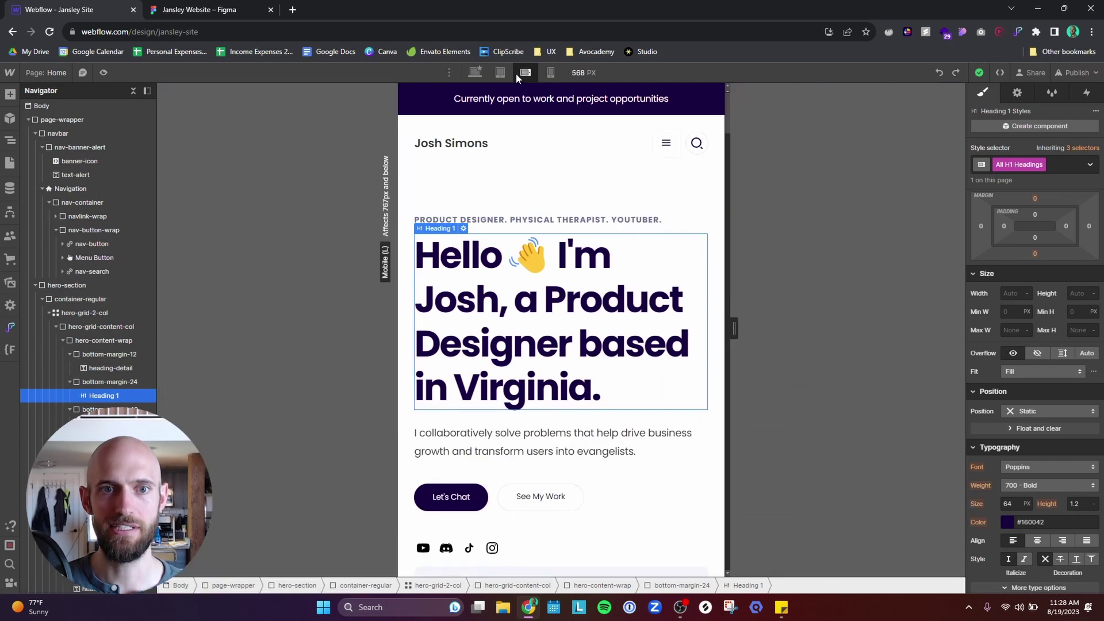
left_click(500, 73)
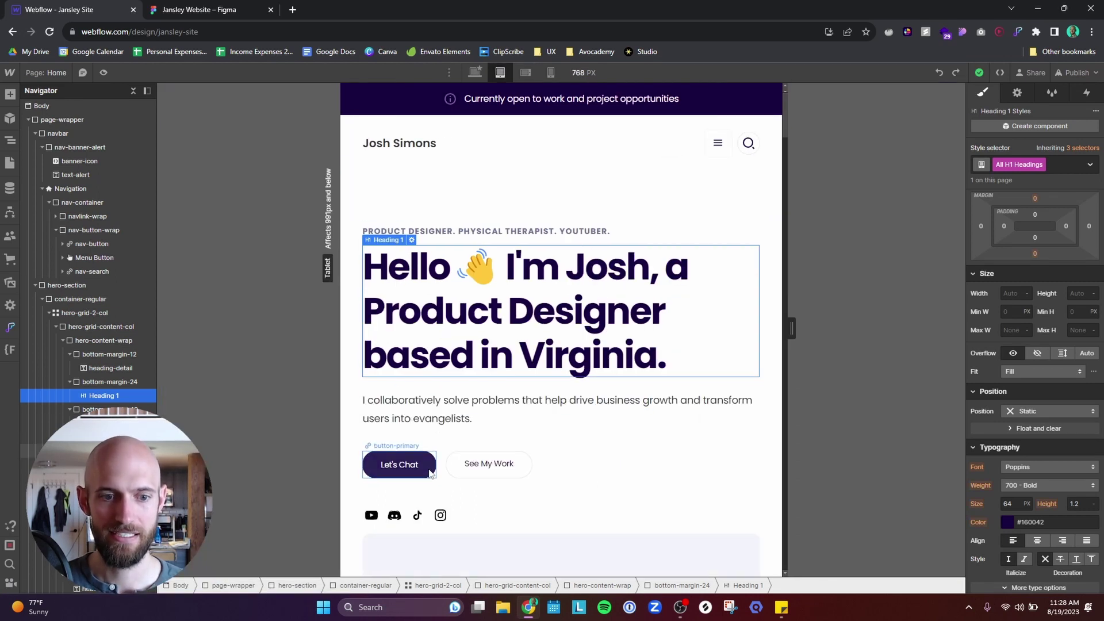
left_click_drag(427, 473, 555, 473)
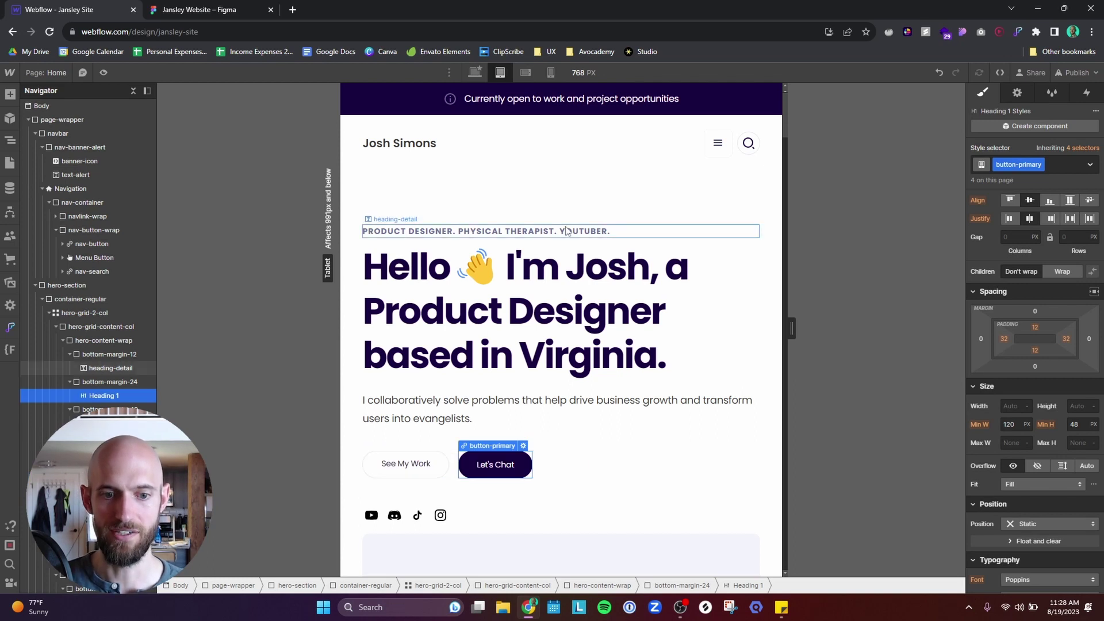
Check the hero button order at the desktop, mobile landscape and mobile portrait breakpoints, and undo the button move
left_click(476, 74)
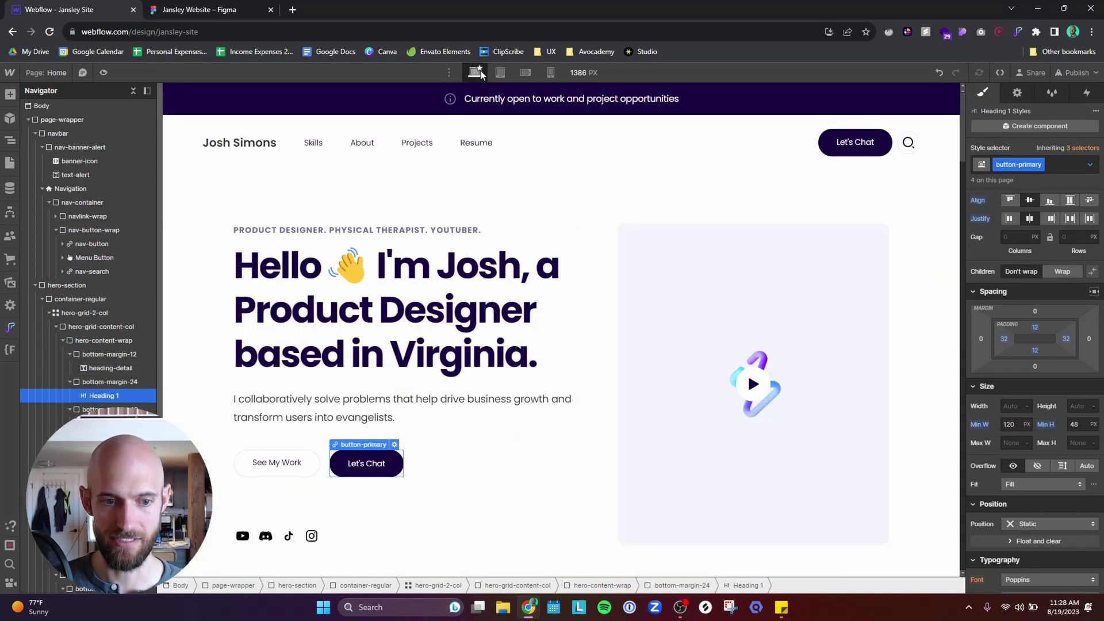
left_click(528, 74)
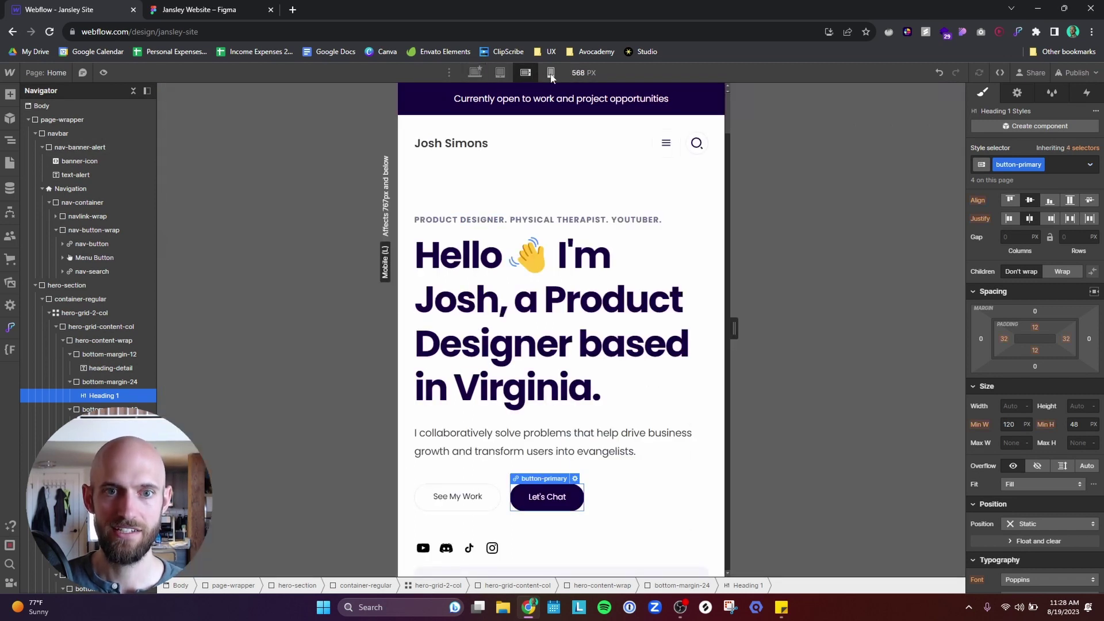
left_click(551, 73)
left_click(475, 73)
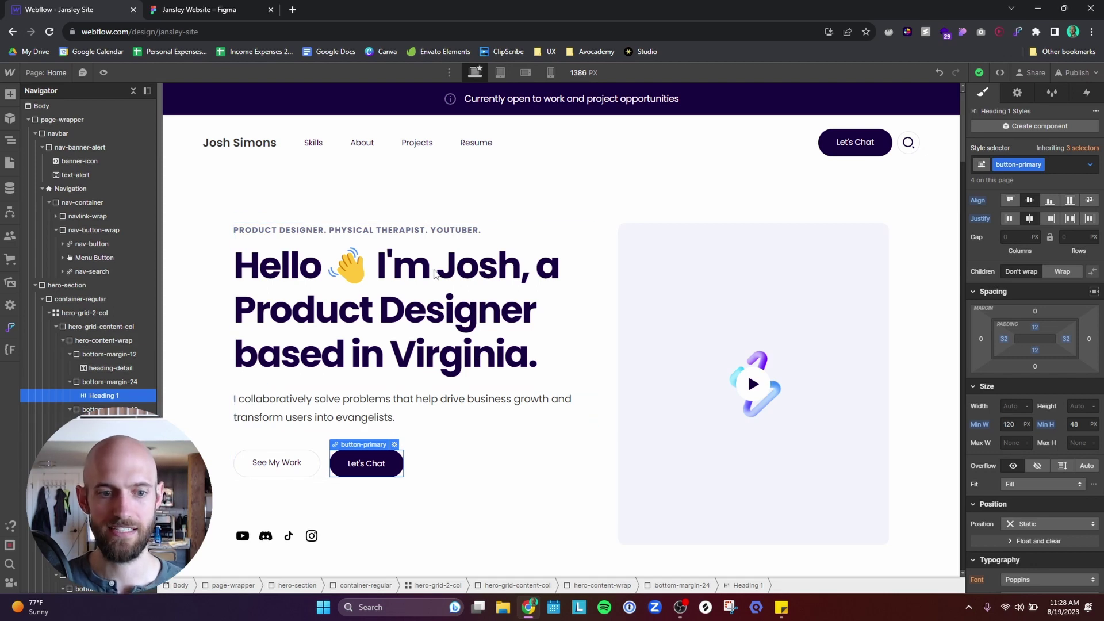
key("ctrl+z")
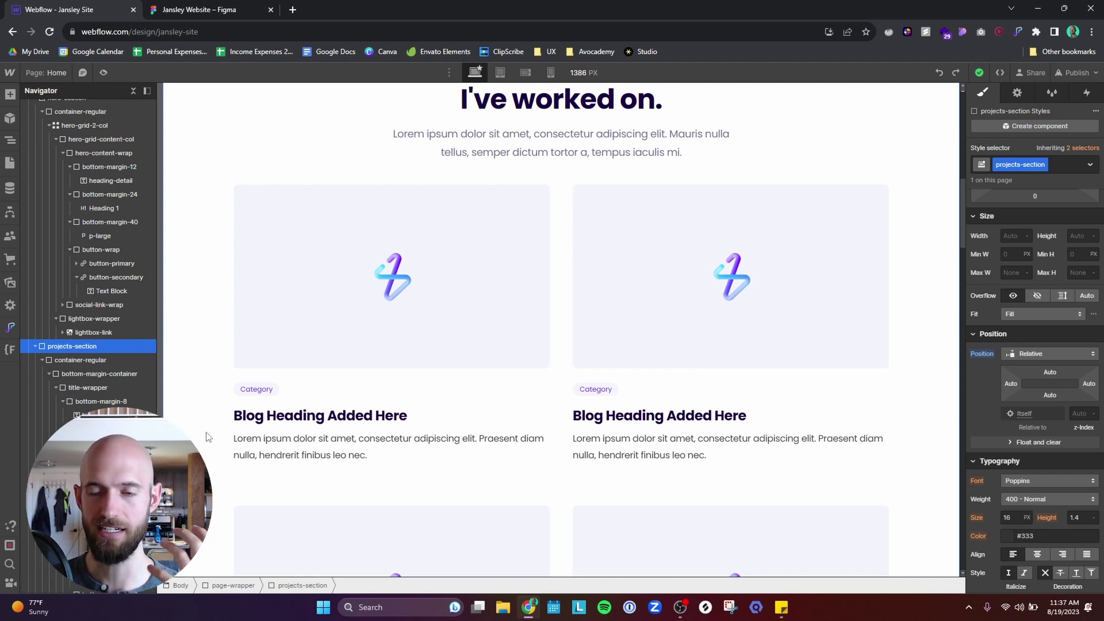
Select the first project card's p-regular paragraph to view its styles, and preview a narrower canvas before restoring its full width
left_click(284, 446)
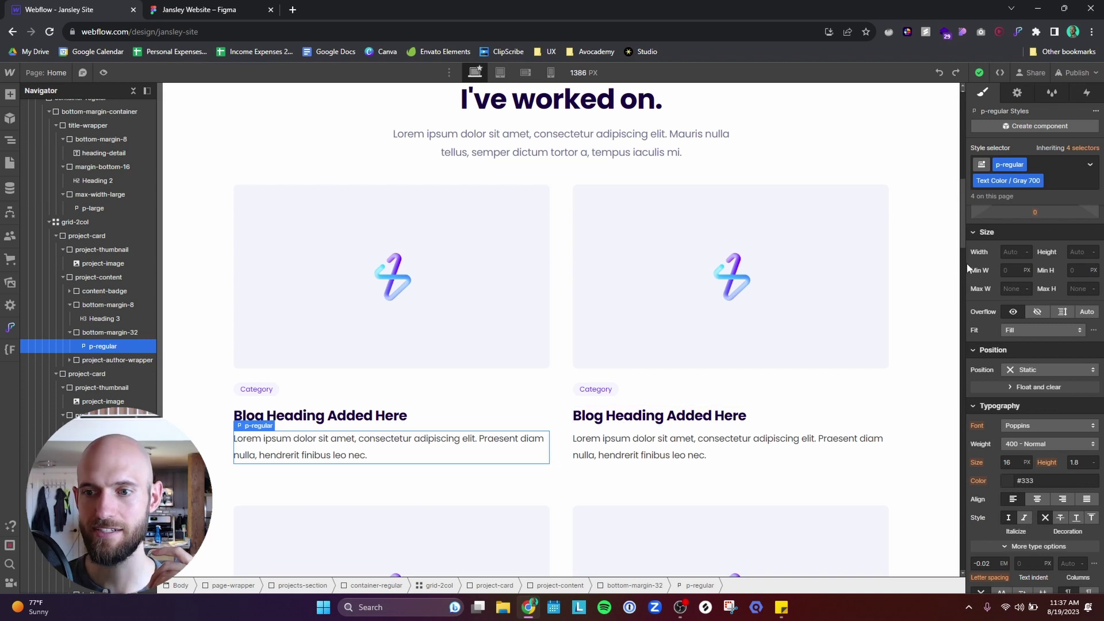
left_click_drag(967, 263, 993, 294)
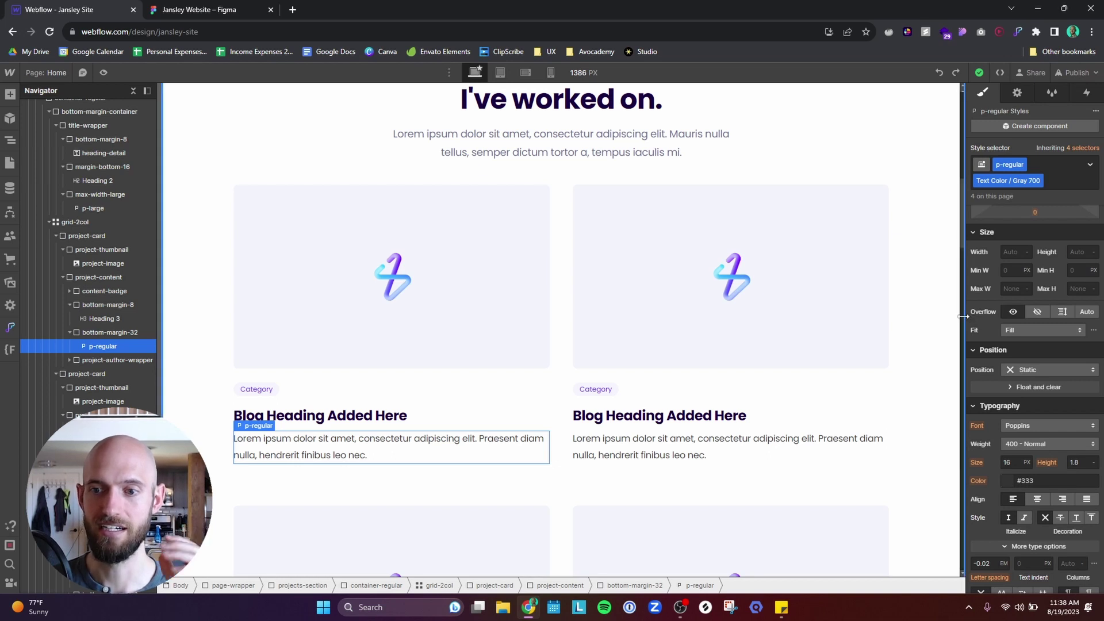
left_click_drag(964, 319, 919, 331)
left_click_drag(857, 328, 986, 336)
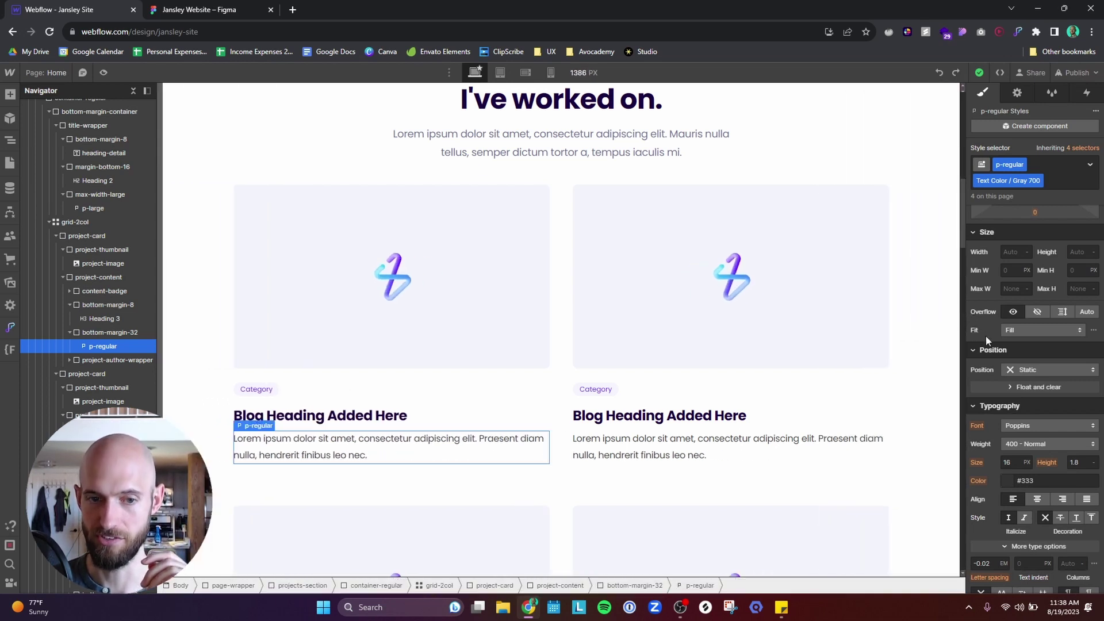
Inspect the first card's project-image styles, and preview the project grid at a 992 px canvas width before restoring 1386 px
left_click(509, 327)
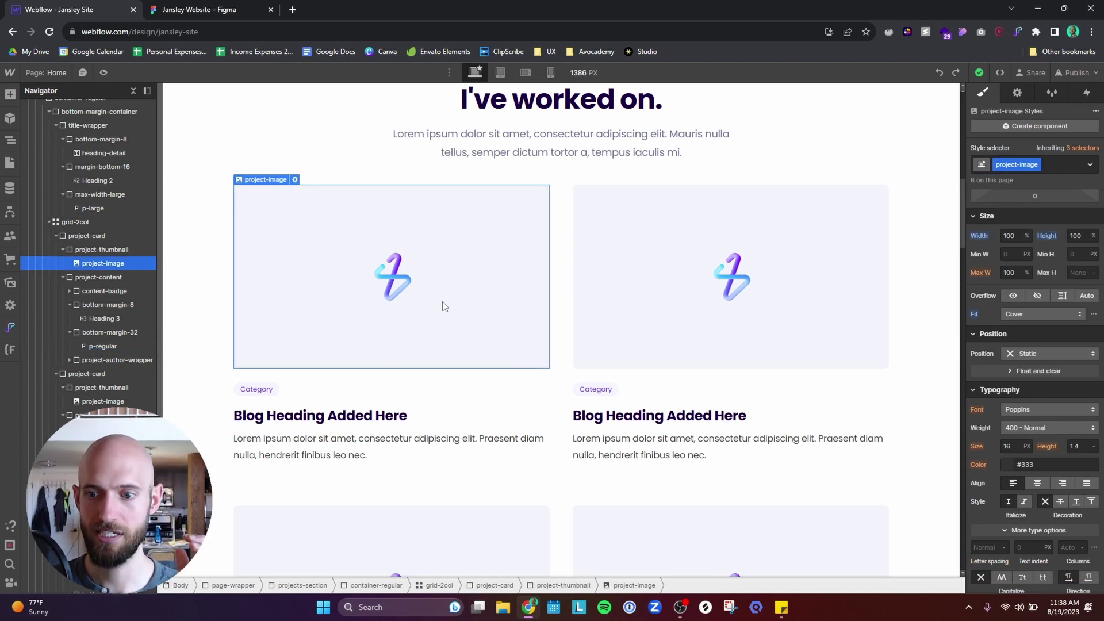
scroll(1093, 326, "up", 3)
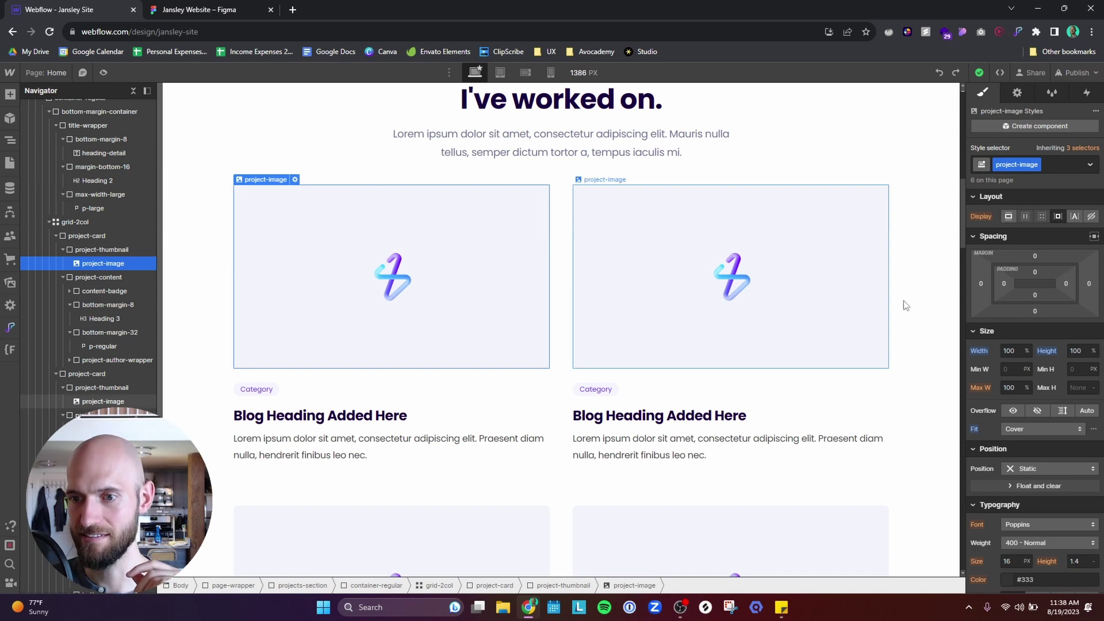
left_click_drag(965, 317, 845, 323)
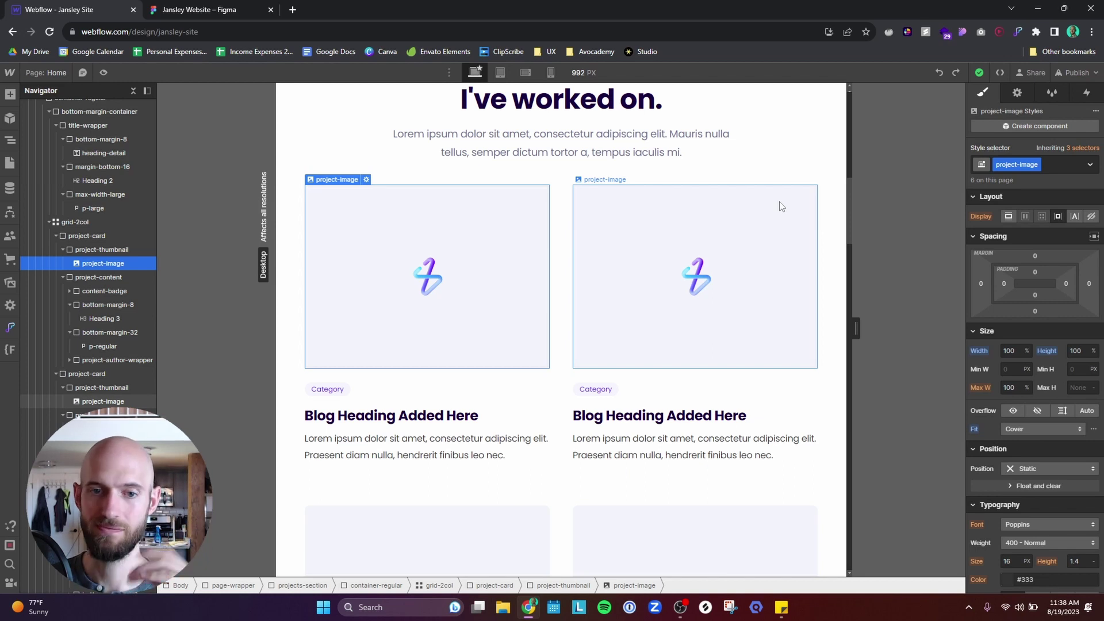
left_click_drag(856, 328, 1018, 333)
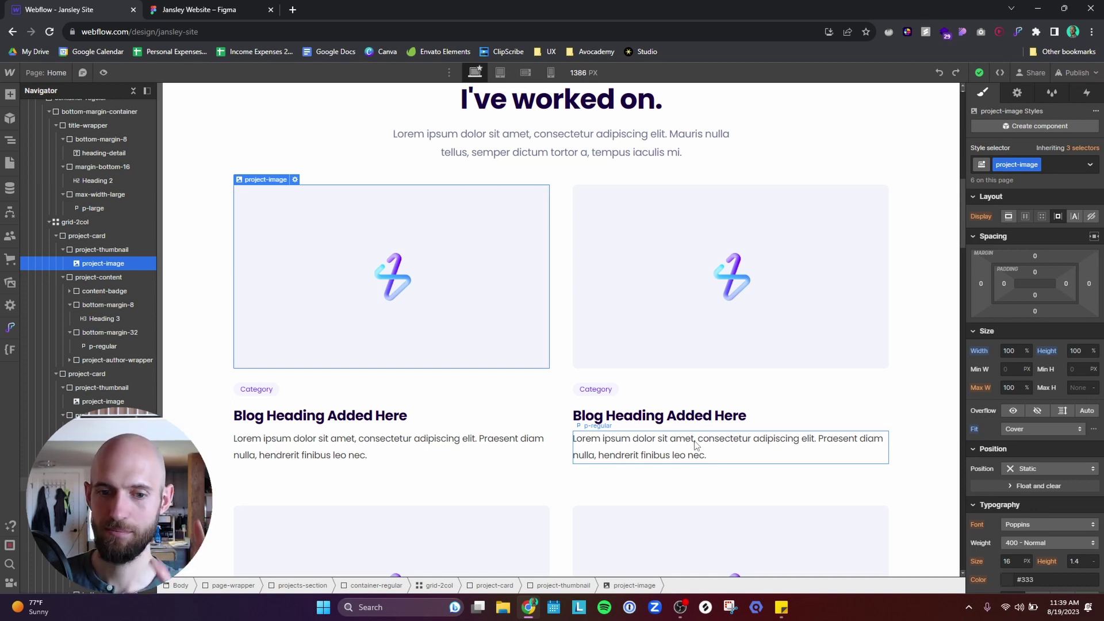
Examine the content-badge styles in the second project card, from layout and spacing through background, borders and effects
left_click(617, 398)
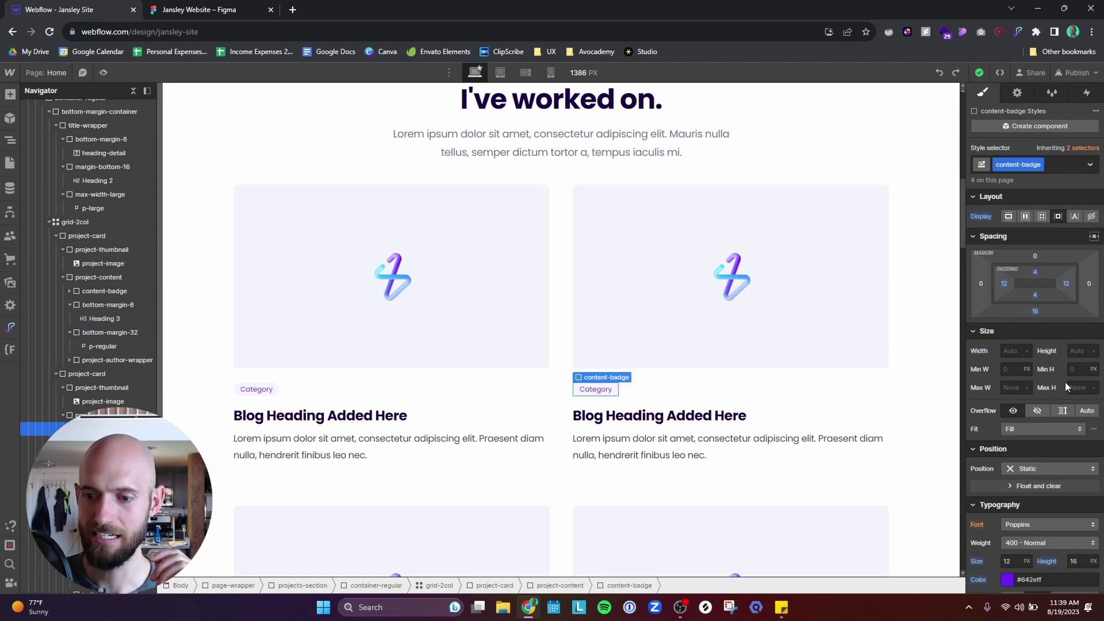
scroll(1065, 382, "down", 3)
scroll(1065, 382, "down", 6)
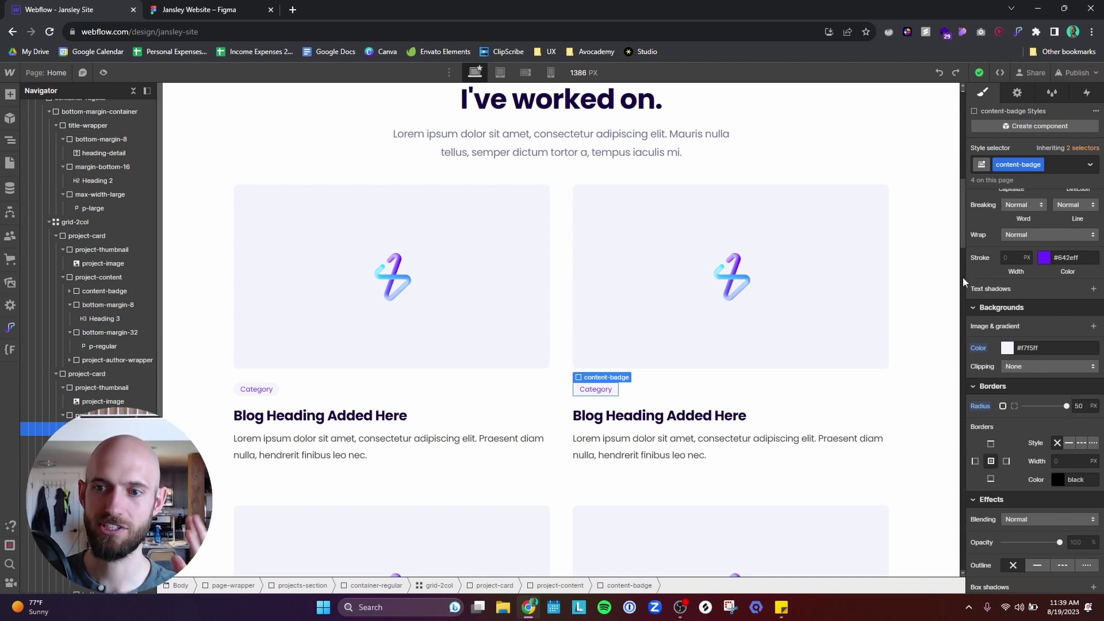
left_click_drag(965, 277, 1001, 288)
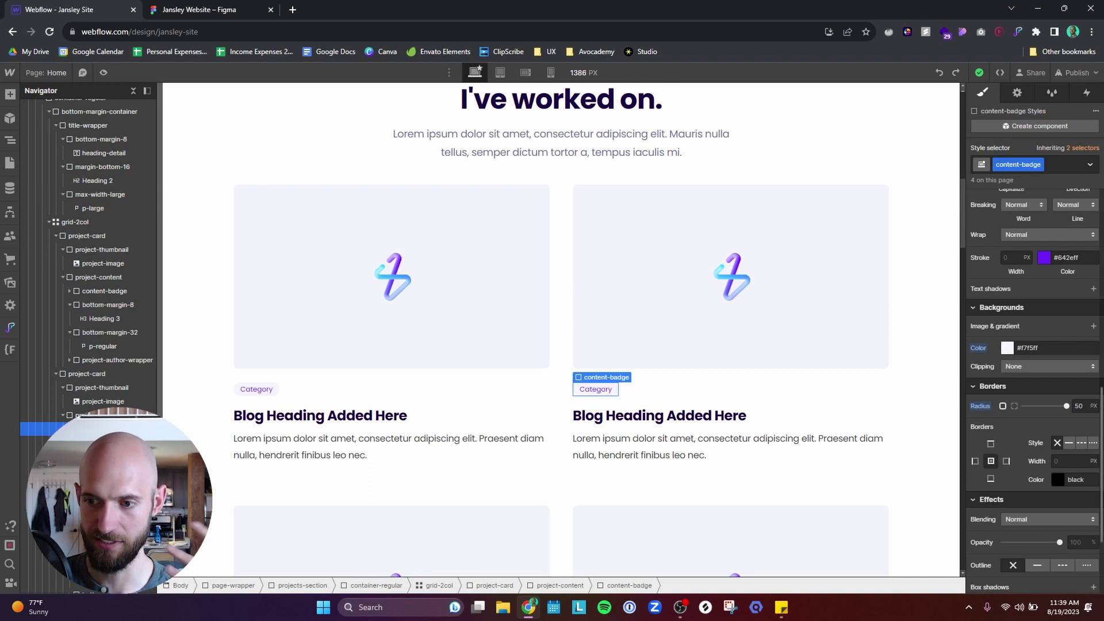
scroll(1102, 419, "up", 9)
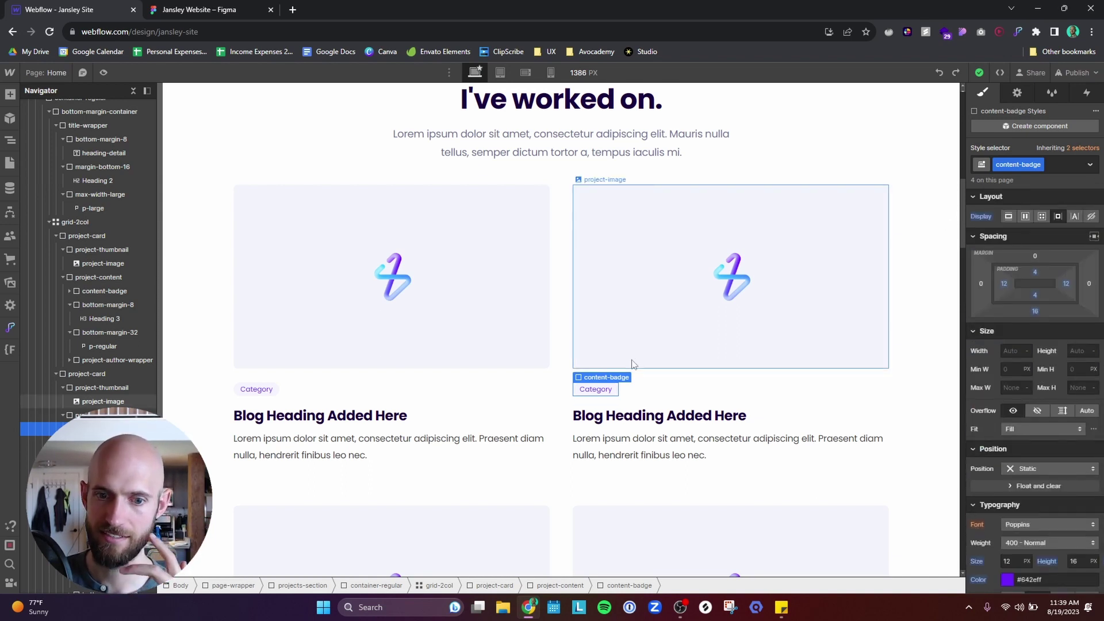
Add an H1 Heading element at the end of the hero-section
scroll(543, 445, "up", 9)
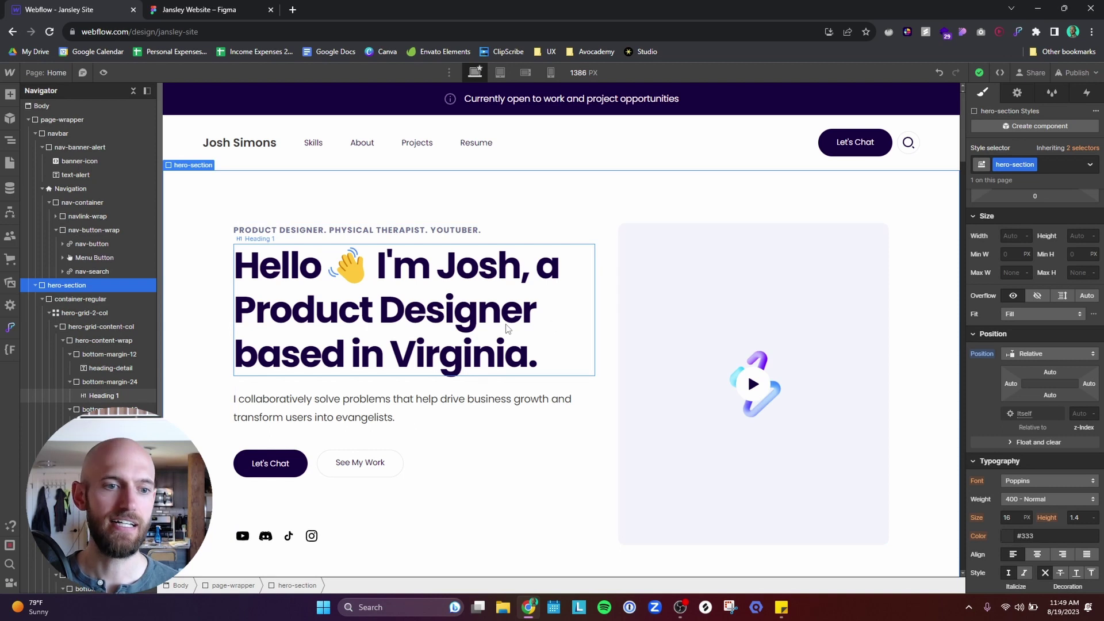
key("ctrl+e")
type("he")
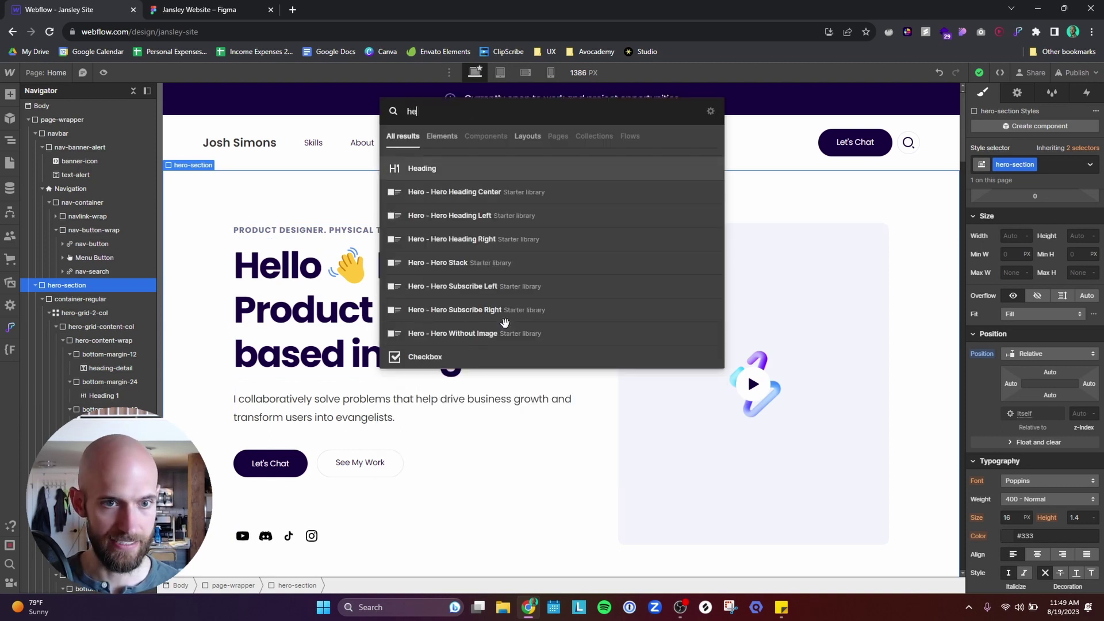
left_click(501, 170)
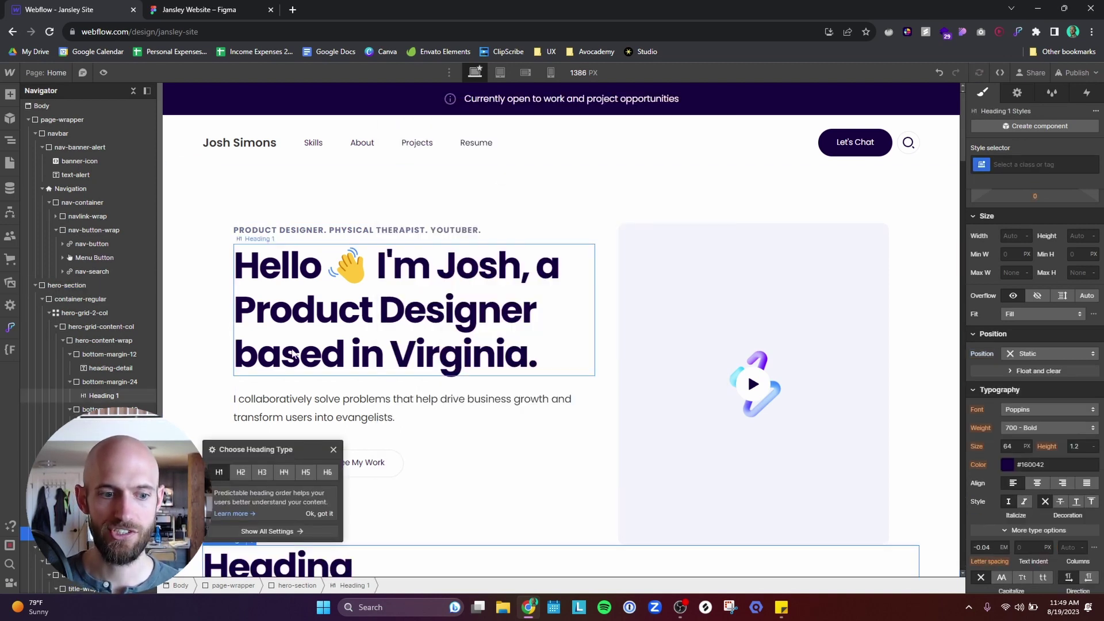
Set the new heading's text color to red #ff070b and its font size to 72 px
scroll(299, 347, "down", 5)
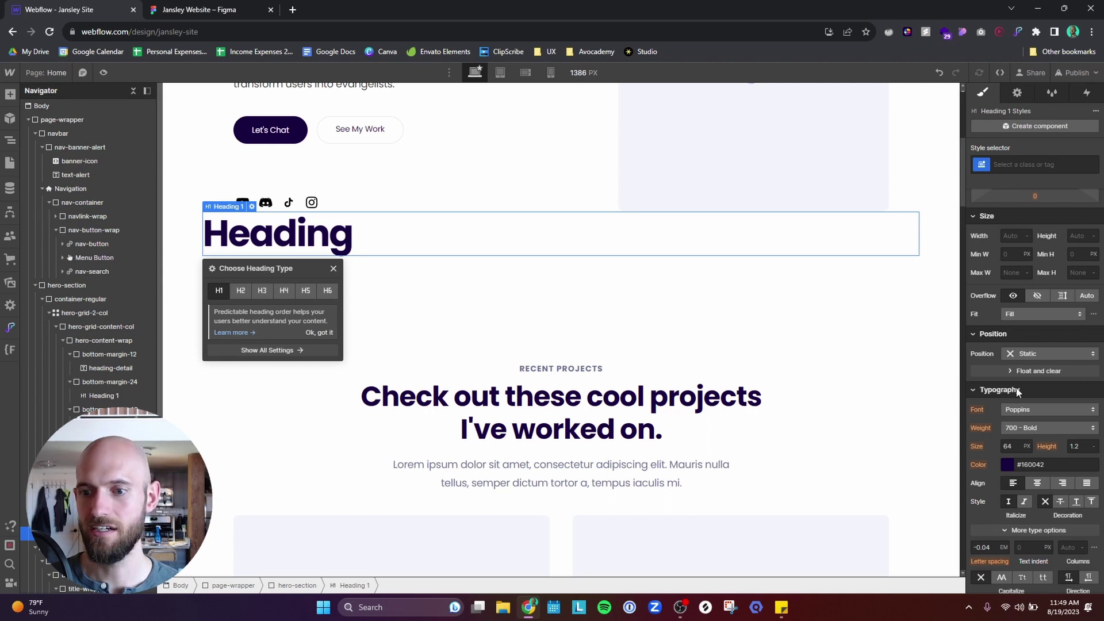
left_click(1007, 465)
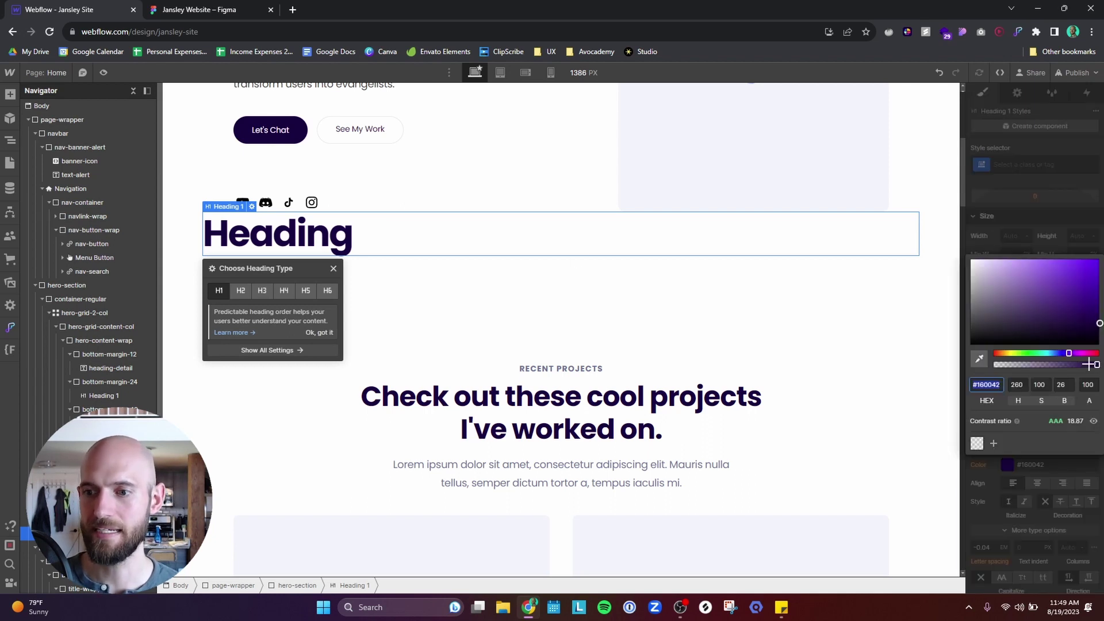
left_click_drag(1096, 354, 1096, 353)
left_click_drag(1096, 323, 1095, 261)
key("Escape")
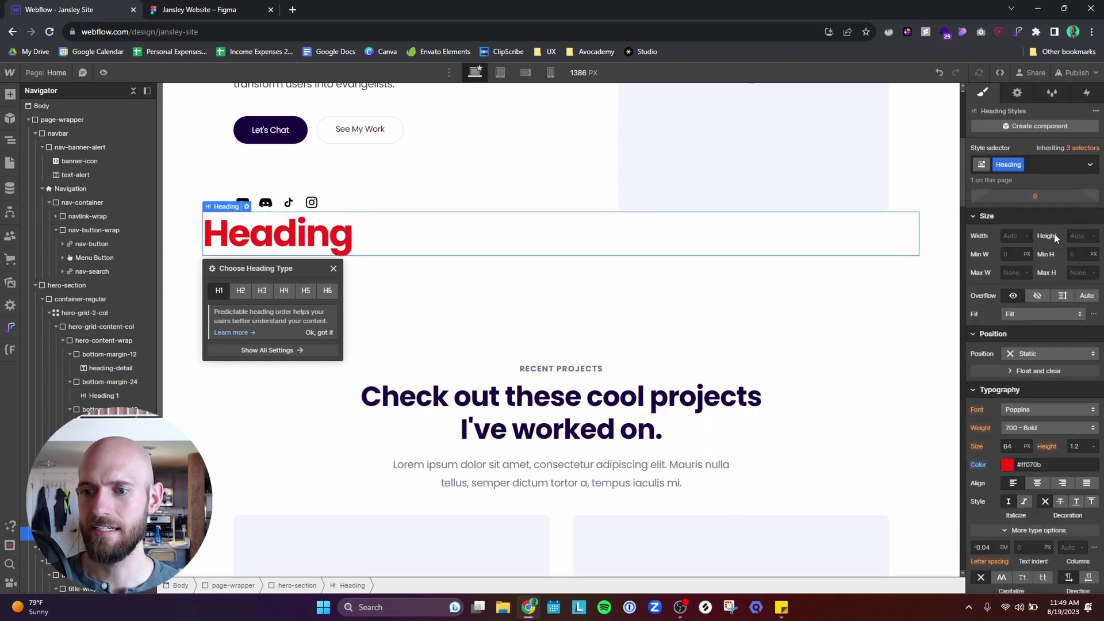
left_click(1009, 448)
type("72")
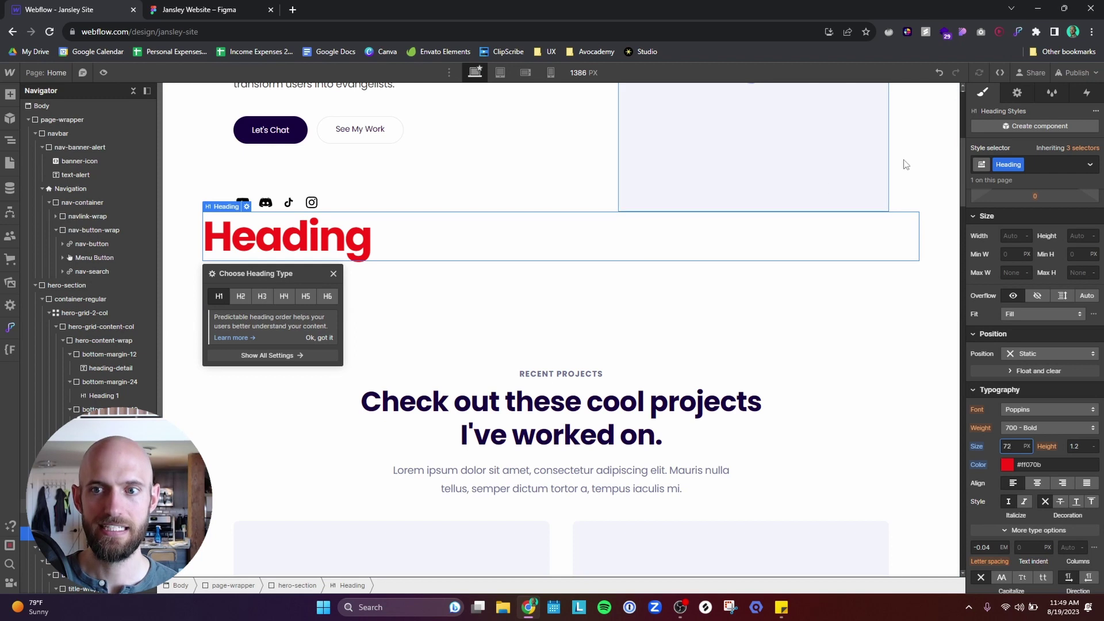
key("Escape")
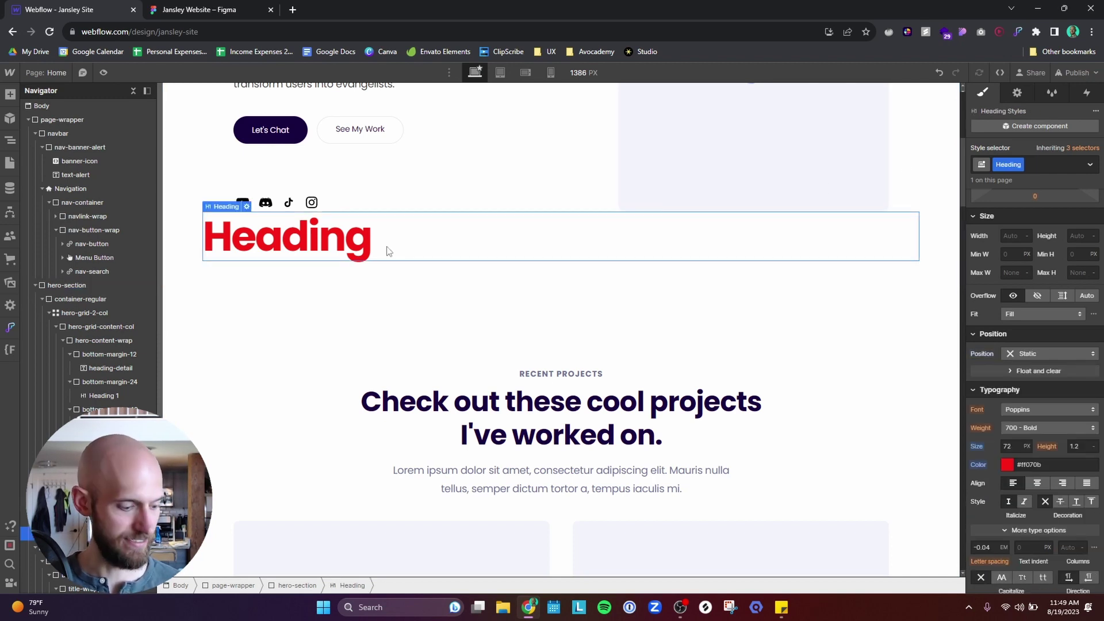
Add a second H1 Heading element directly below the red heading
key("ctrl+k")
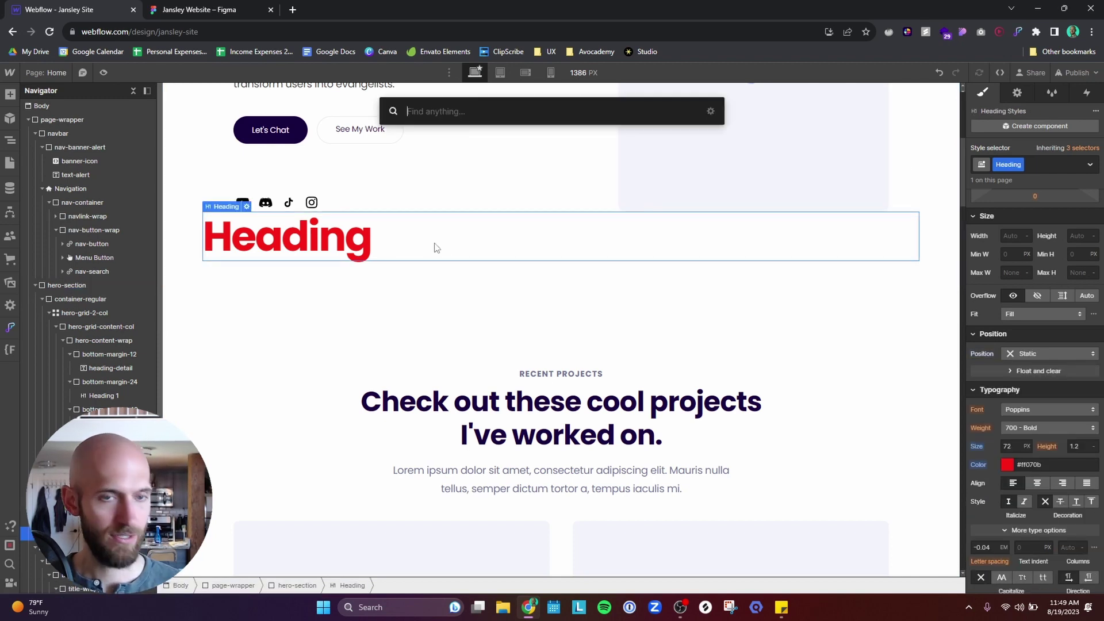
type("head")
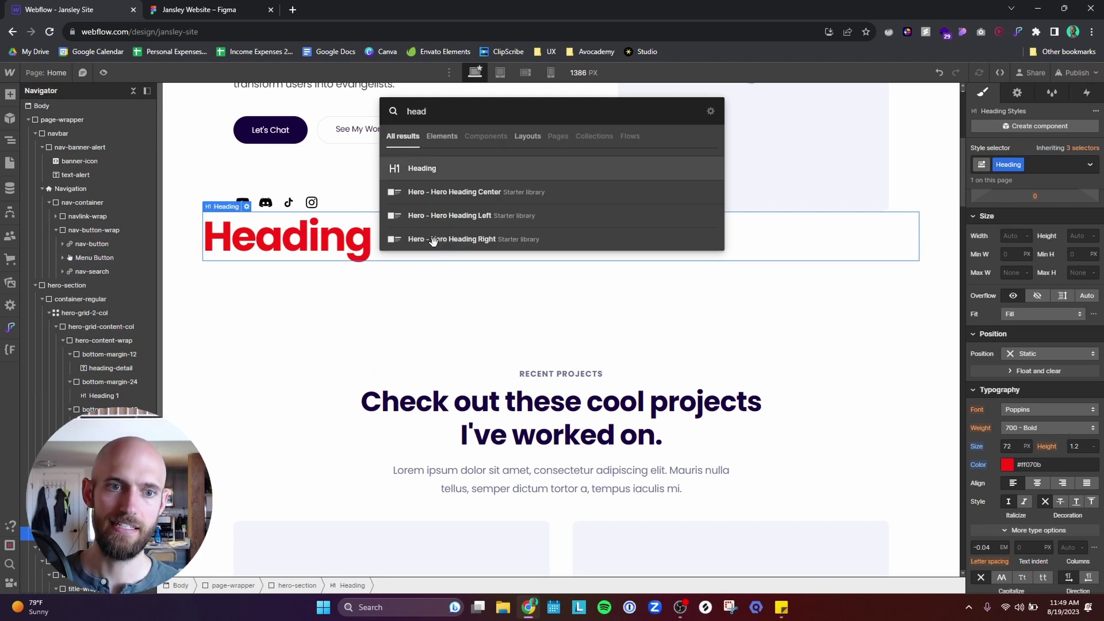
left_click(448, 176)
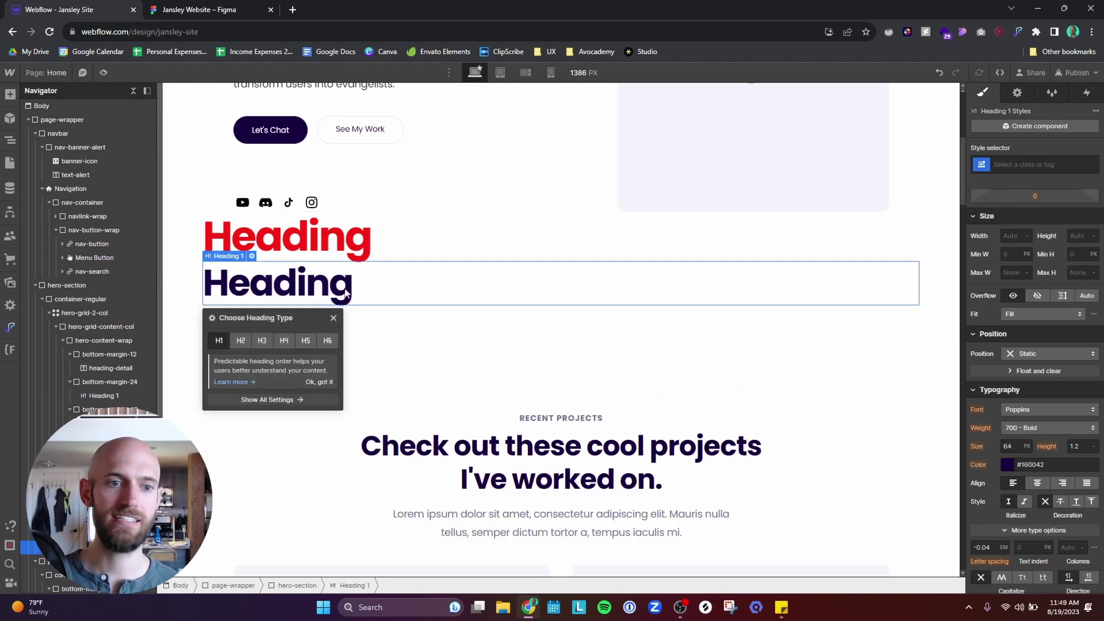
Set the second heading's font size to 72 px and its text color to red #ff0004
left_click(289, 242)
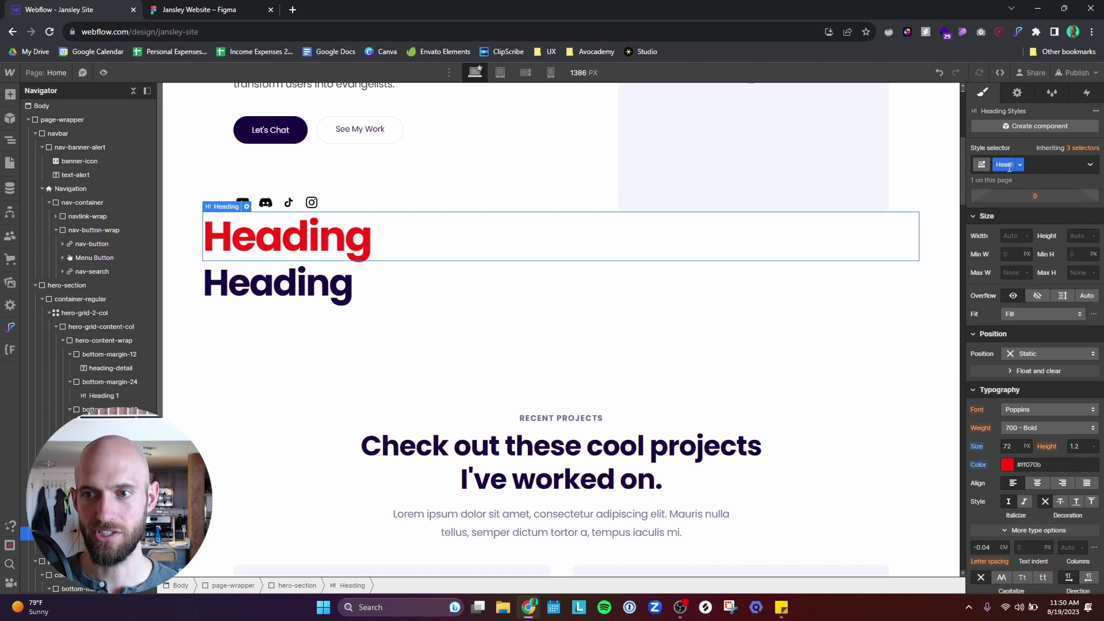
left_click(371, 287)
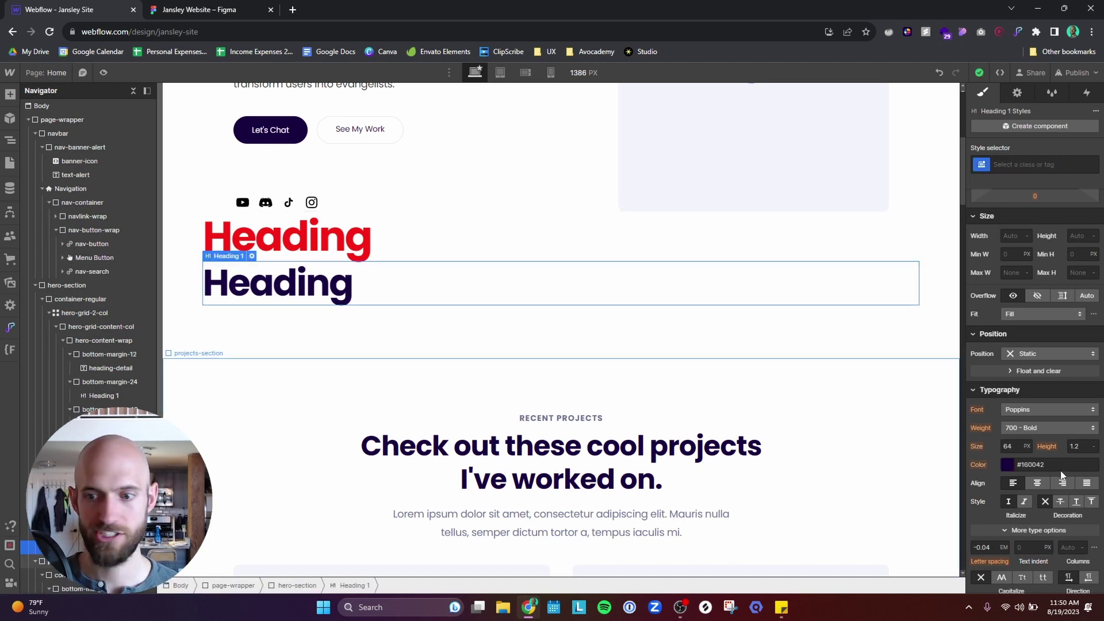
left_click(1013, 448)
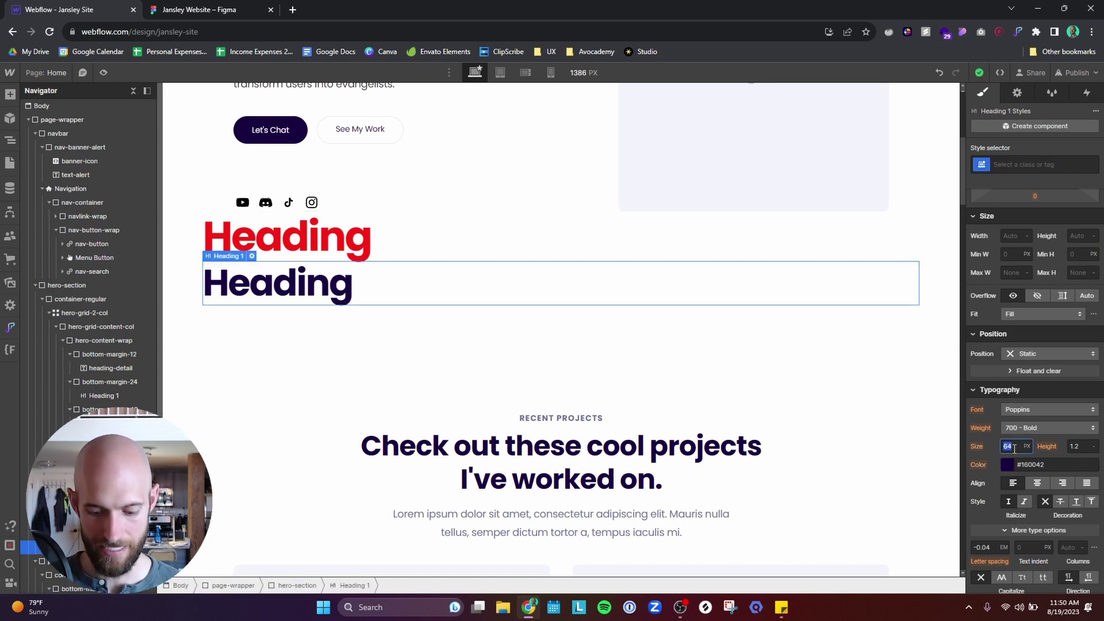
type("72")
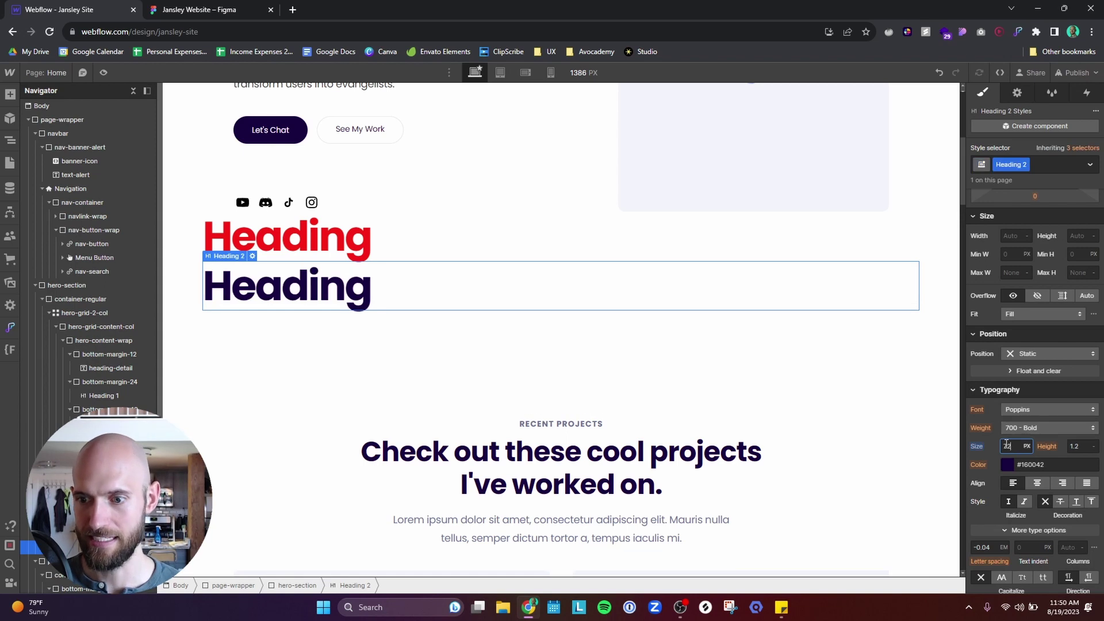
left_click(1008, 464)
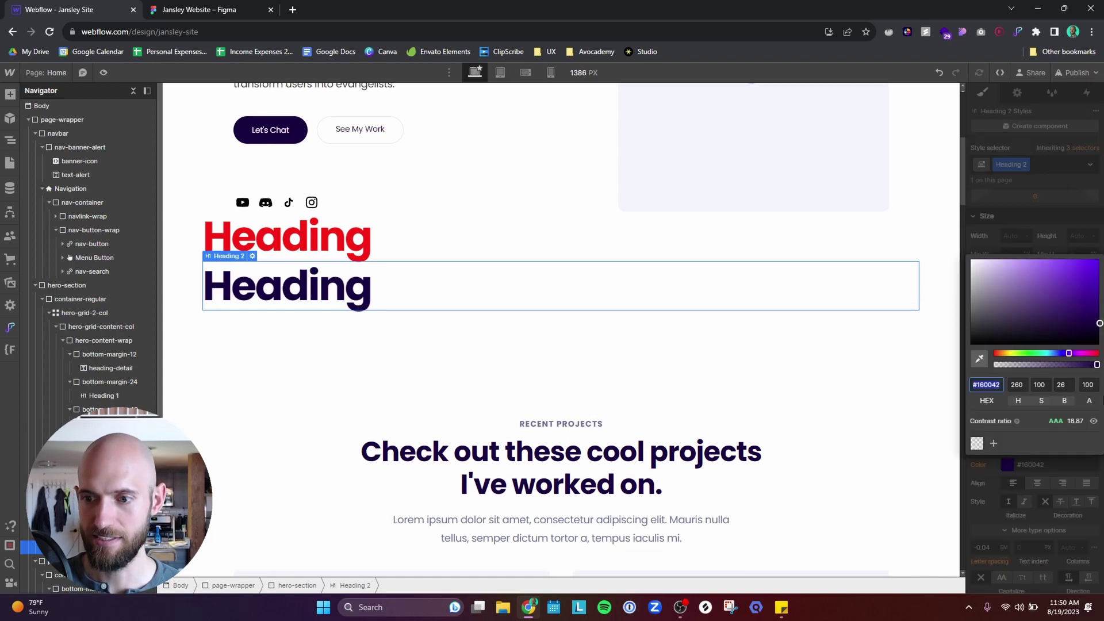
left_click(1096, 352)
left_click(499, 370)
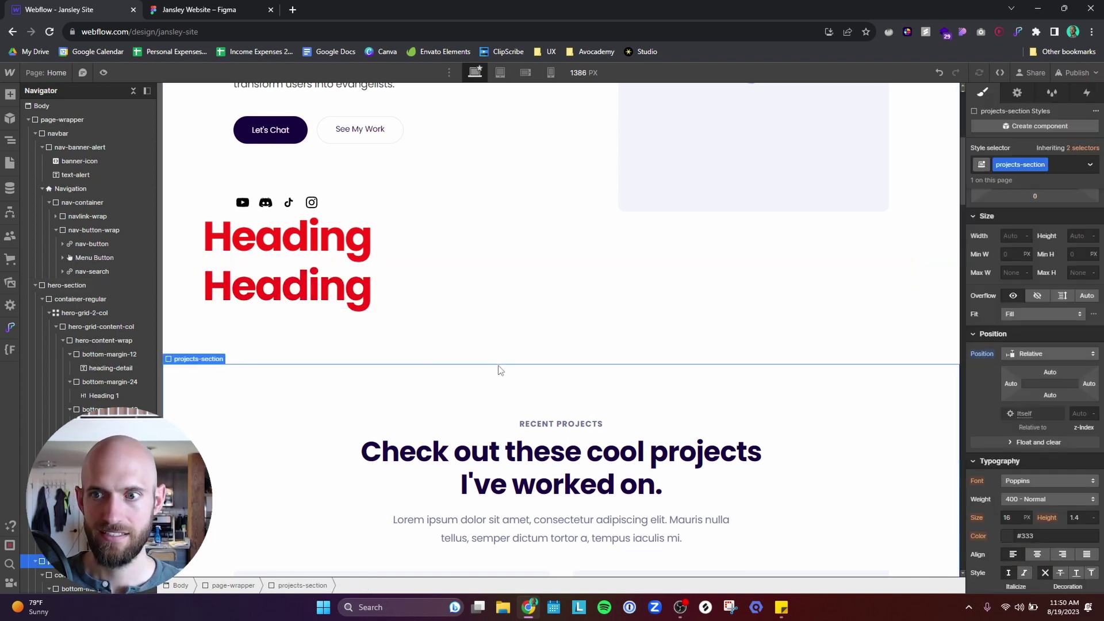
Delete both red headings from the end of the hero-section
left_click(644, 290)
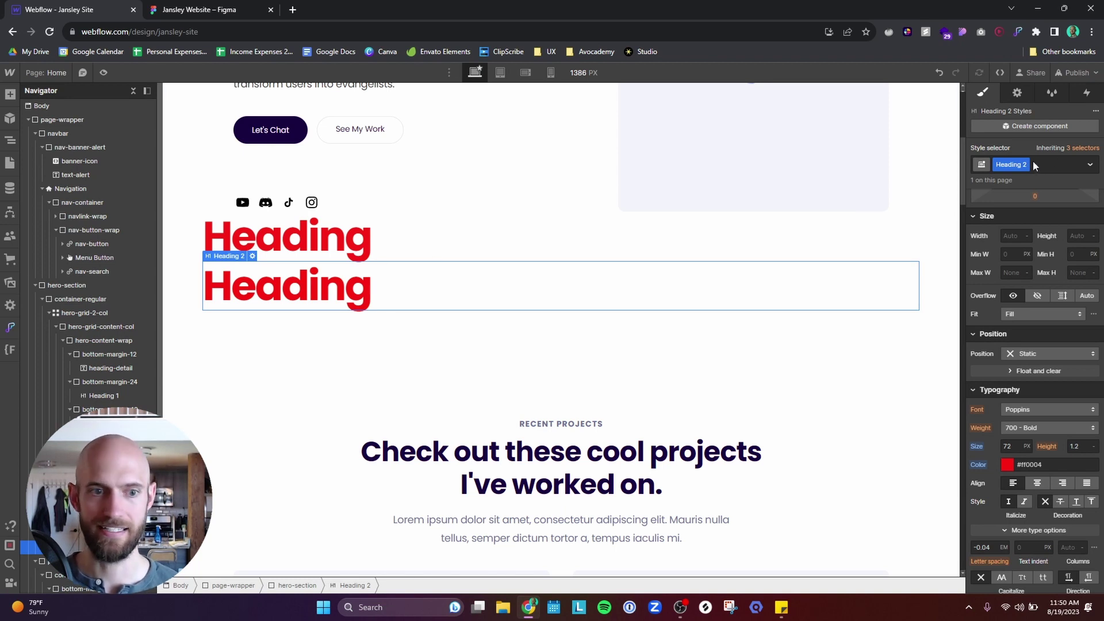
key("Delete")
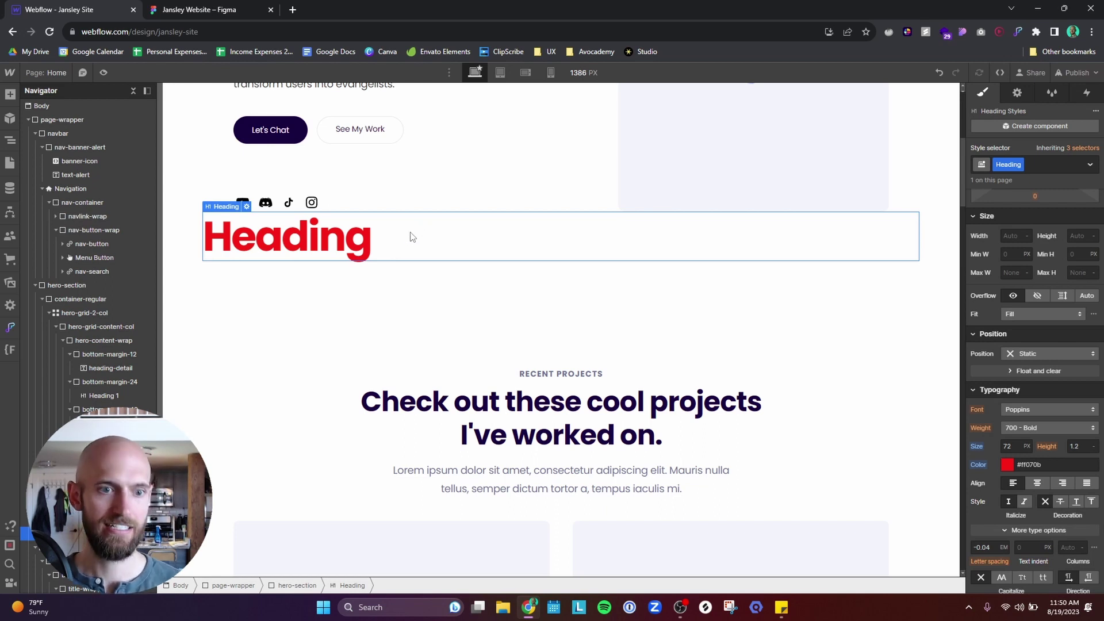
key("Delete")
Target the All H1 Headings tag from the main hero heading to inspect its typography styles
scroll(368, 314, "up", 5)
left_click(415, 297)
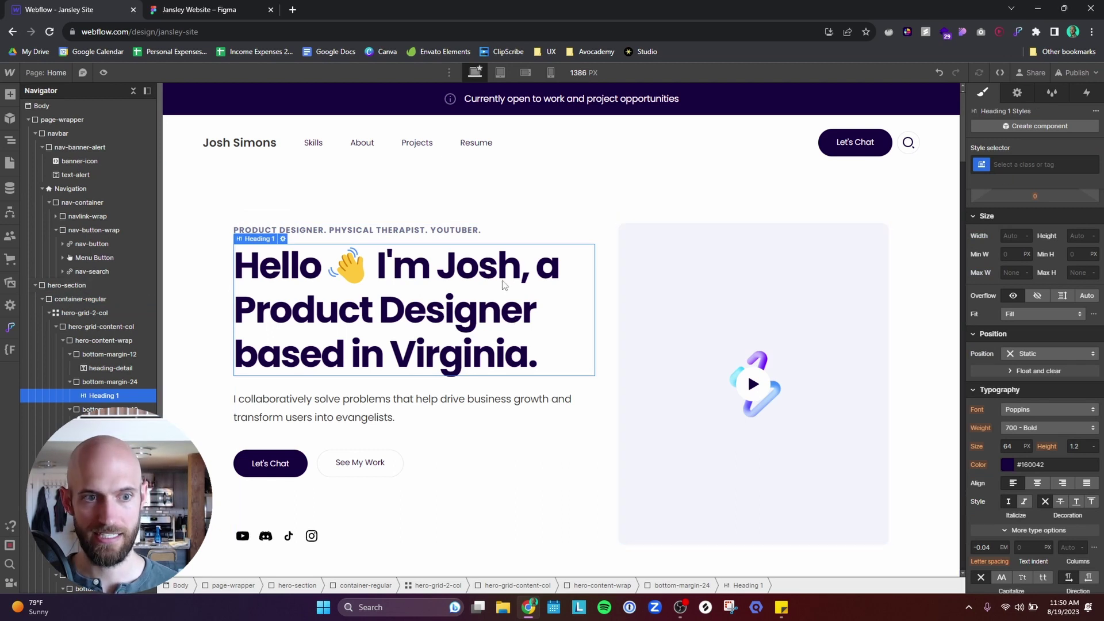
left_click(1029, 165)
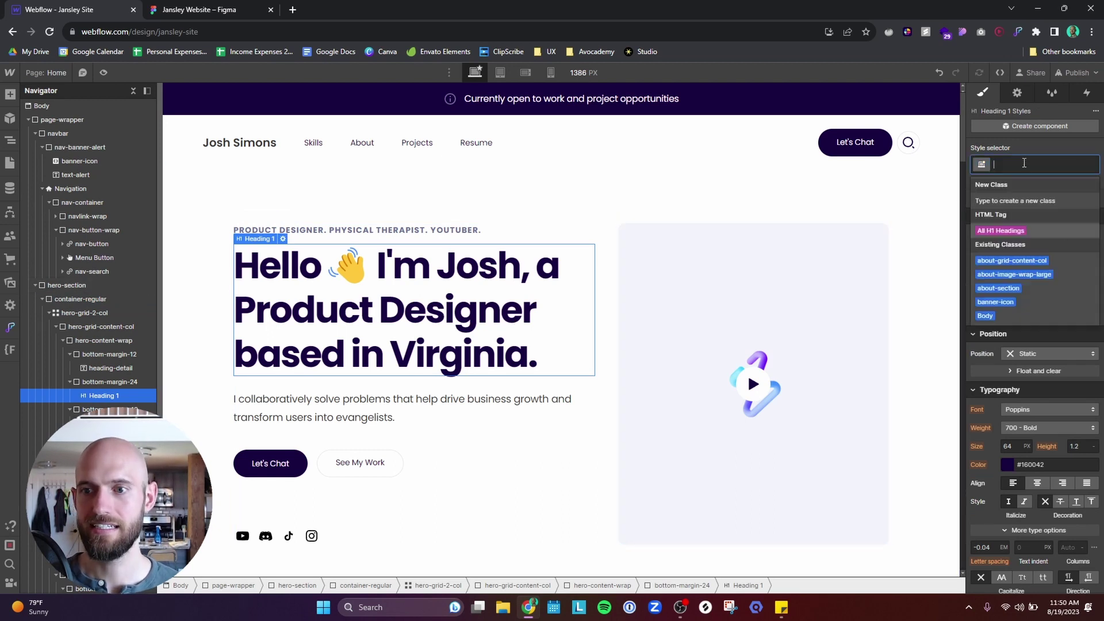
left_click(1012, 231)
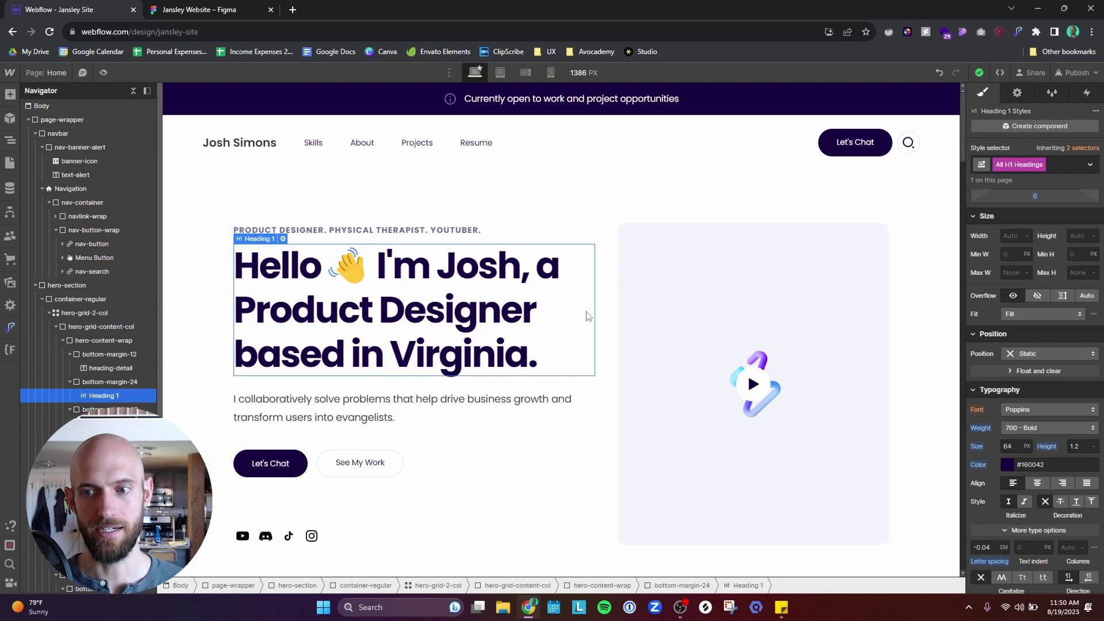
Change the All H2 Headings tag's text color to red #ff0015, starting from the projects-section title
scroll(515, 339, "down", 5)
left_click(548, 386)
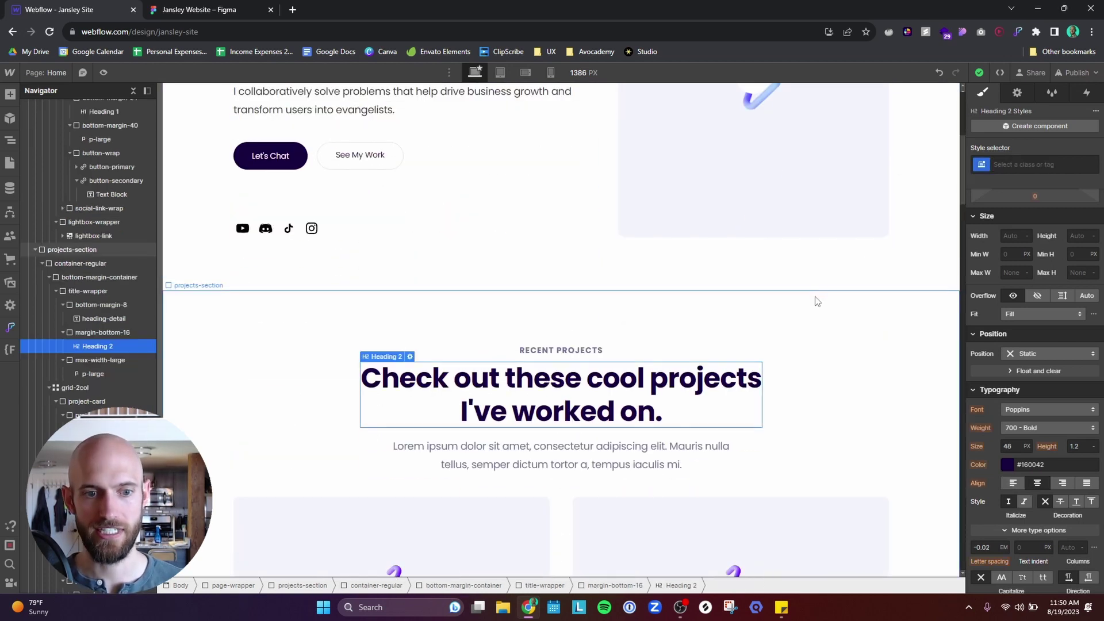
left_click(1026, 165)
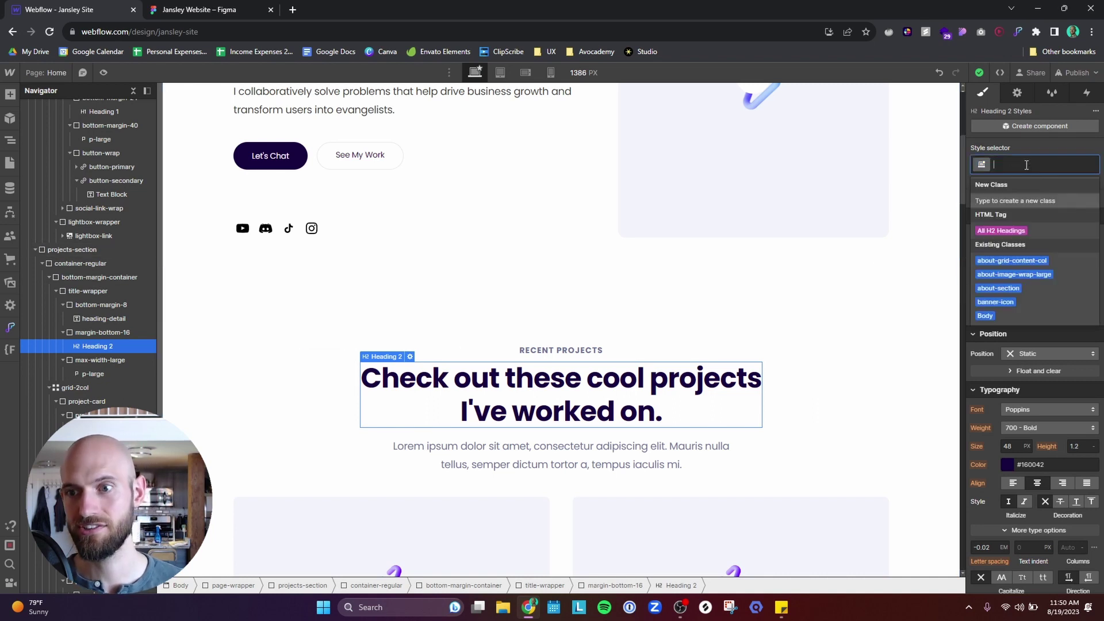
left_click(1013, 230)
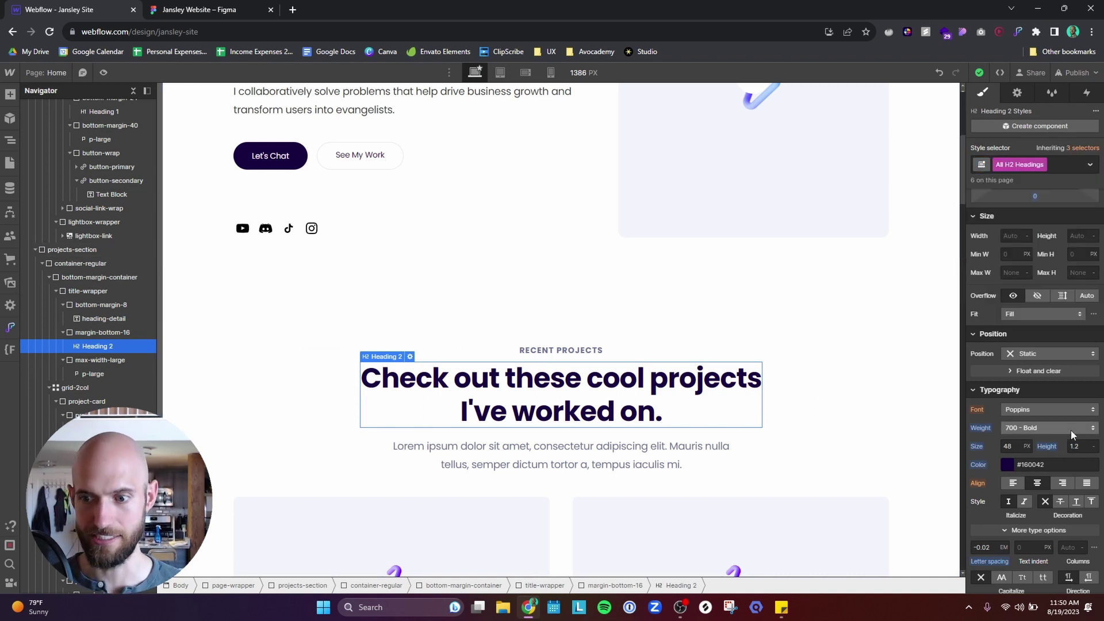
left_click(1007, 465)
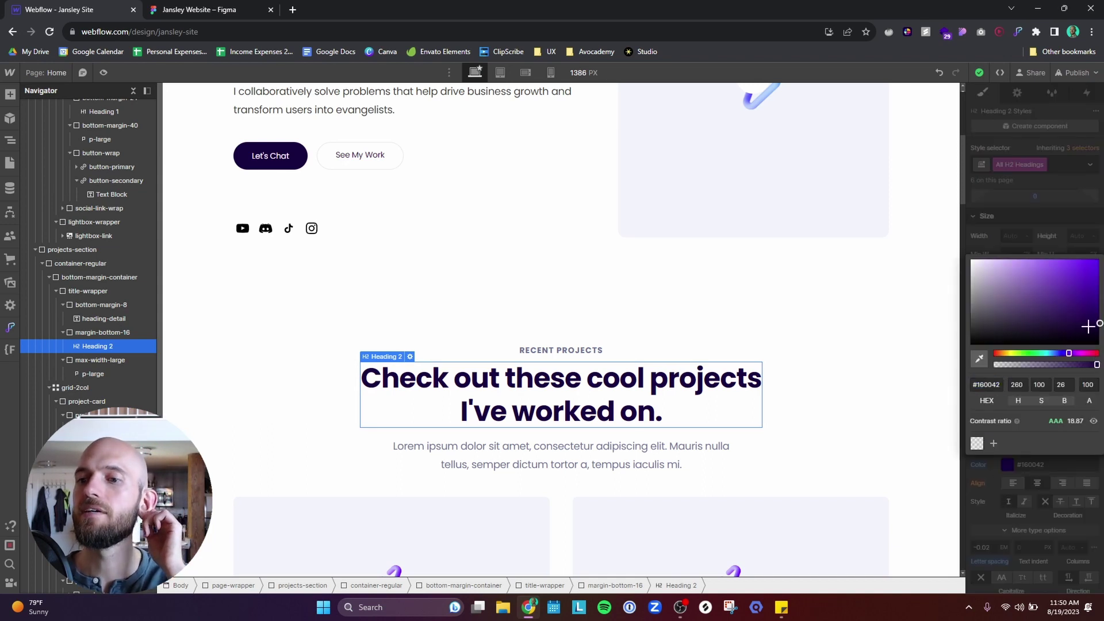
left_click(1096, 354)
left_click_drag(1072, 295, 1099, 260)
left_click(858, 276)
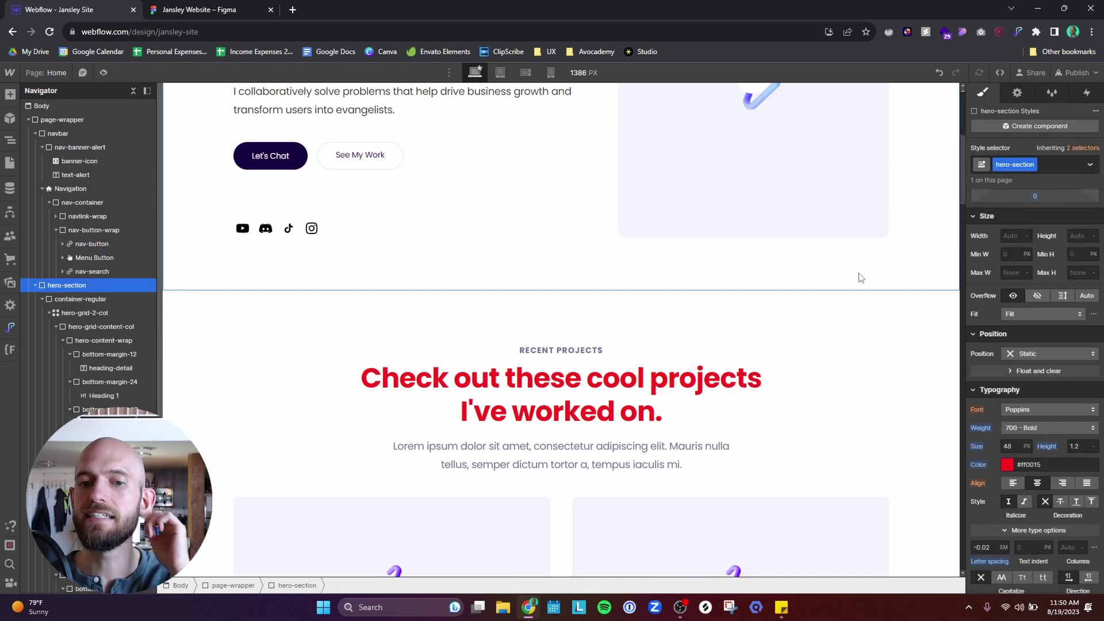
Add an H2 Heading element directly below the projects-section title and inspect its inherited styles
left_click(694, 390)
key("ctrl+k")
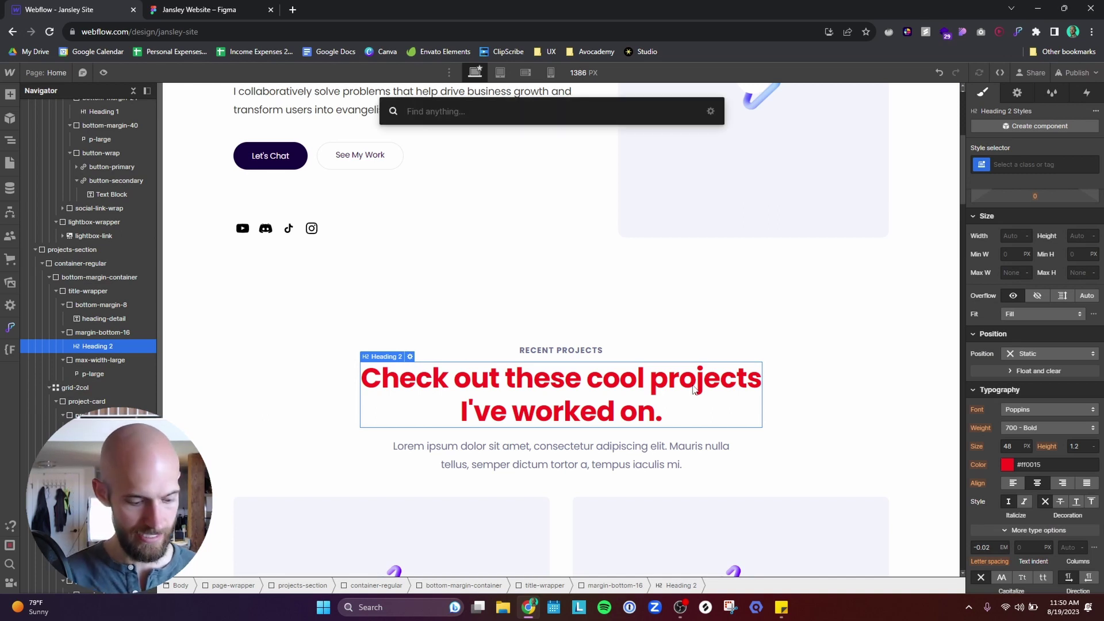
type("head")
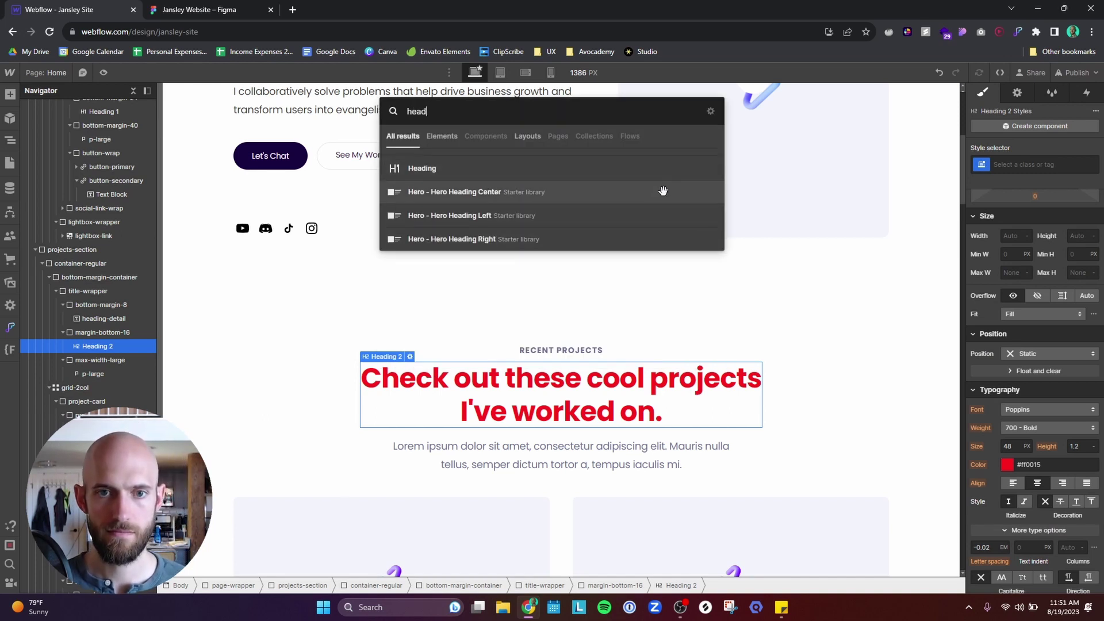
left_click(655, 168)
left_click(399, 355)
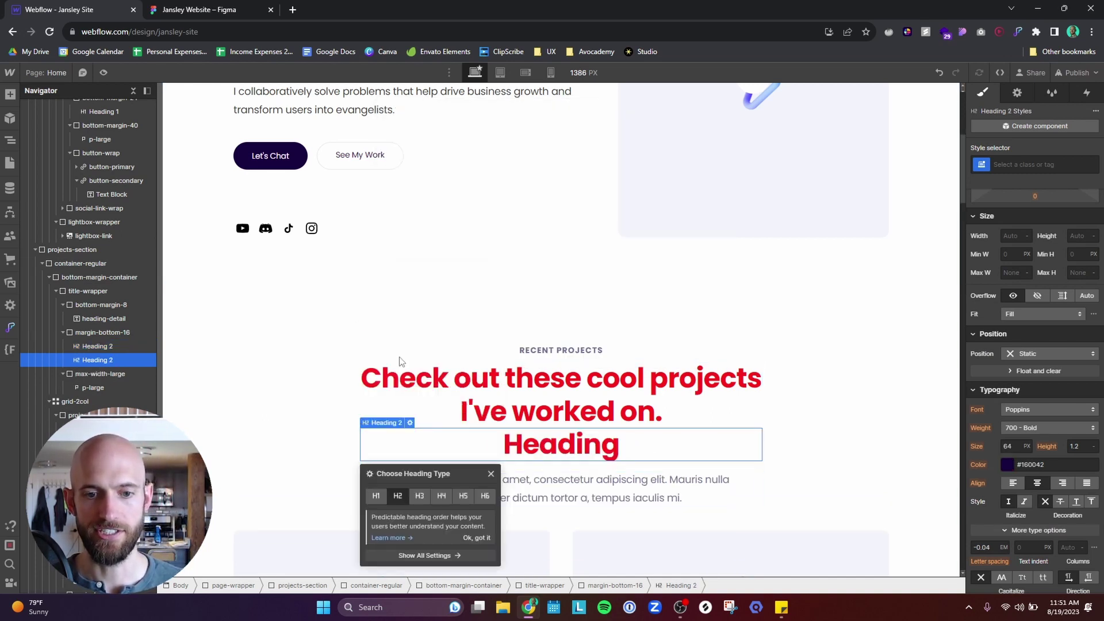
left_click(775, 430)
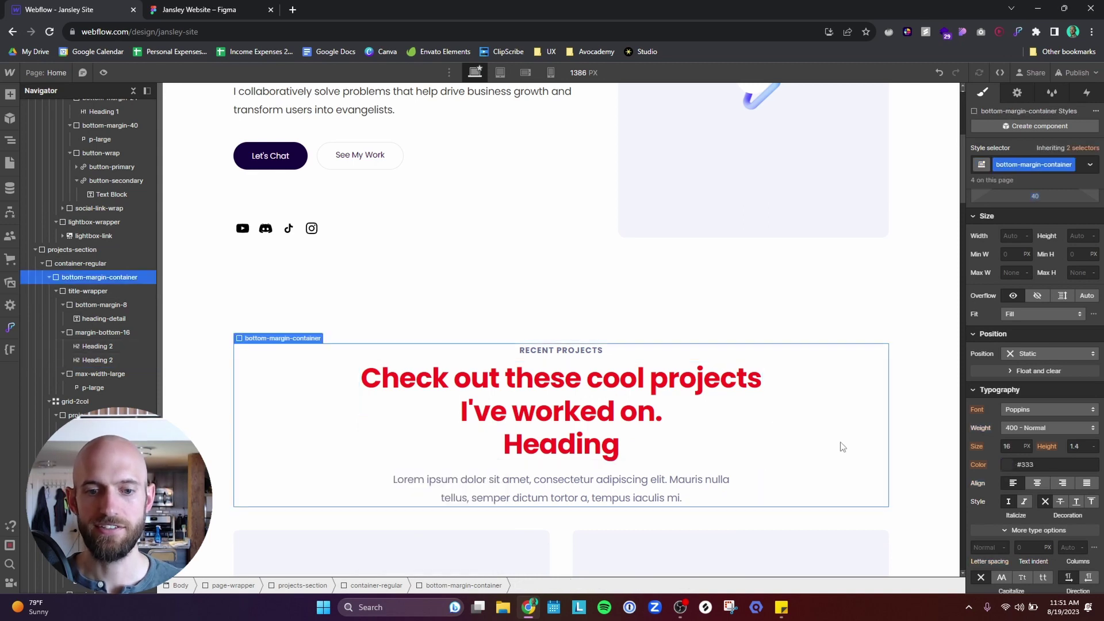
left_click(676, 451)
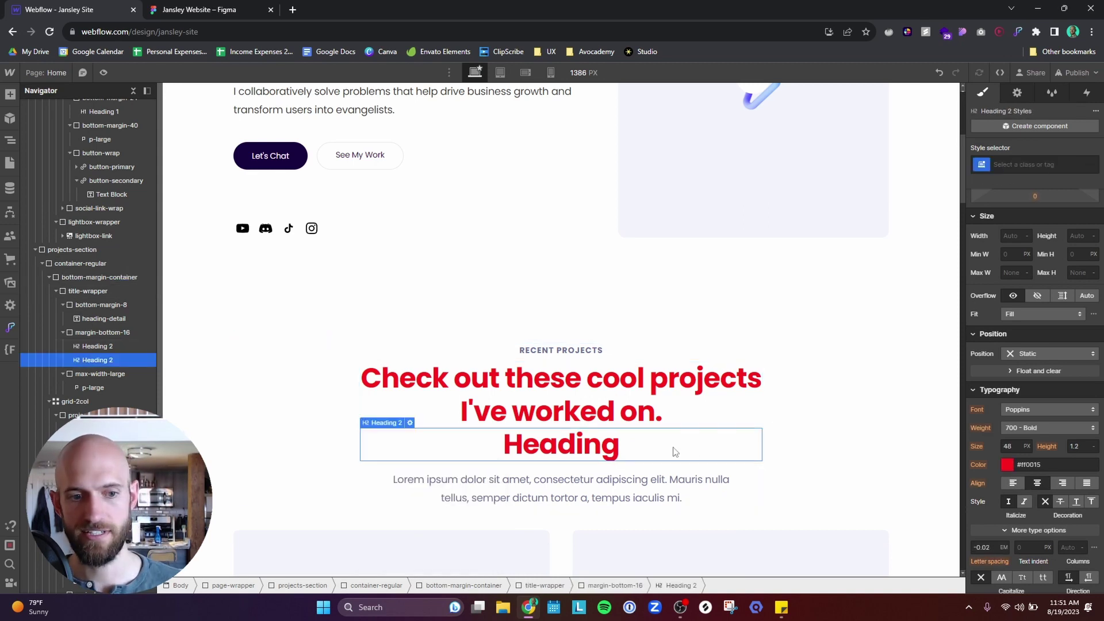
Undo the added H2 heading and the red color change on All H2 Headings
key("ctrl+z")
key("ctrl+z")
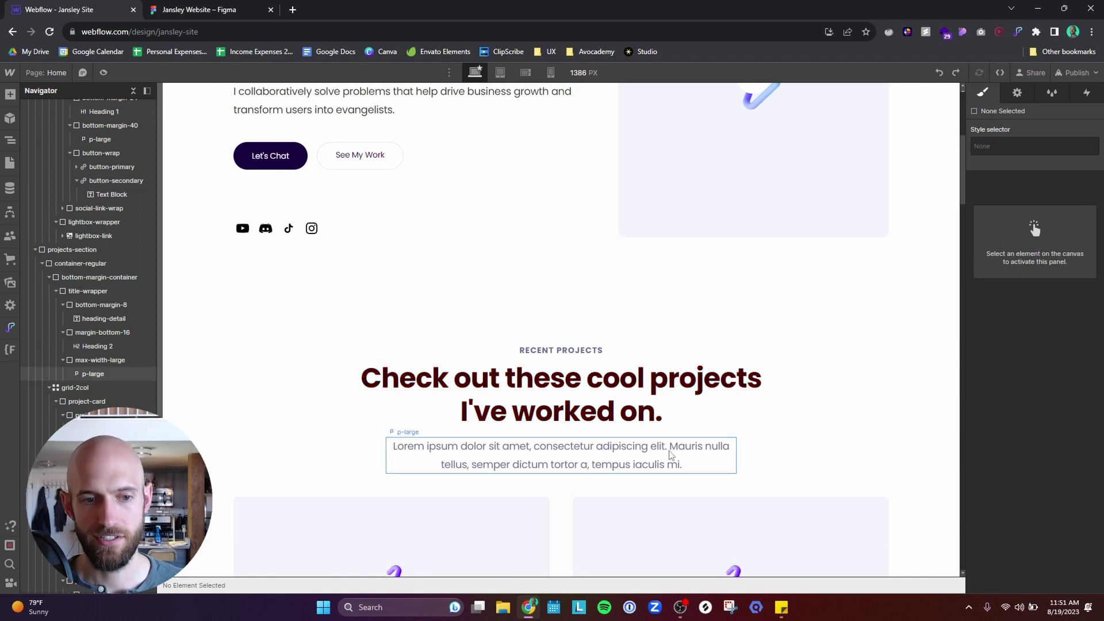
Examine the Body element's typography styles and what the hero-section inherits from them
scroll(671, 456, "up", 5)
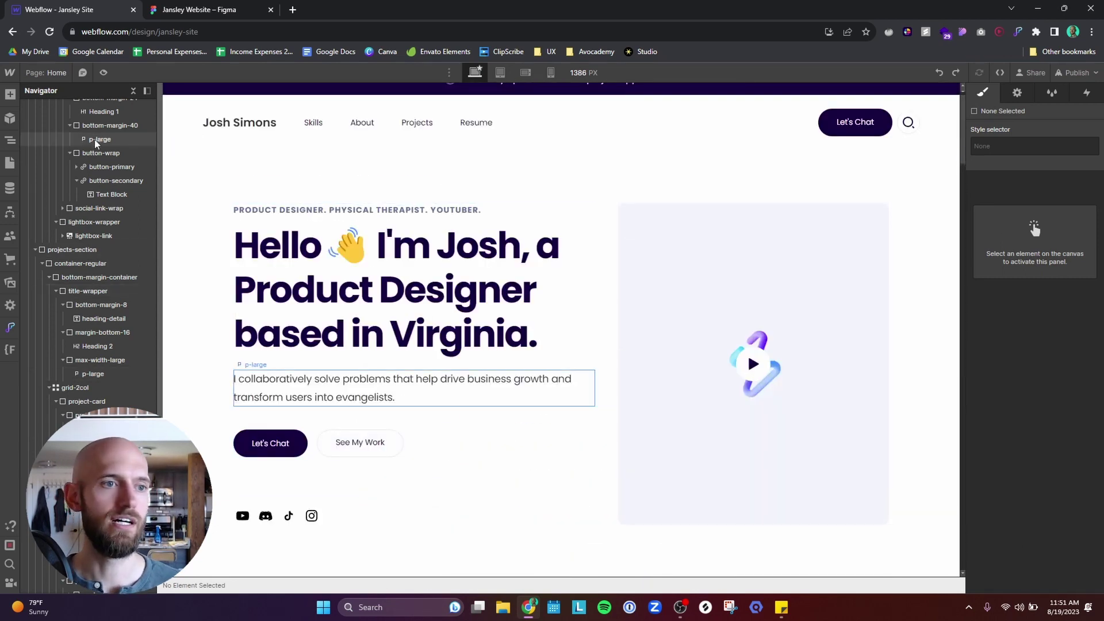
scroll(94, 141, "up", 5)
left_click(58, 107)
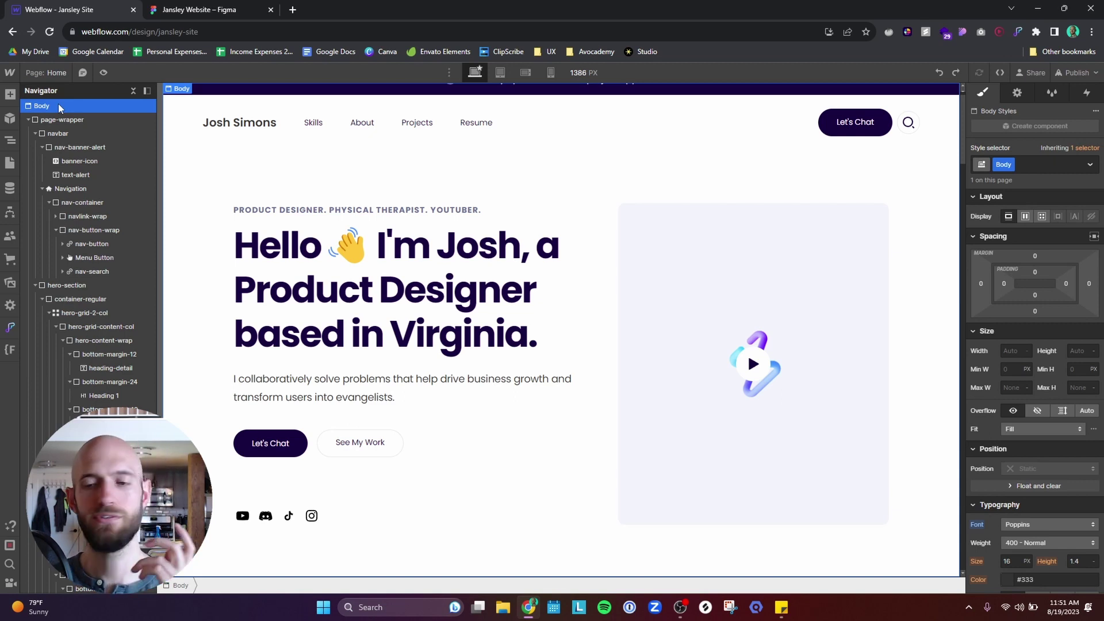
scroll(1006, 299, "down", 2)
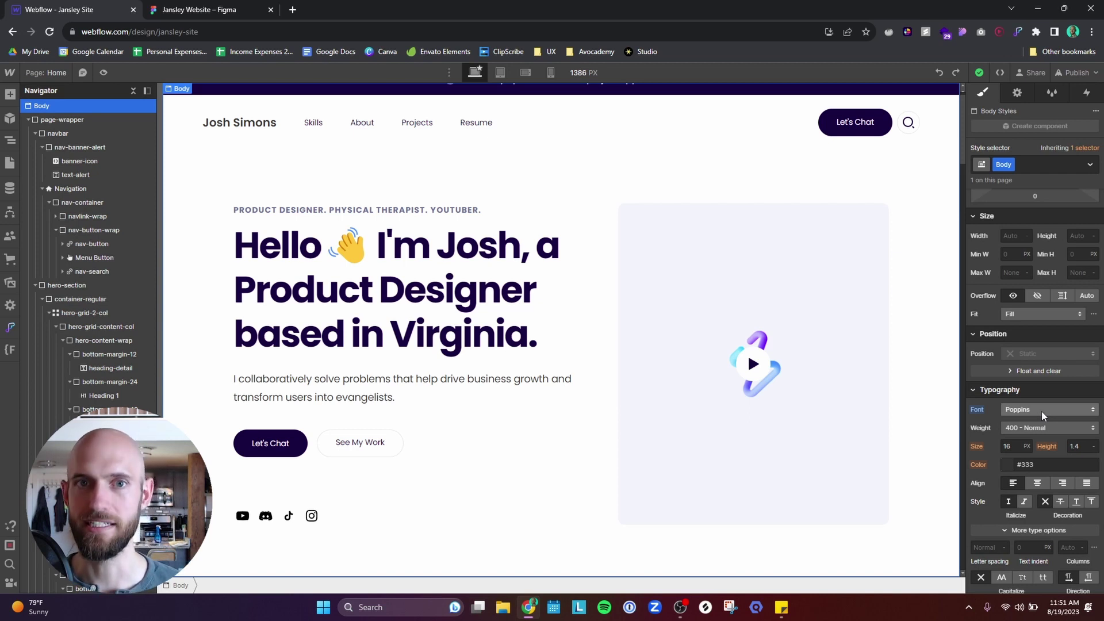
left_click(565, 179)
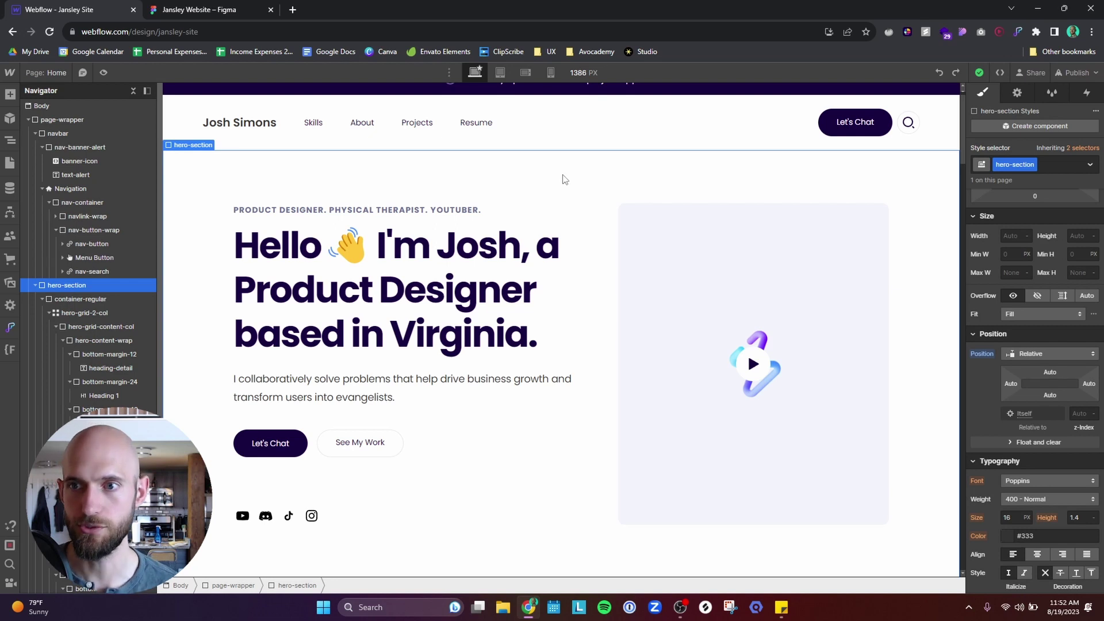
Switch to the Figma design and inspect the hero's container frame and its image-comp frame
left_click(178, 8)
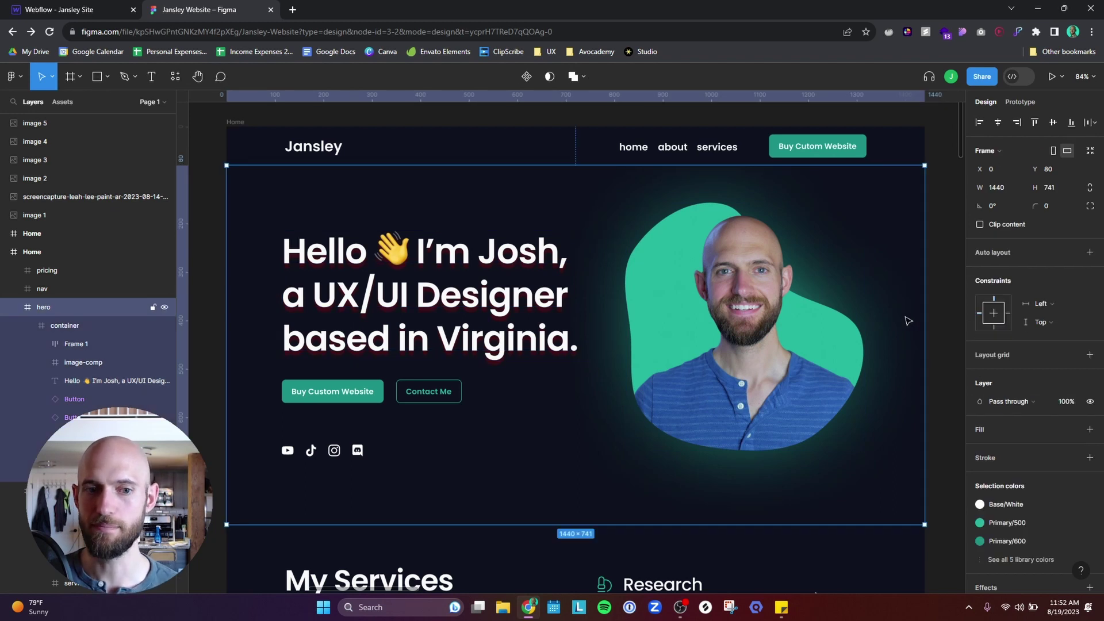
double_click(835, 370)
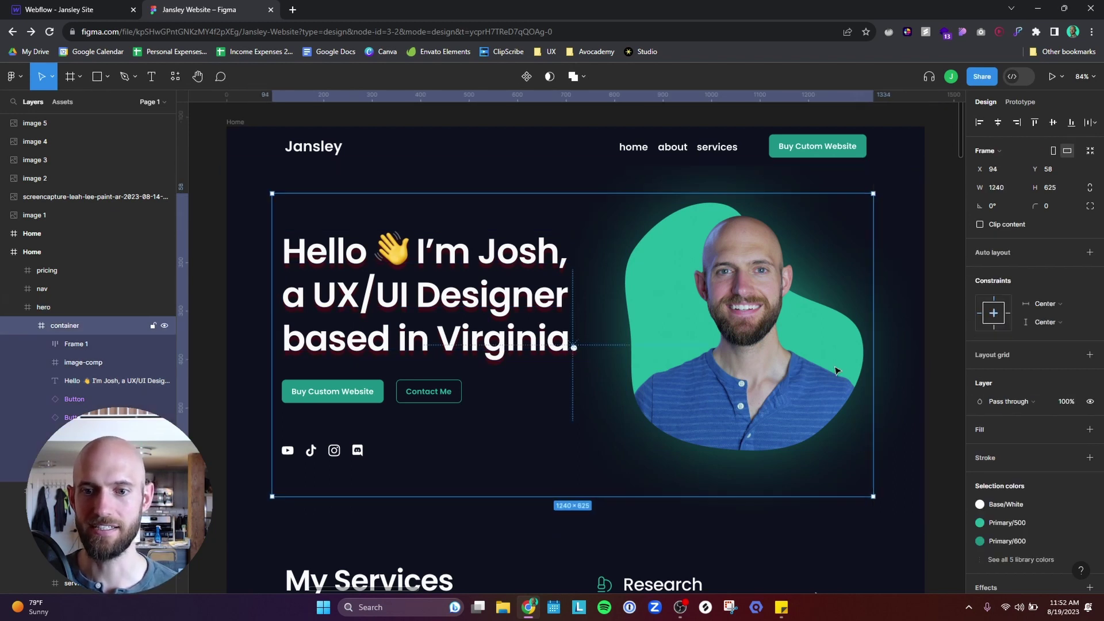
double_click(767, 349)
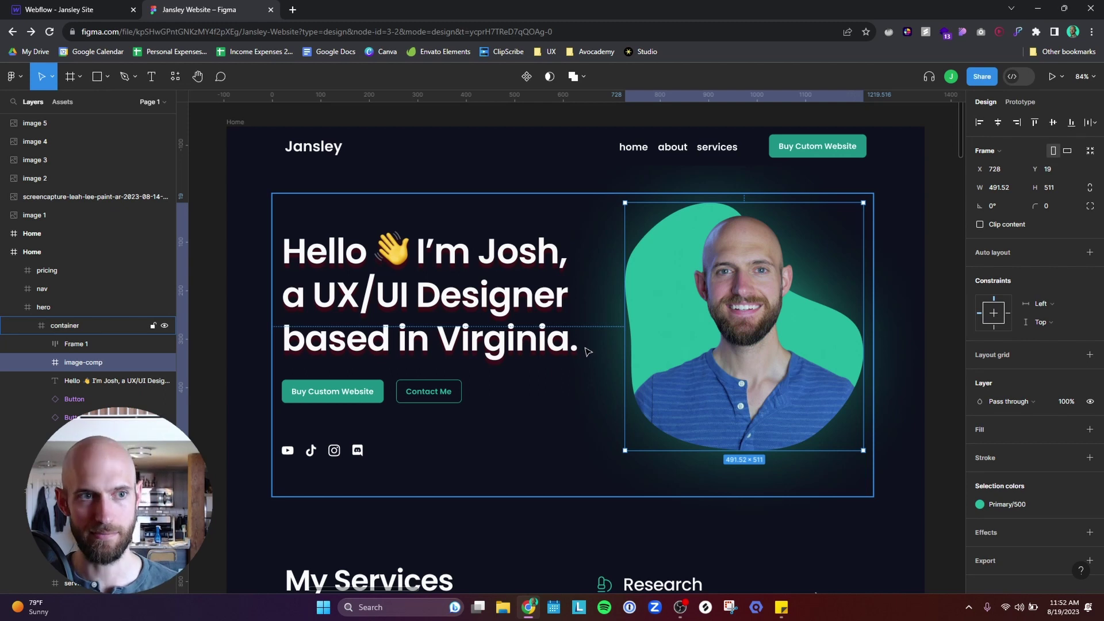
Return to Webflow and remove all unused styles with the Style Manager's clean-up
left_click(73, 12)
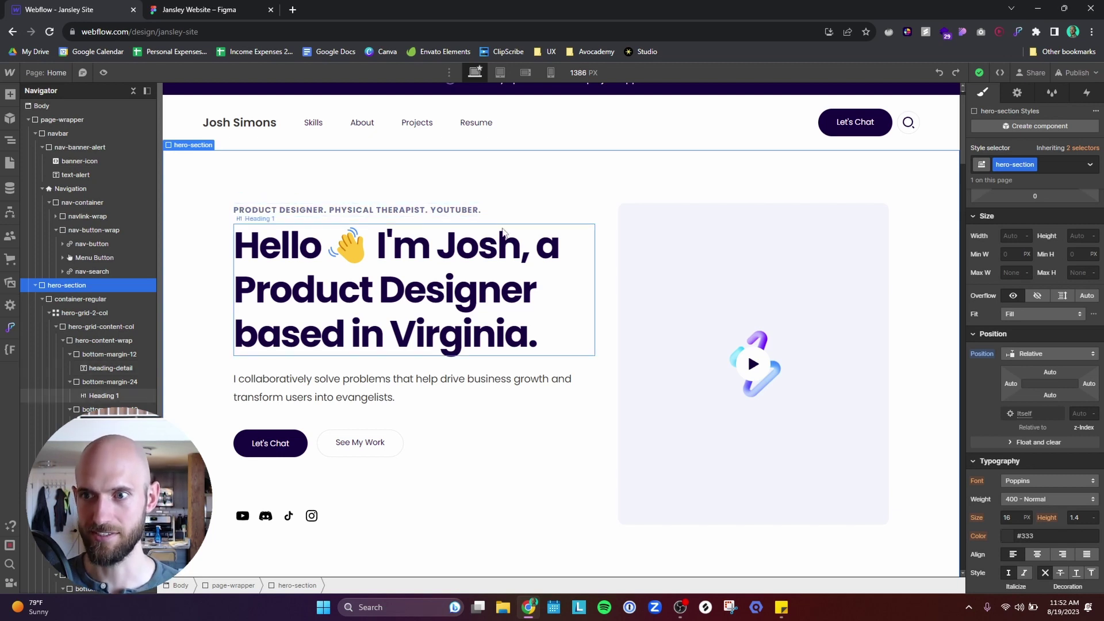
left_click(1055, 94)
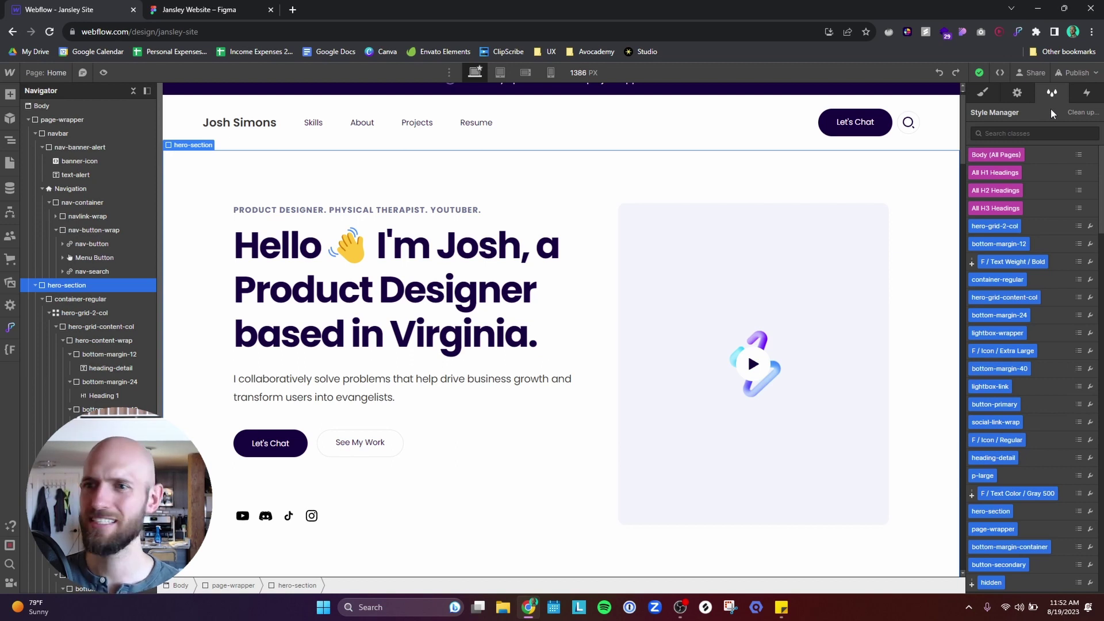
left_click(1084, 113)
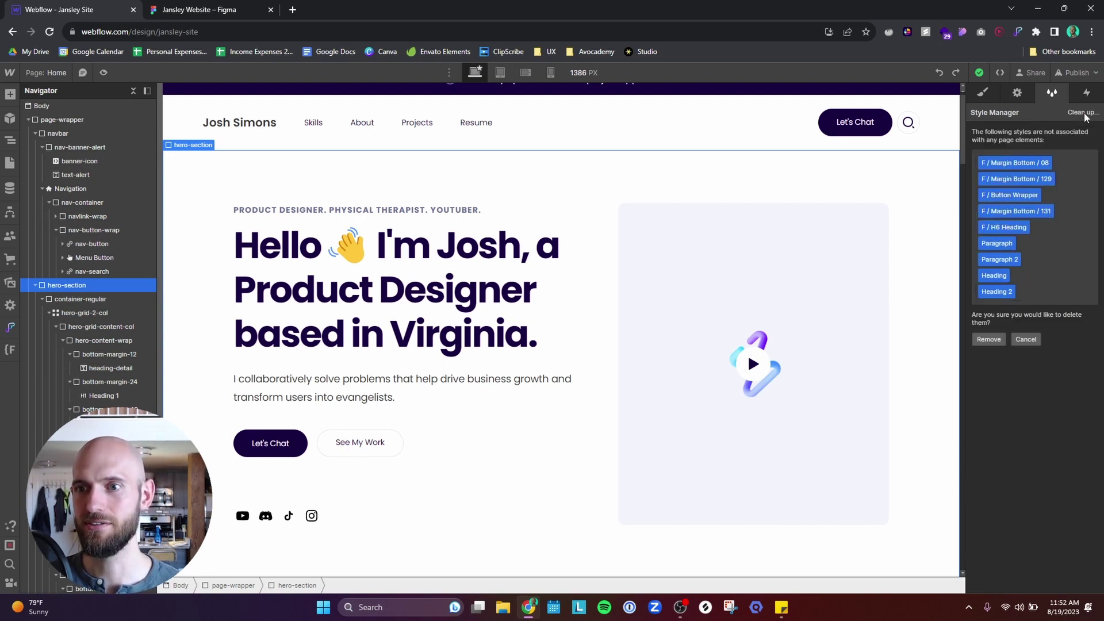
left_click(997, 341)
left_click(738, 132)
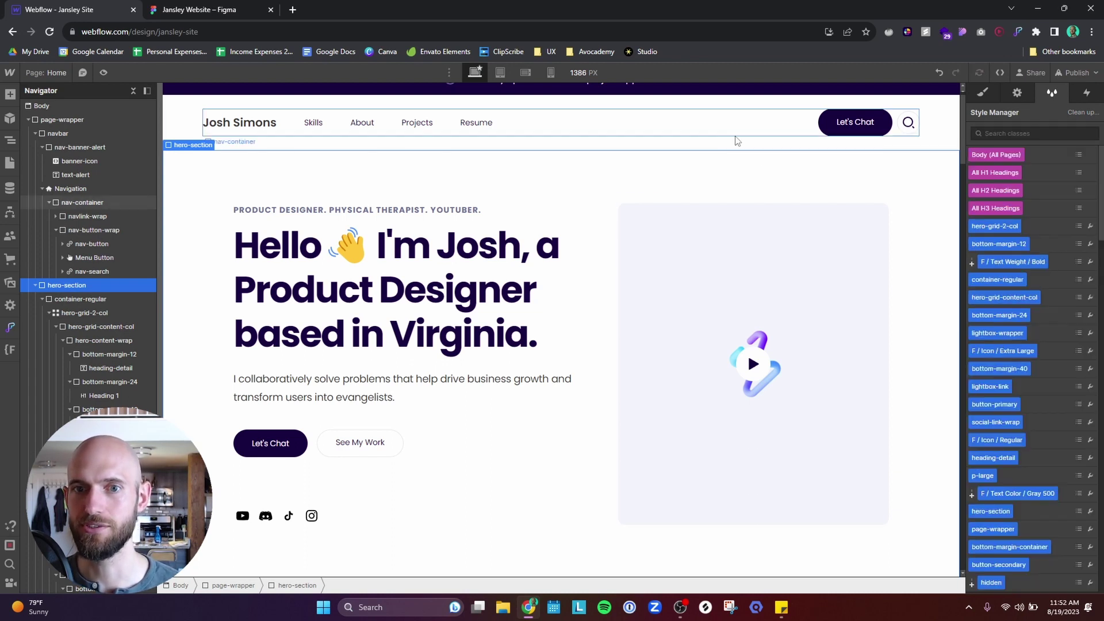
left_click(726, 176)
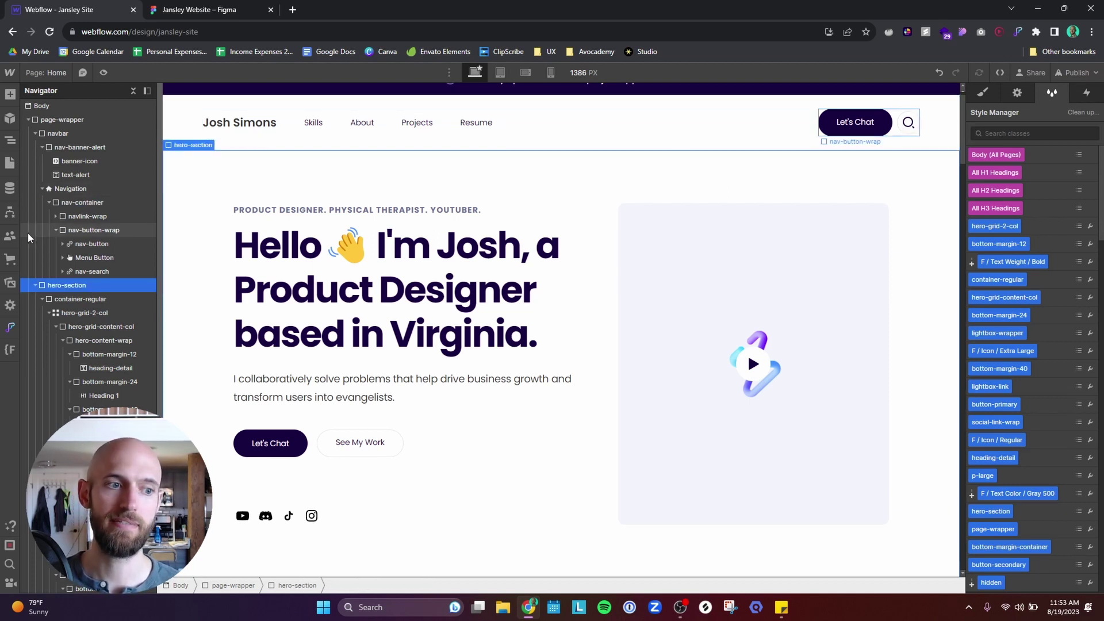
Show all site assets in the expanded view and select the three avatar PNGs and the adjacent logo PNG
left_click(11, 283)
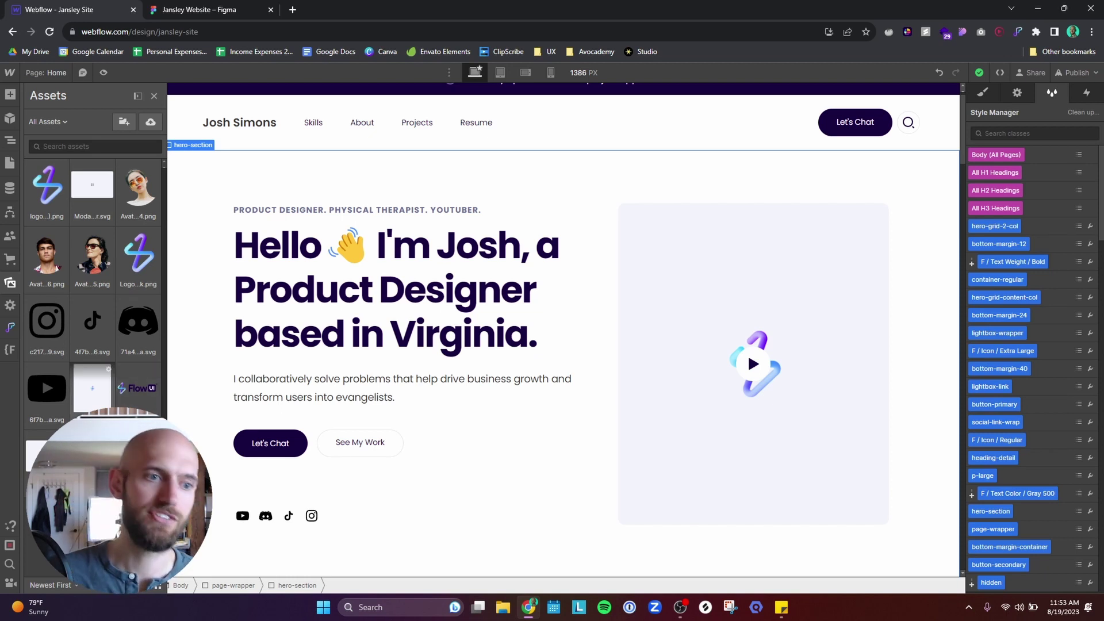
left_click(138, 97)
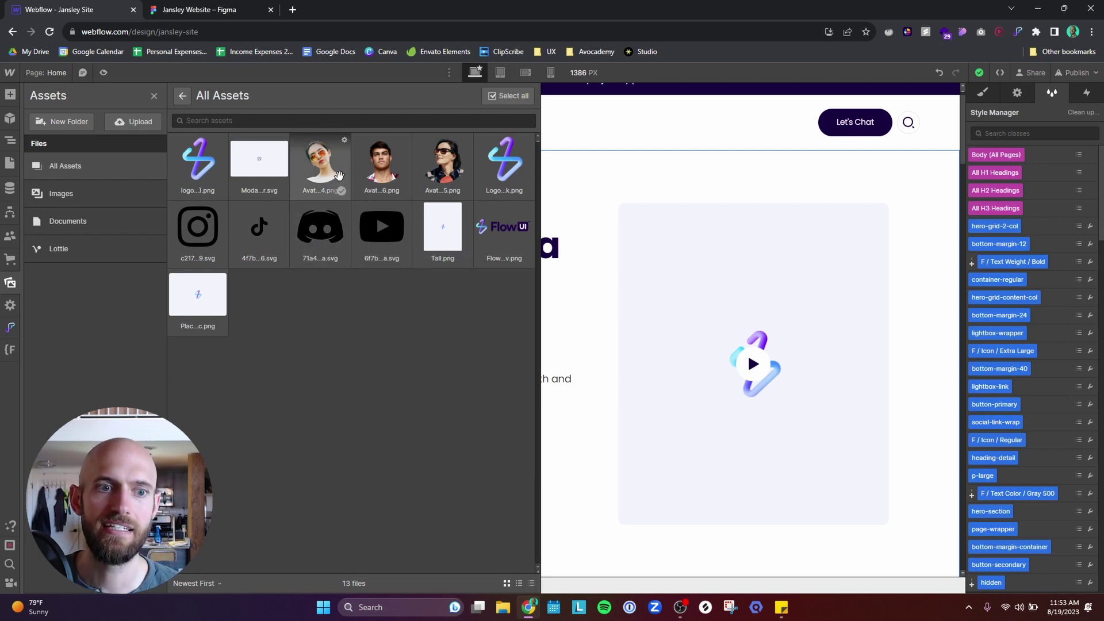
left_click(341, 190)
left_click(403, 190)
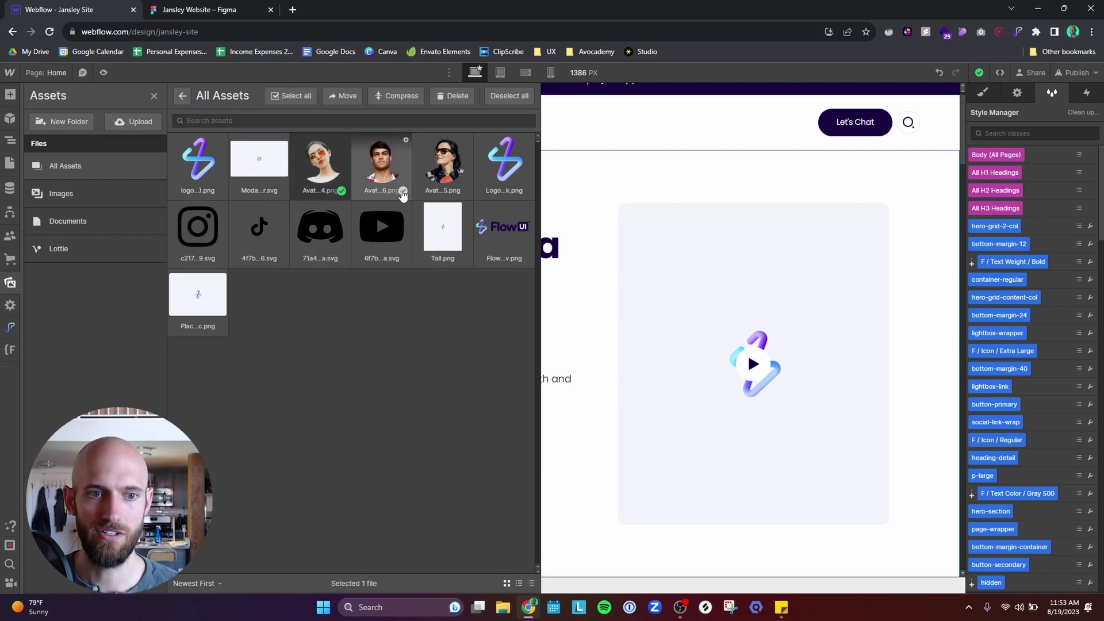
left_click(464, 191)
left_click(526, 191)
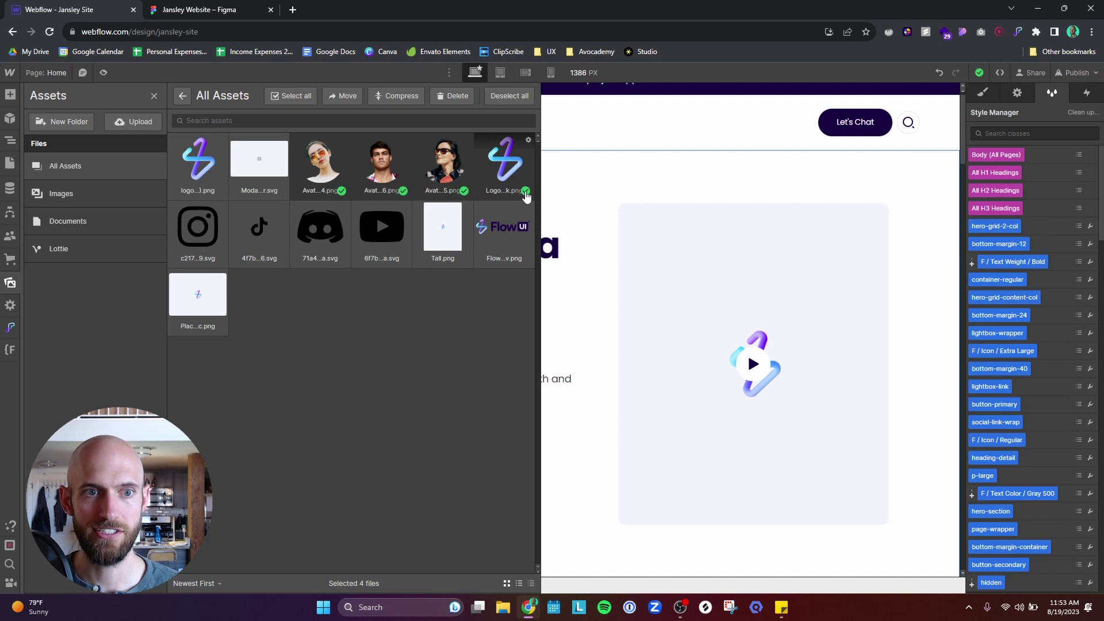